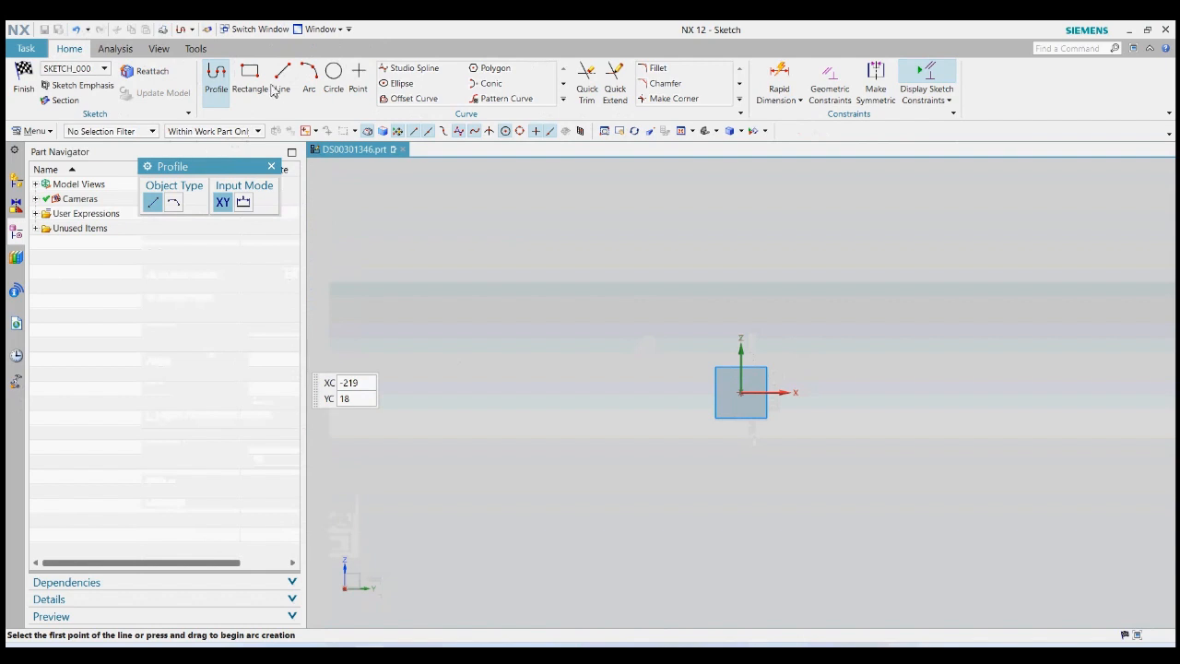
Draw a vertical line about 56 mm long from the sketch origin straight up along the Z axis.
left_click(274, 85)
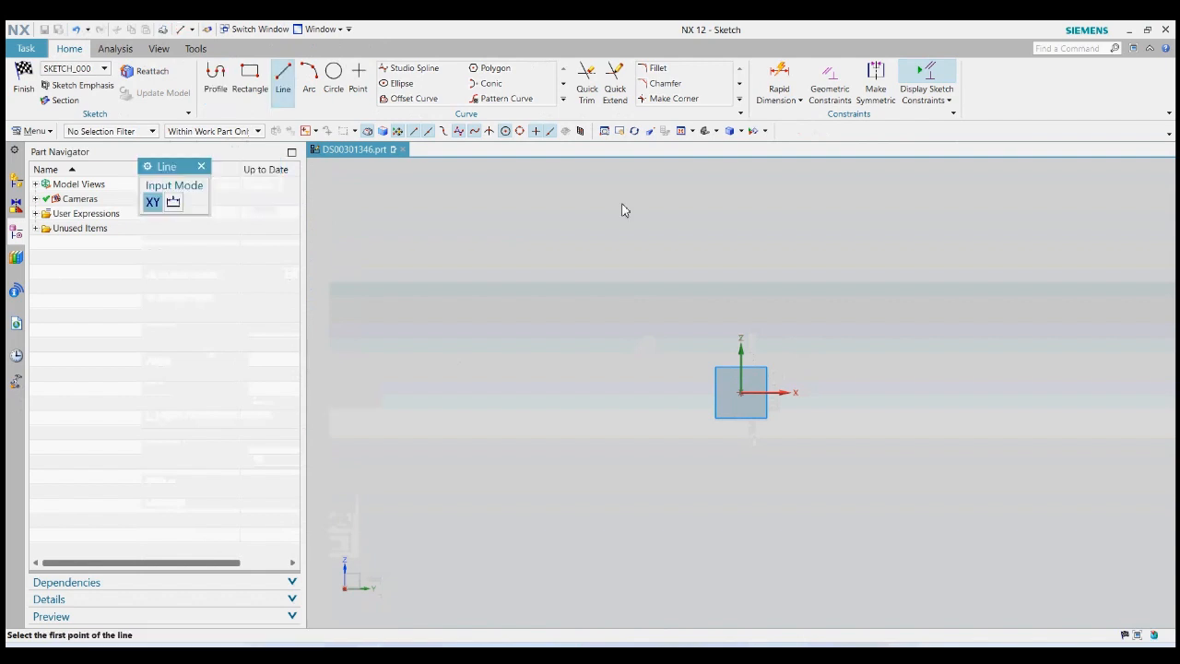
left_click(742, 393)
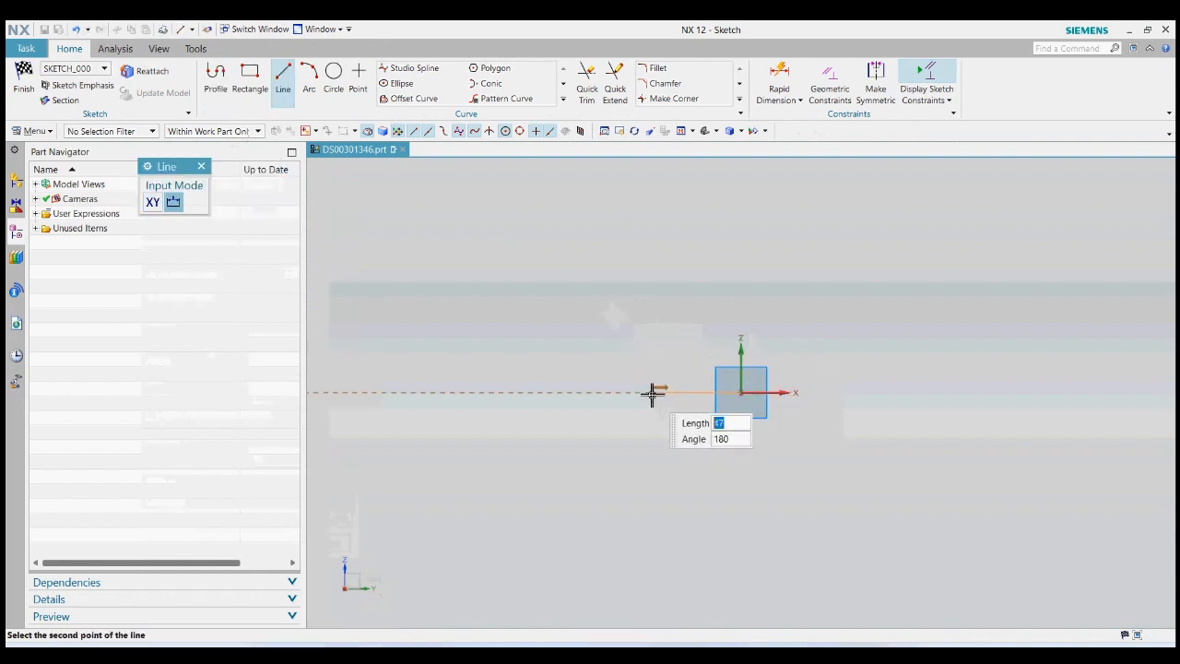
left_click(740, 284)
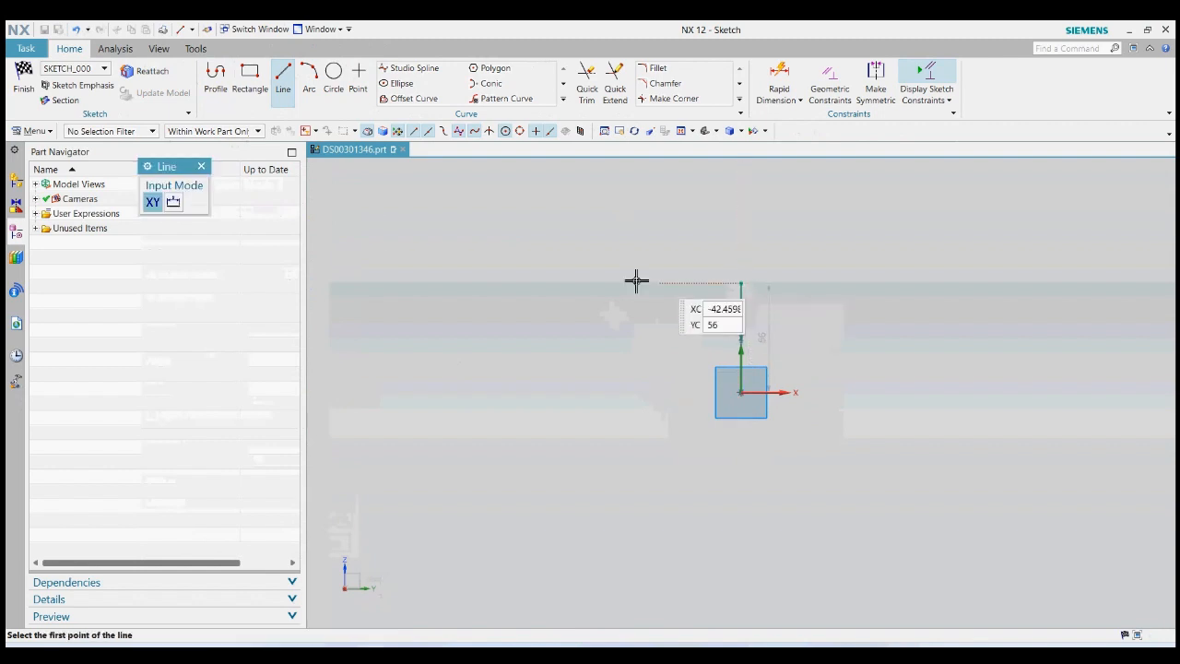
left_click(201, 166)
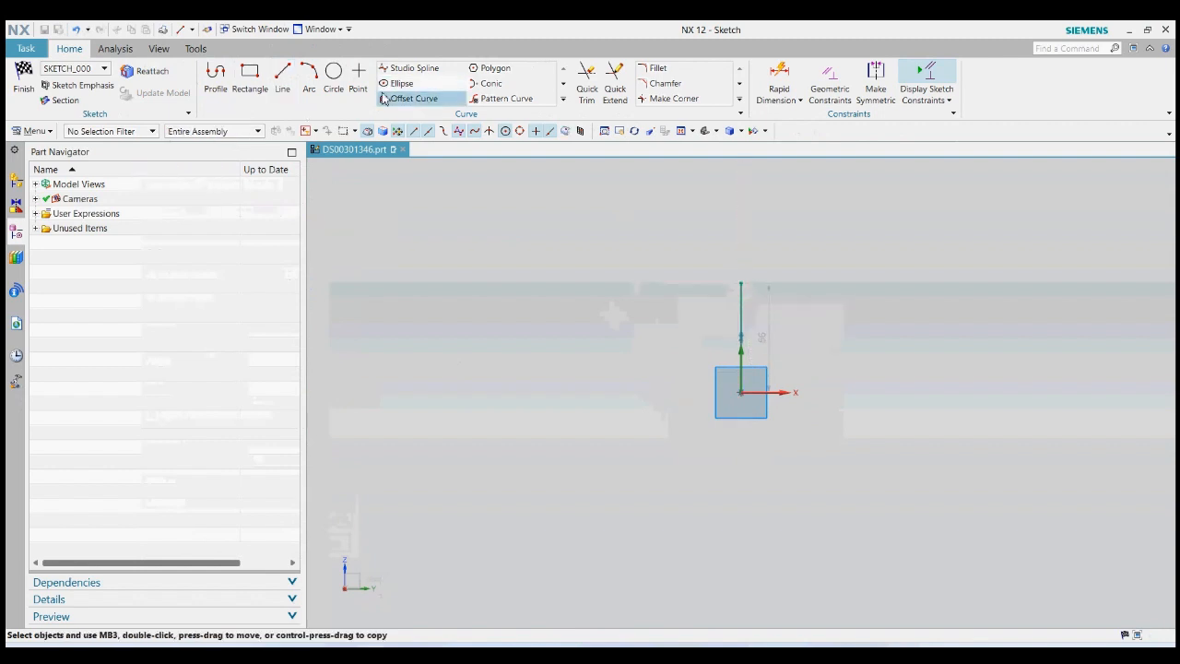
Offset the vertical axis line by 19.05 mm toward the negative X side.
left_click(448, 100)
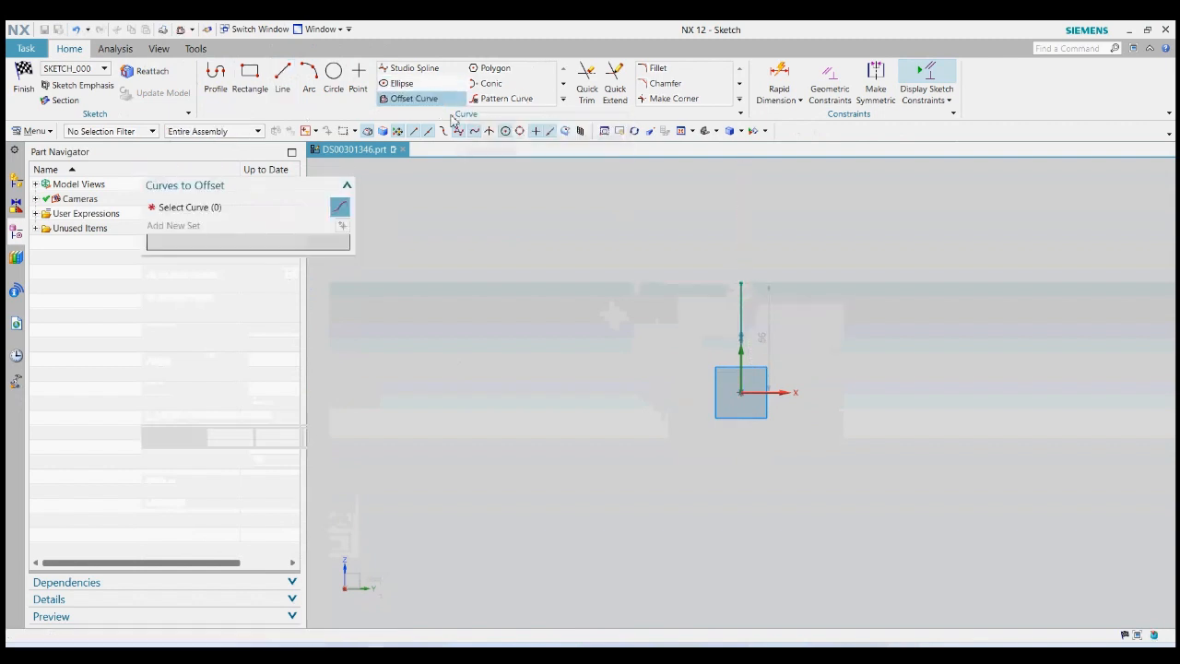
left_click(741, 294)
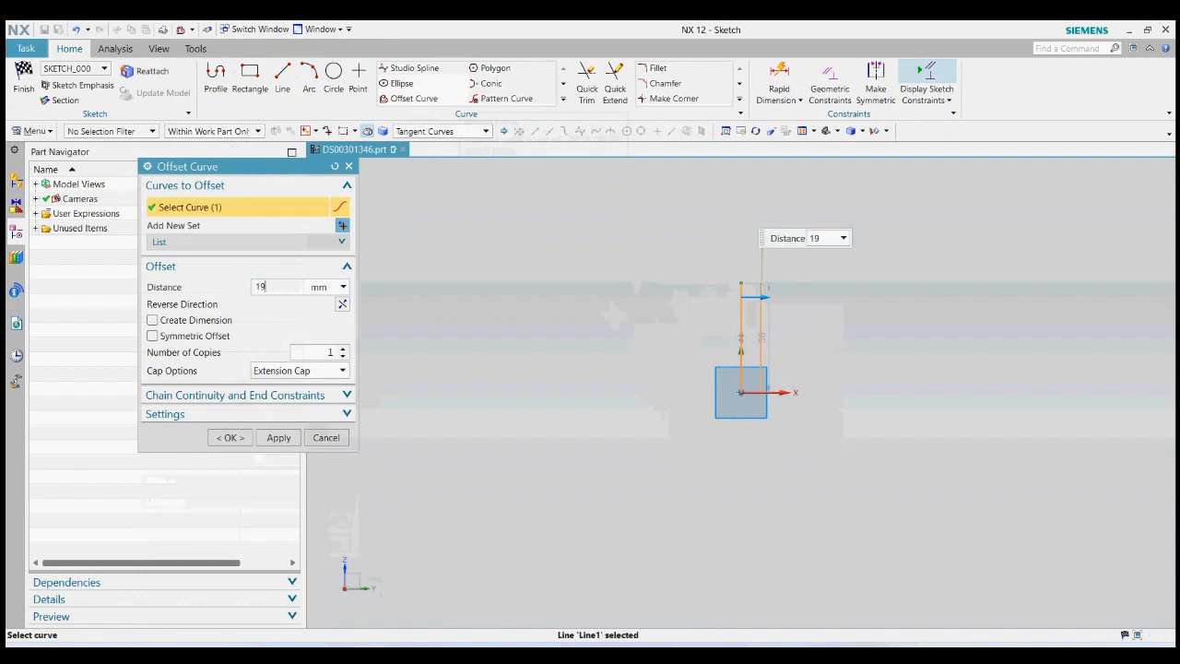
type("19.05")
key("Return")
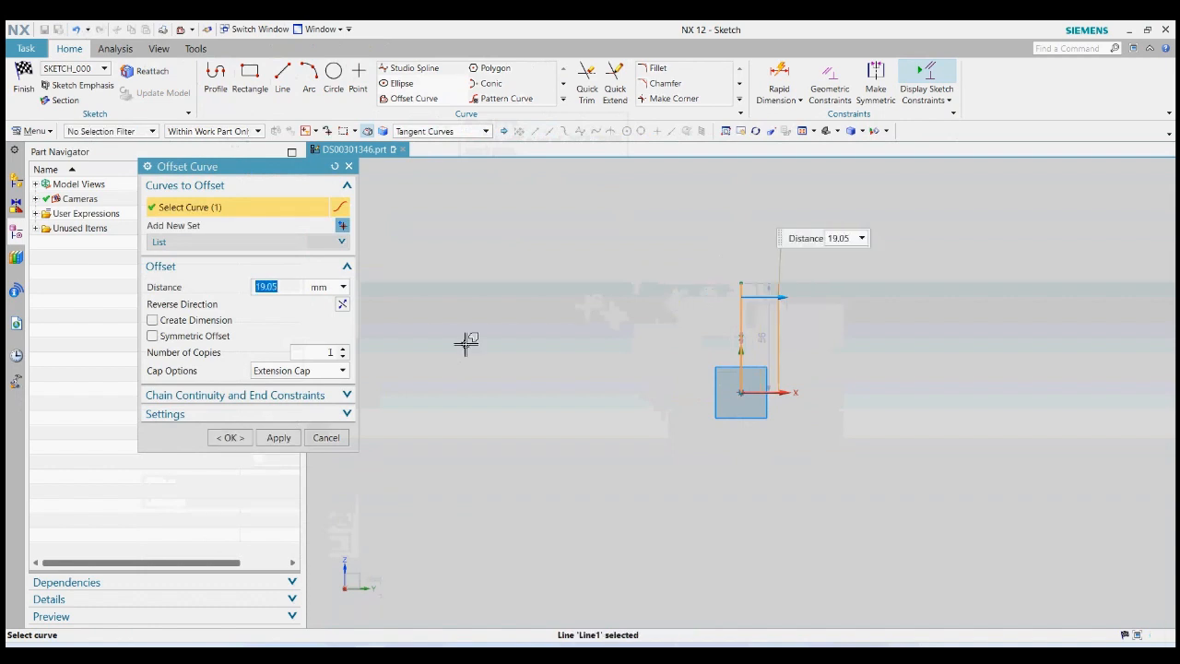
left_click(341, 304)
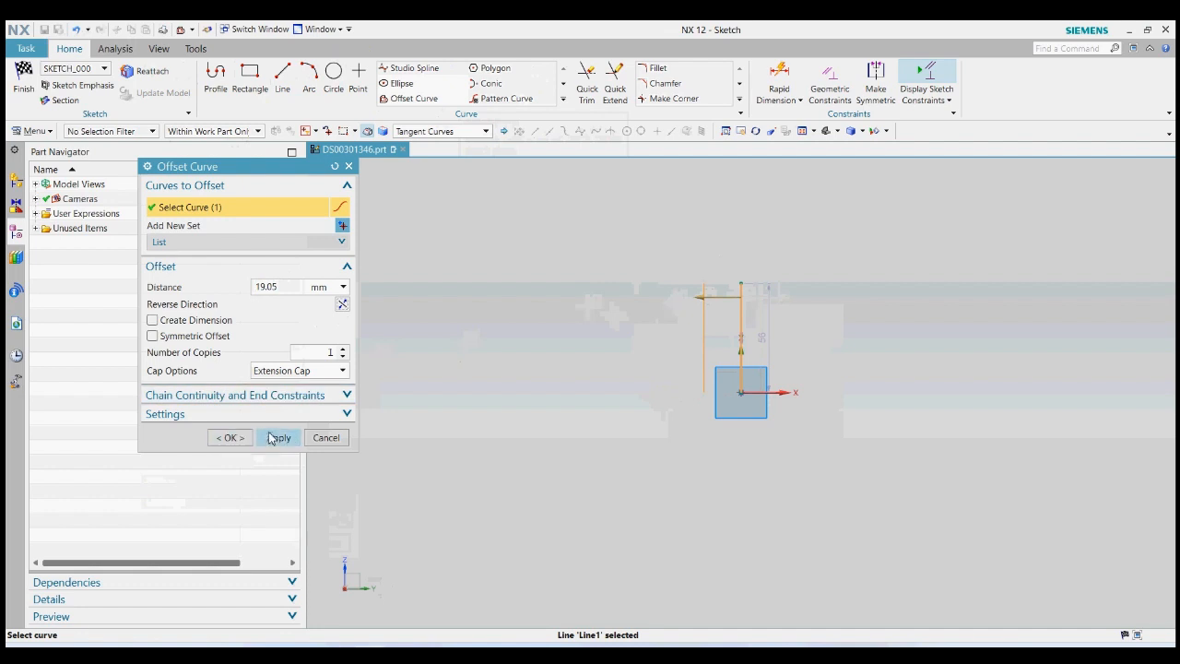
left_click(232, 438)
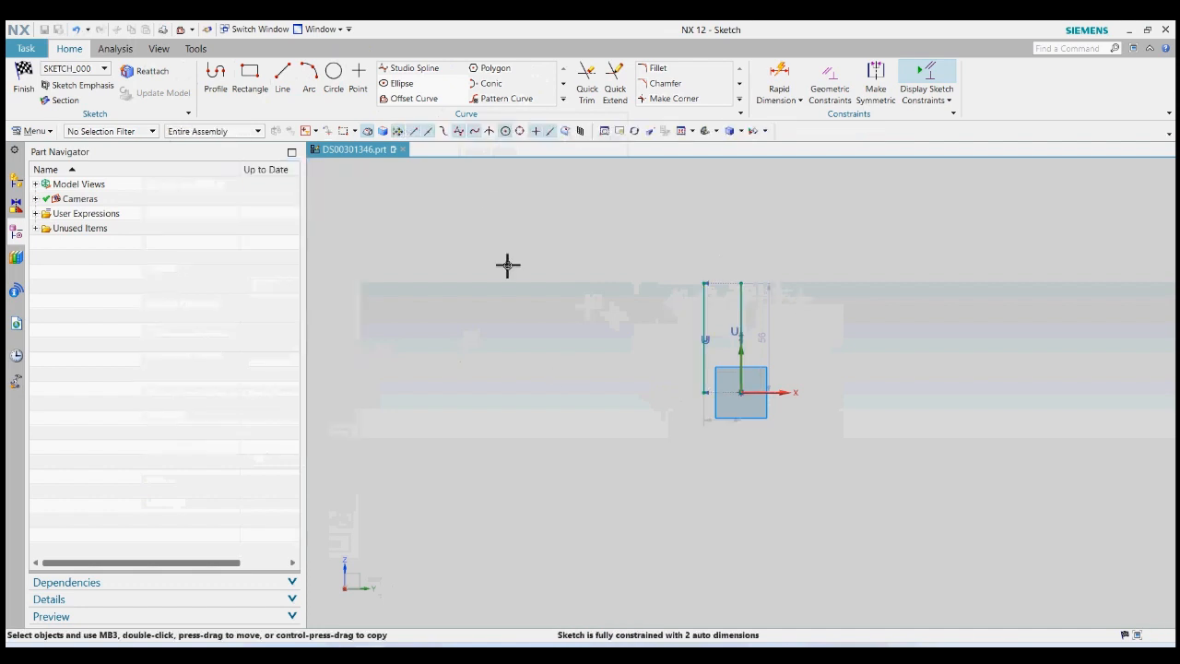
Offset the axis line a second time by 19.05 mm toward negative X, over the existing offset line.
left_click(414, 98)
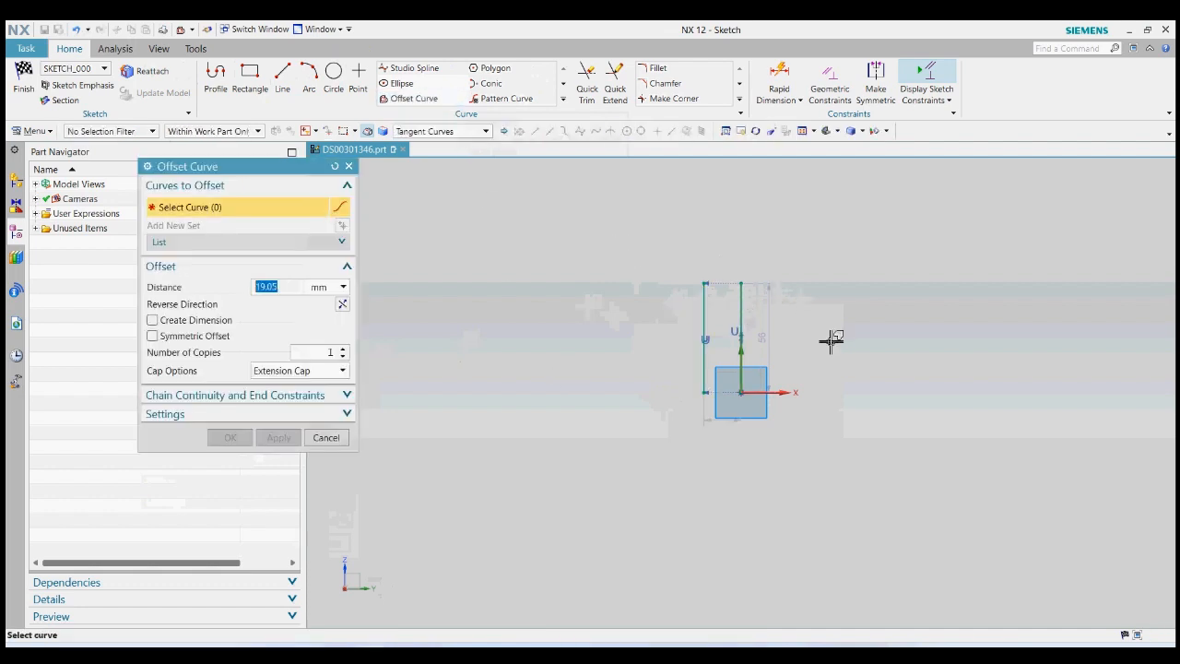
left_click(740, 299)
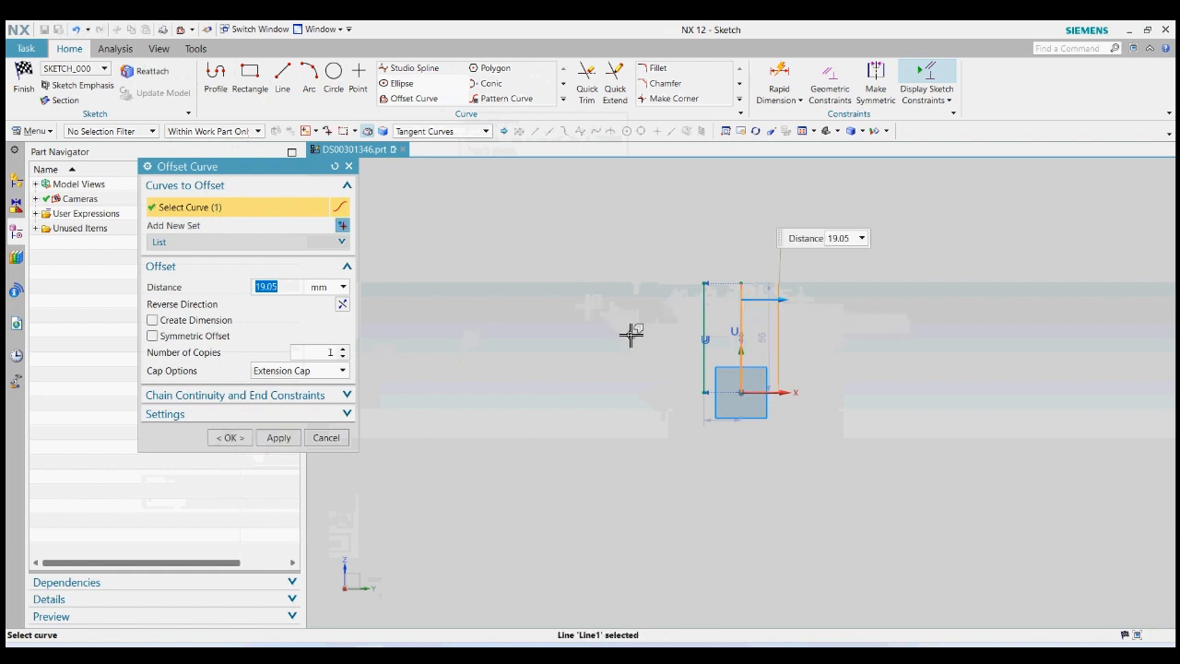
left_click(342, 304)
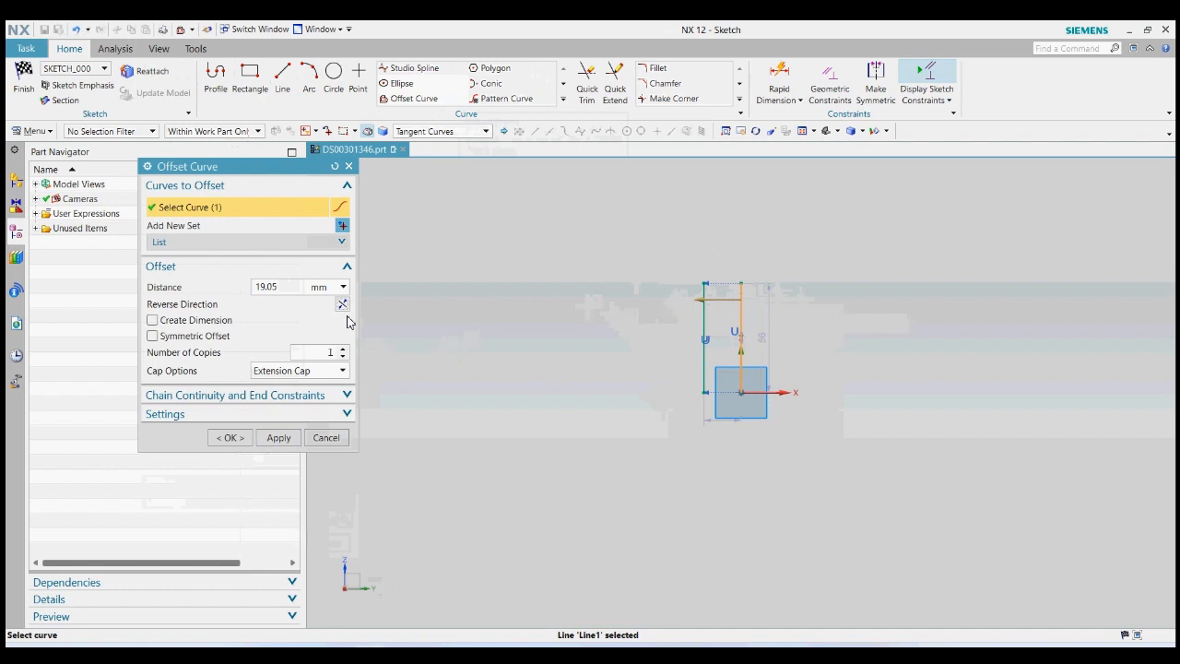
middle_click(348, 317)
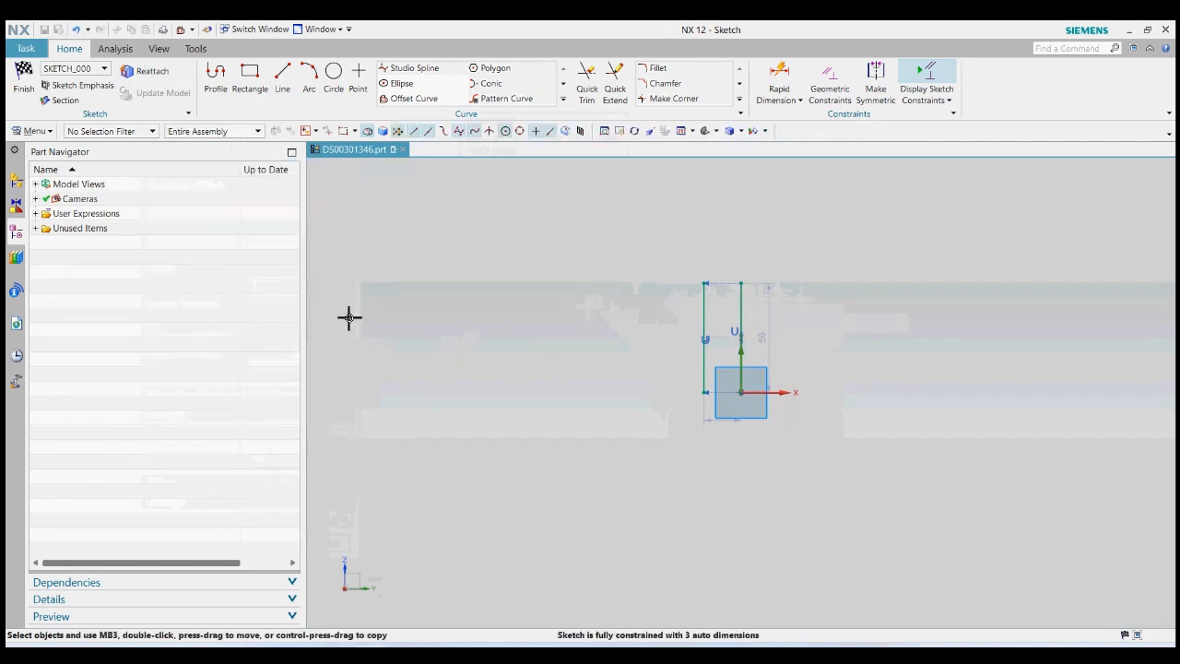
Offset the axis line by 28.45/2 mm toward the negative X side.
left_click(413, 98)
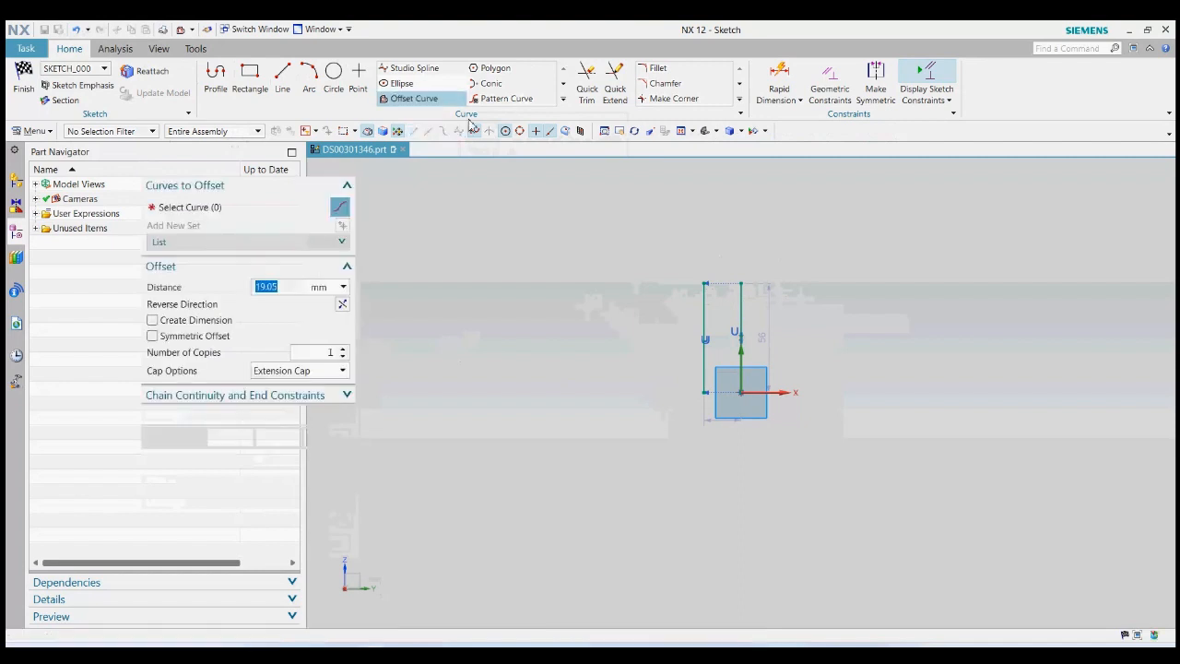
left_click(743, 300)
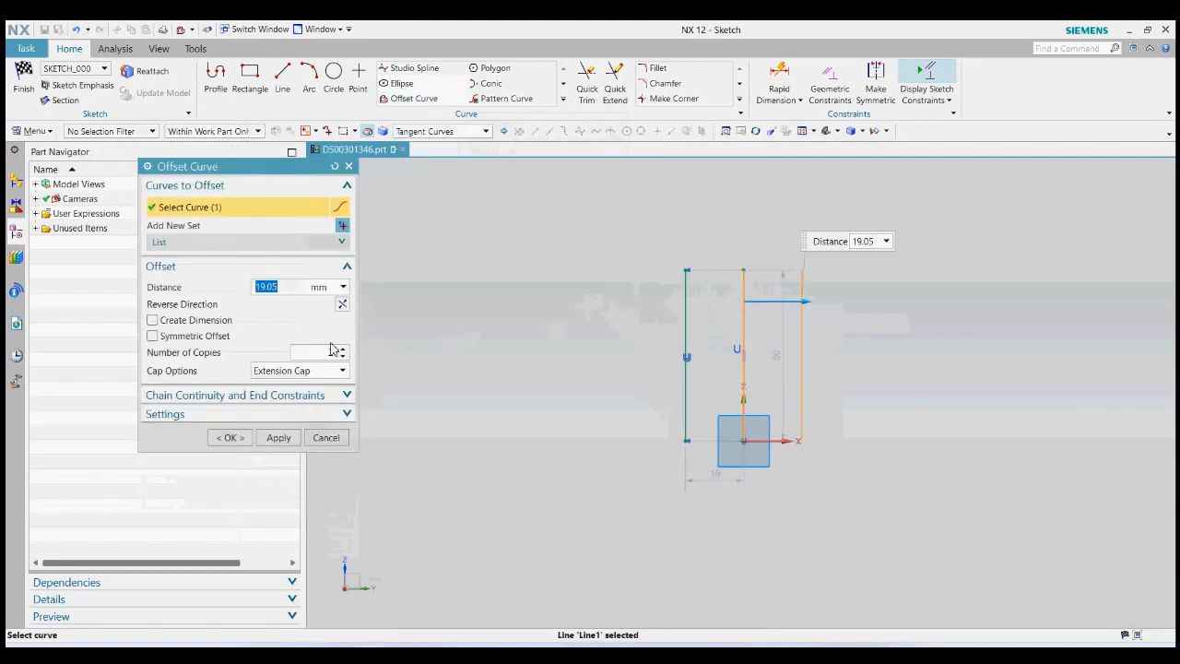
left_click(342, 305)
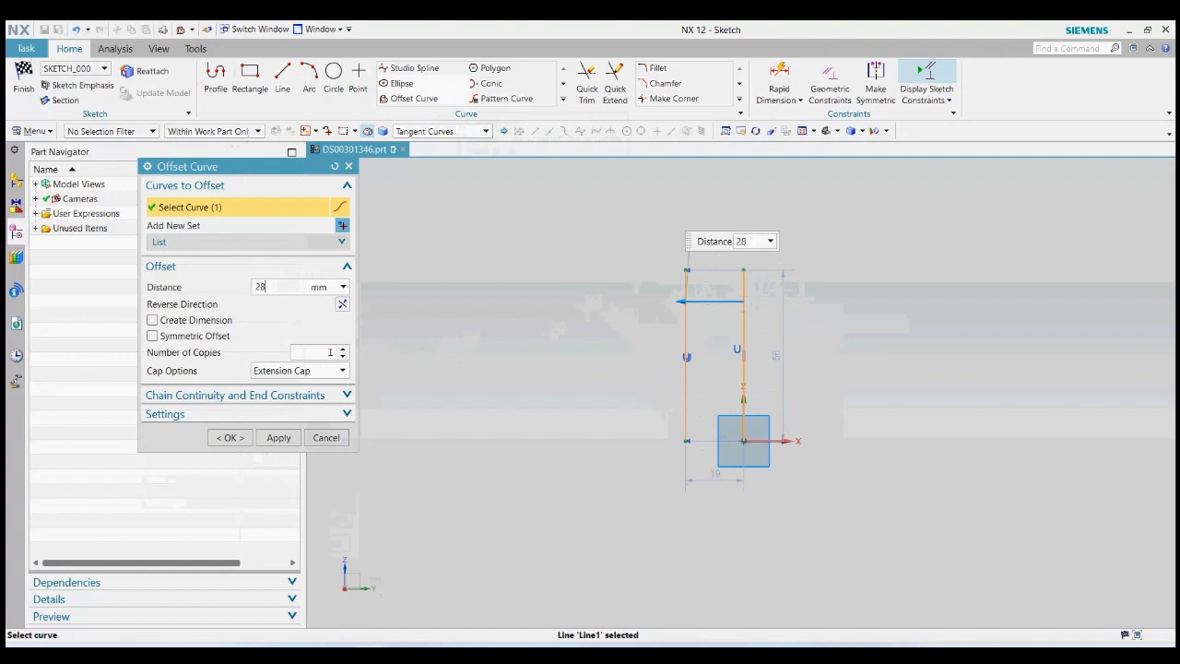
type("28.45/2")
key("Return")
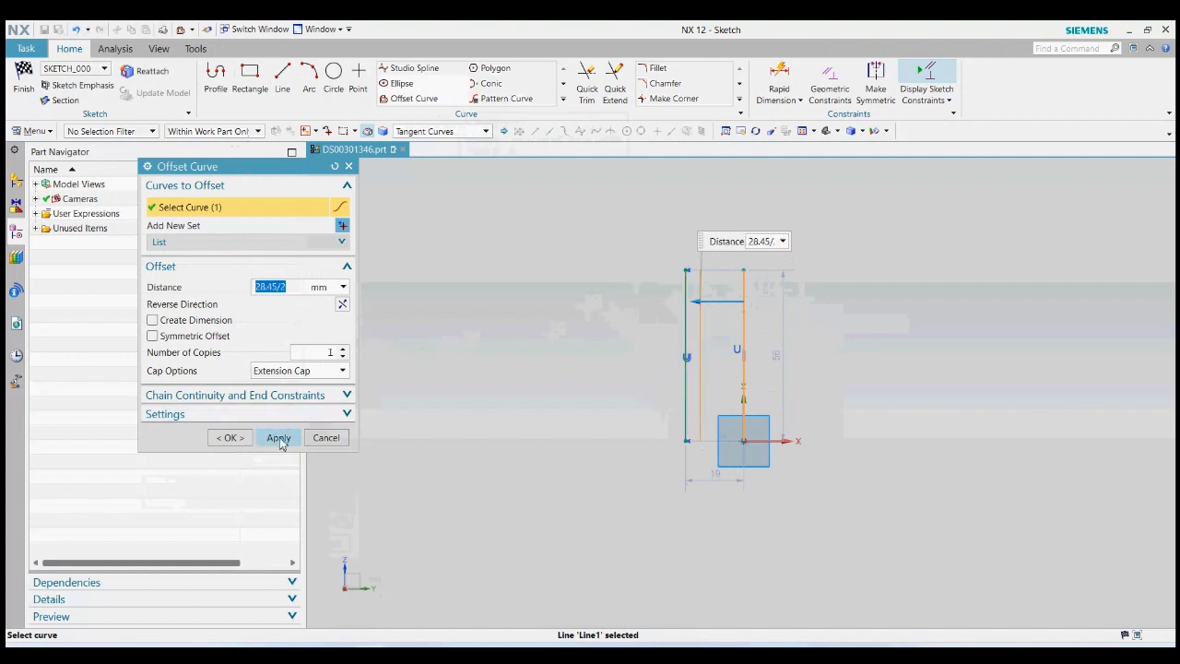
left_click(242, 438)
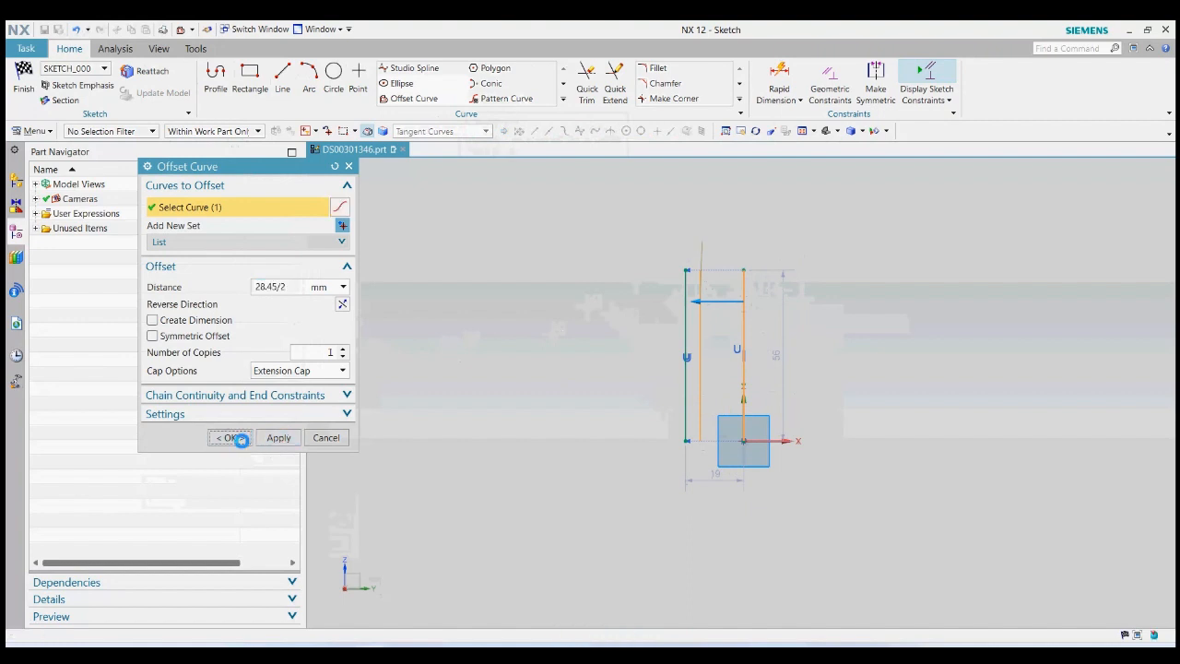
Delete the two coincident outermost lines offset 19.05 mm from the axis line.
scroll(738, 295, "up", 4)
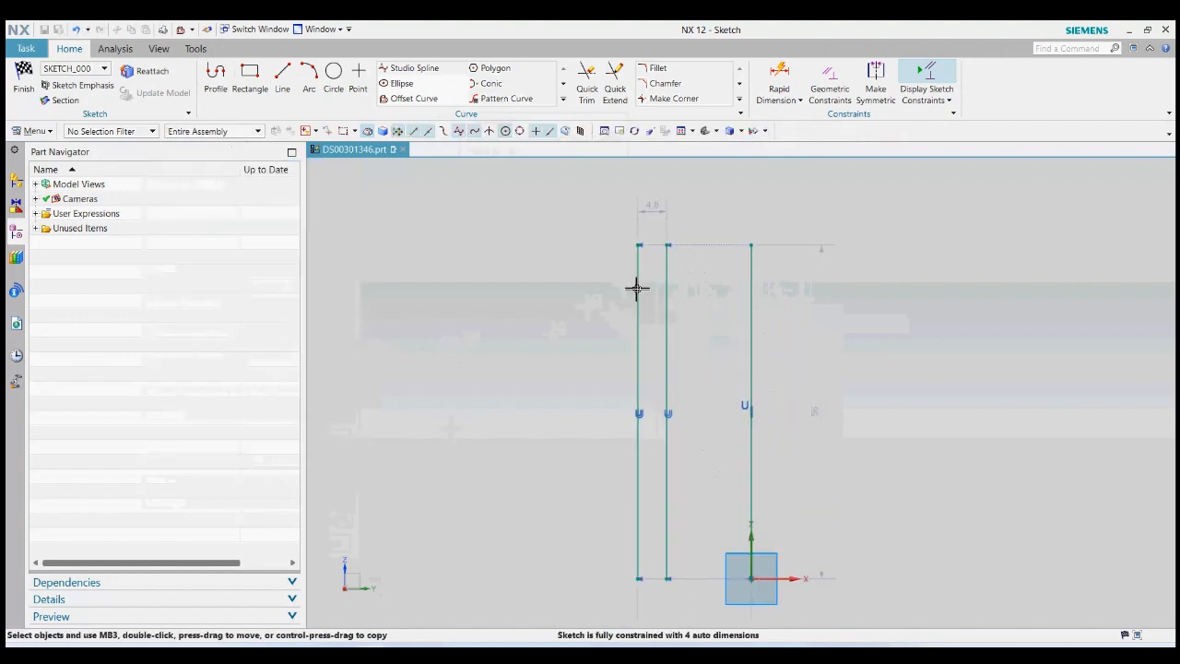
left_click(637, 264)
right_click(636, 265)
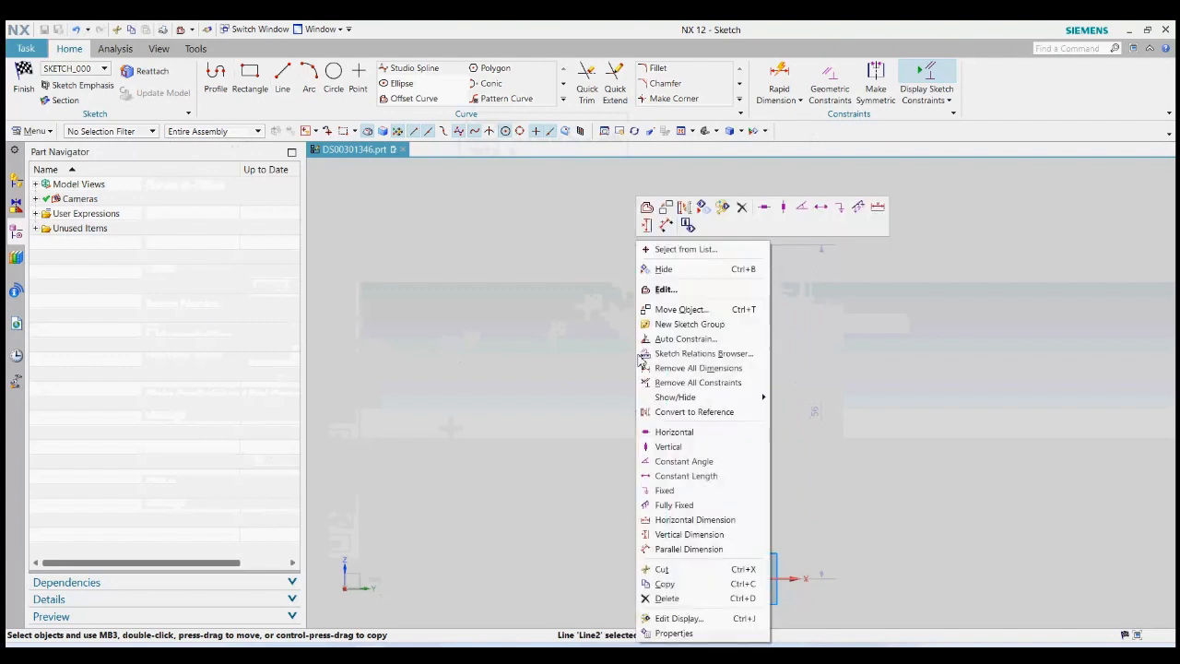
left_click(706, 599)
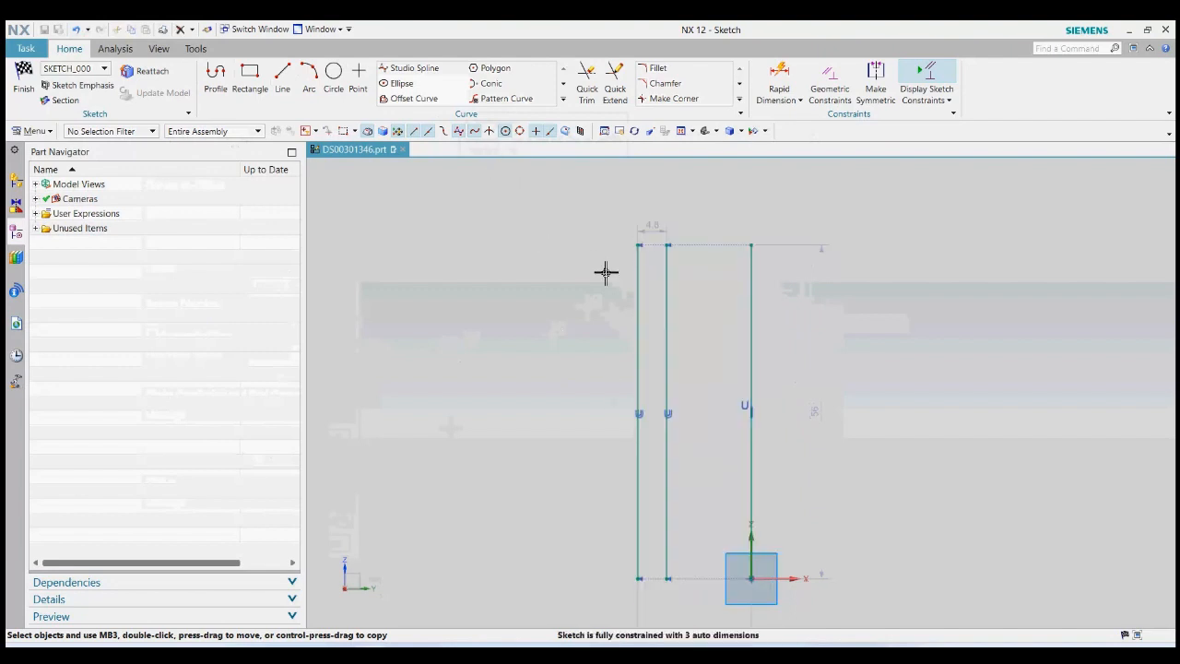
left_click(638, 265)
right_click(638, 264)
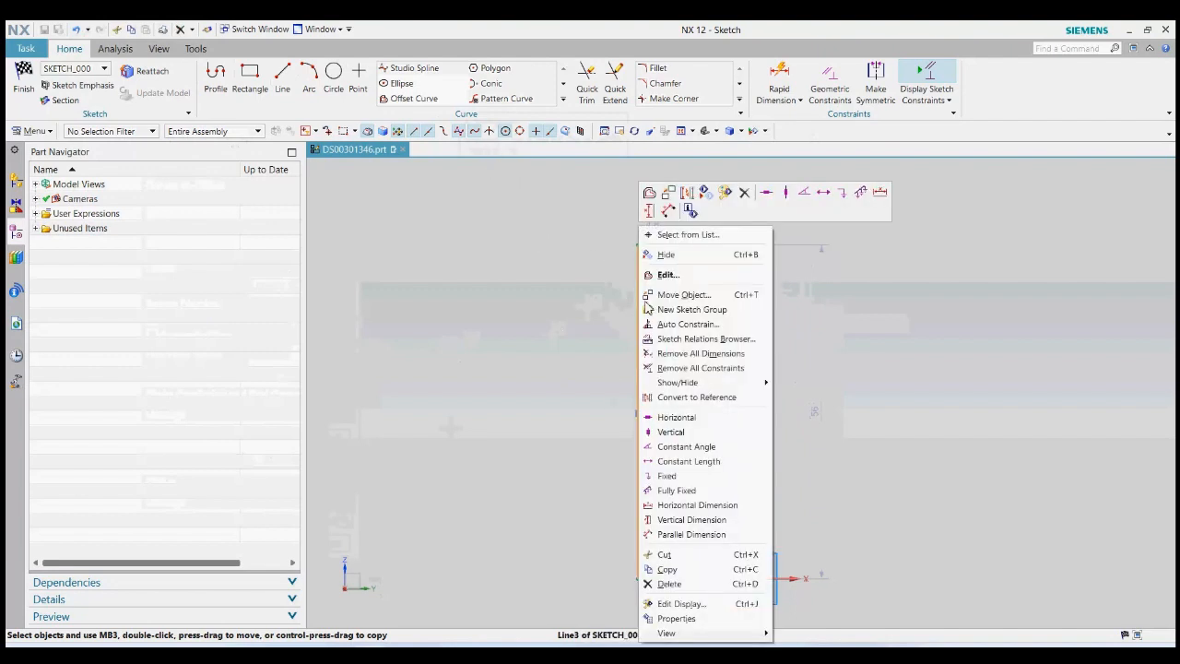
left_click(670, 583)
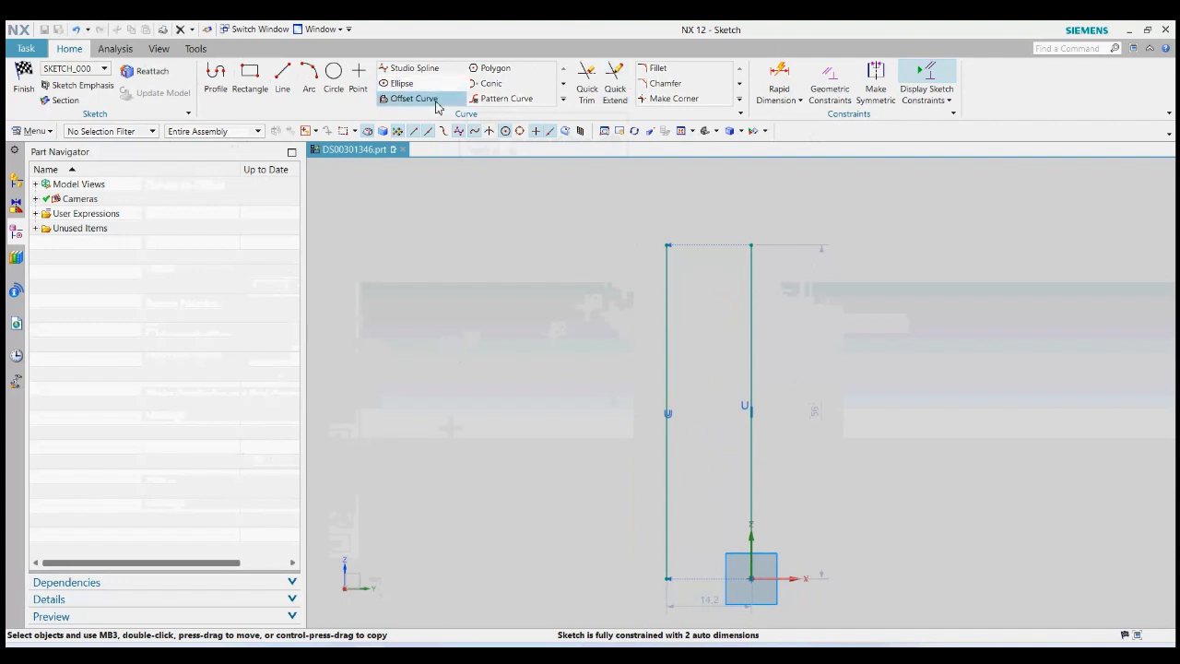
Offset the axis line by 19.05/2 mm toward the negative X side.
left_click(405, 98)
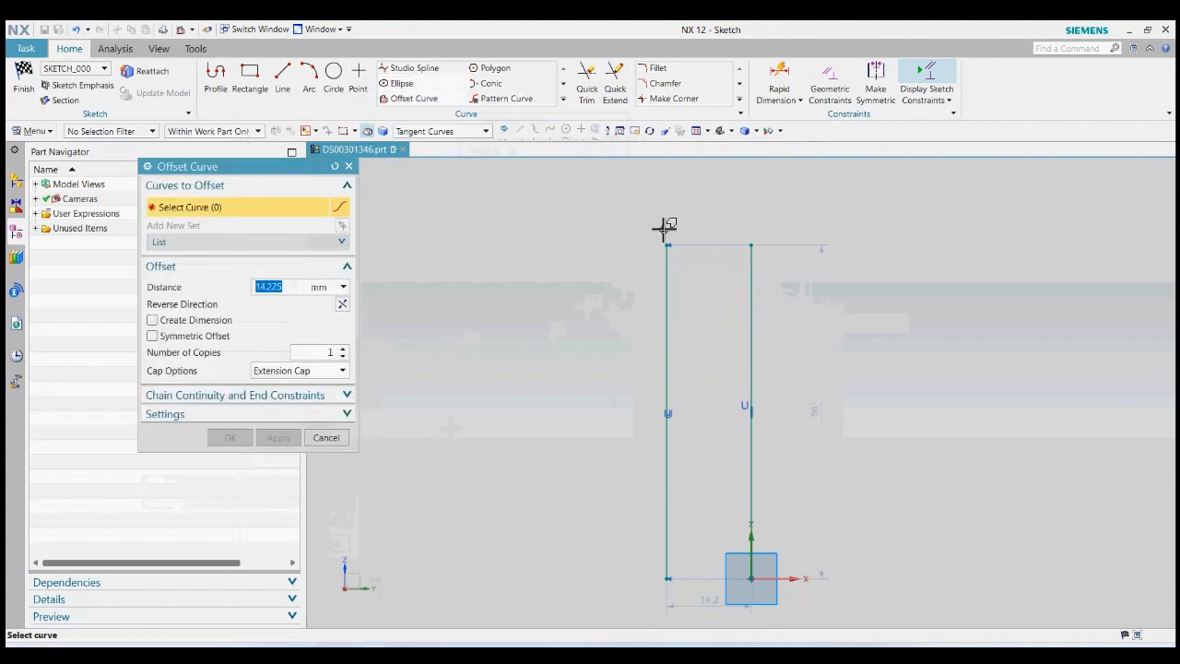
left_click(751, 268)
key("BackSpace")
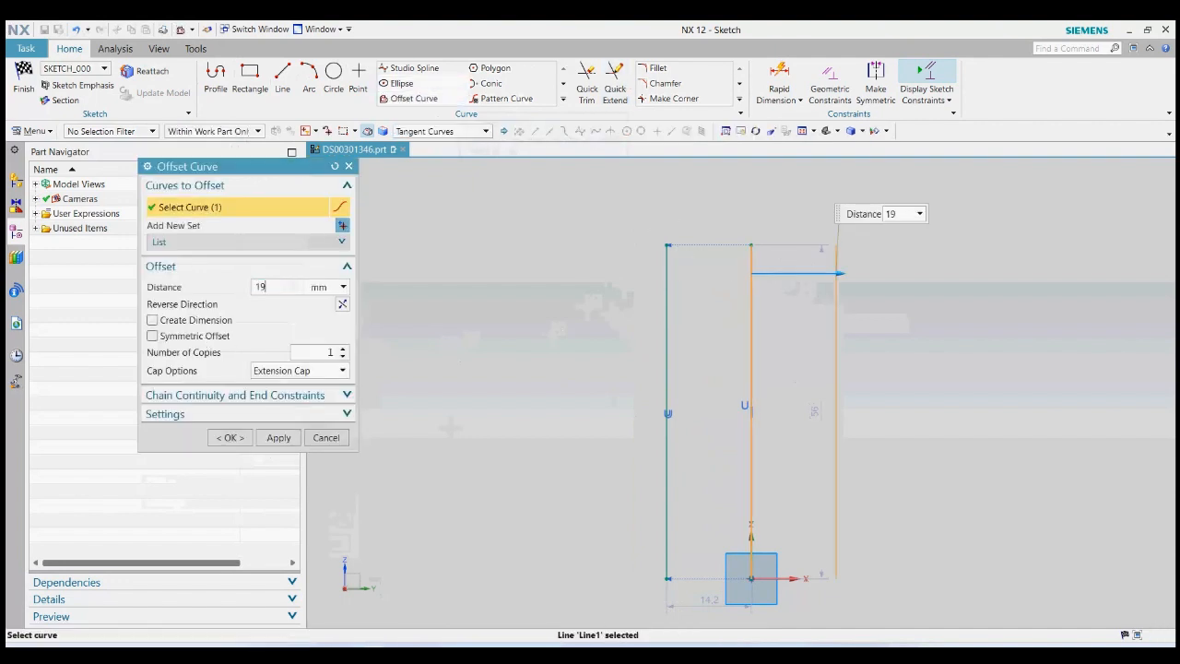
type("19.05/2")
key("Return")
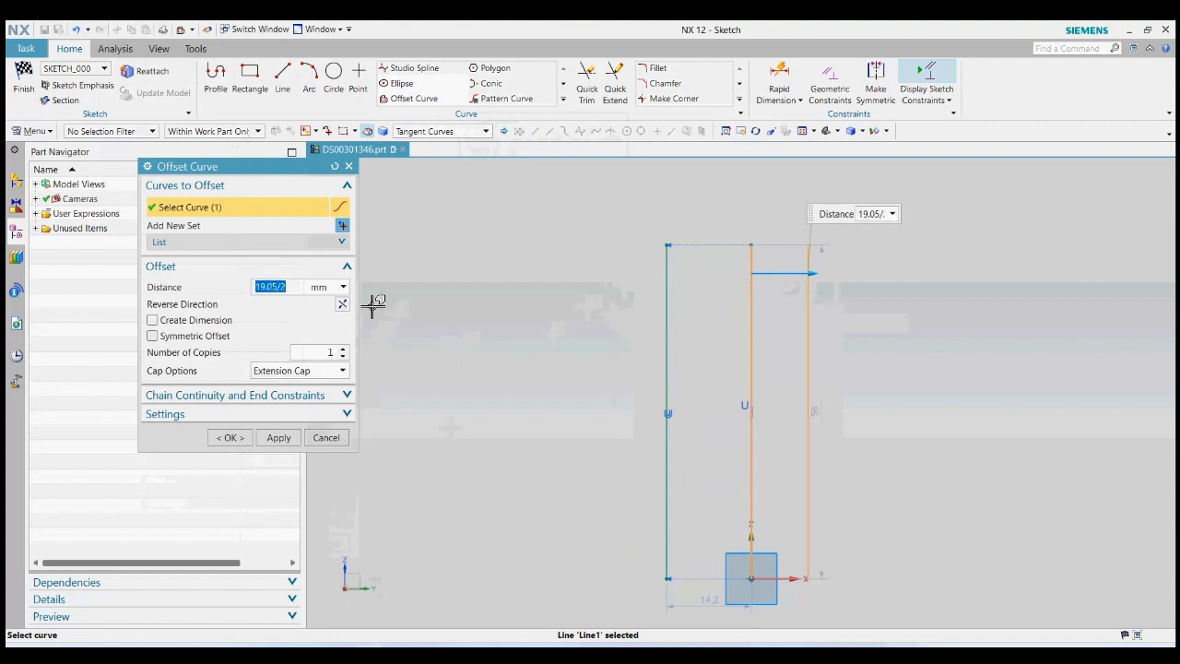
left_click(342, 303)
left_click(245, 445)
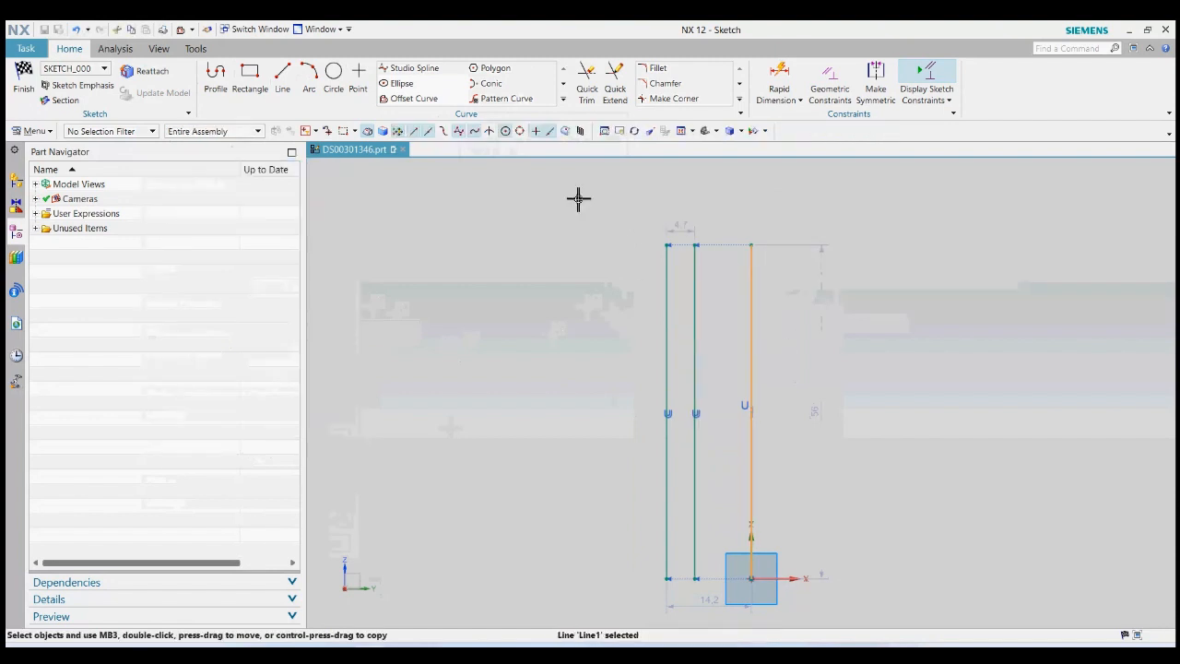
Offset the axis line by 35/2 mm toward the negative X side.
left_click(406, 97)
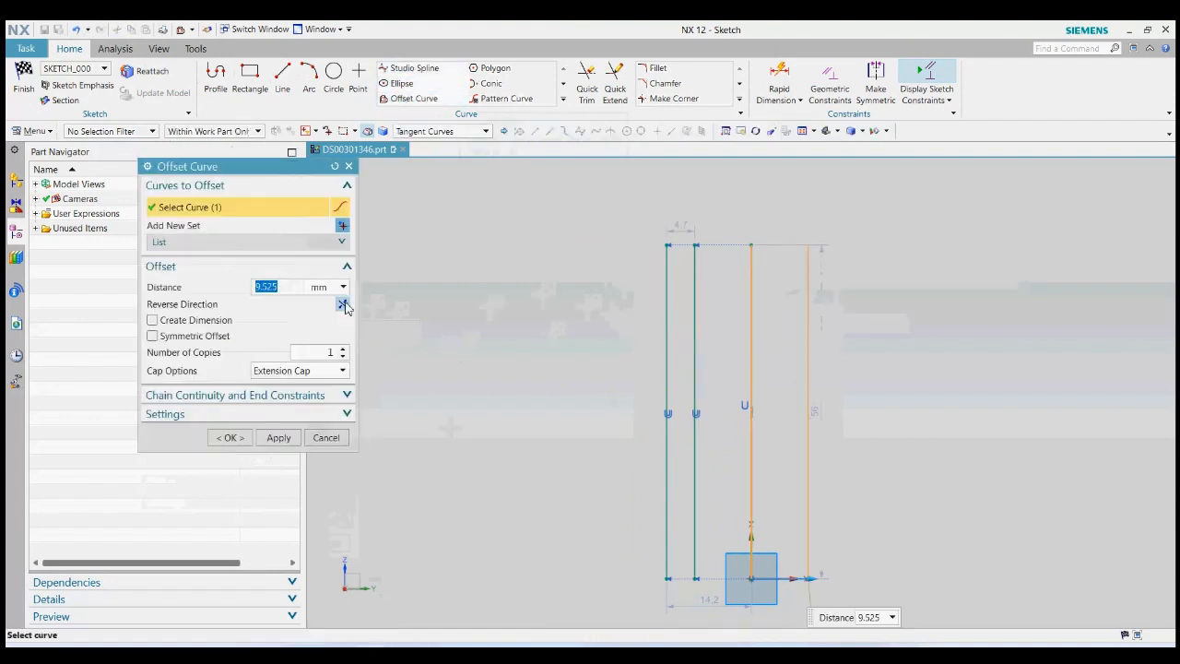
left_click(342, 303)
left_click(293, 288)
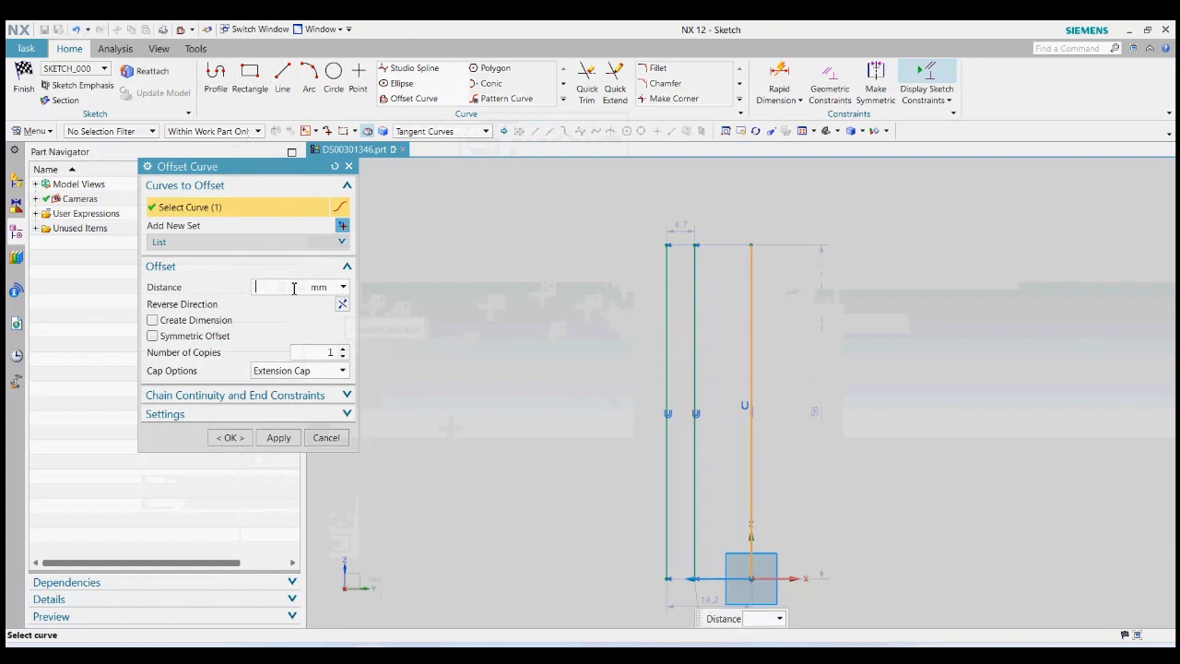
type("35/2")
key("Return")
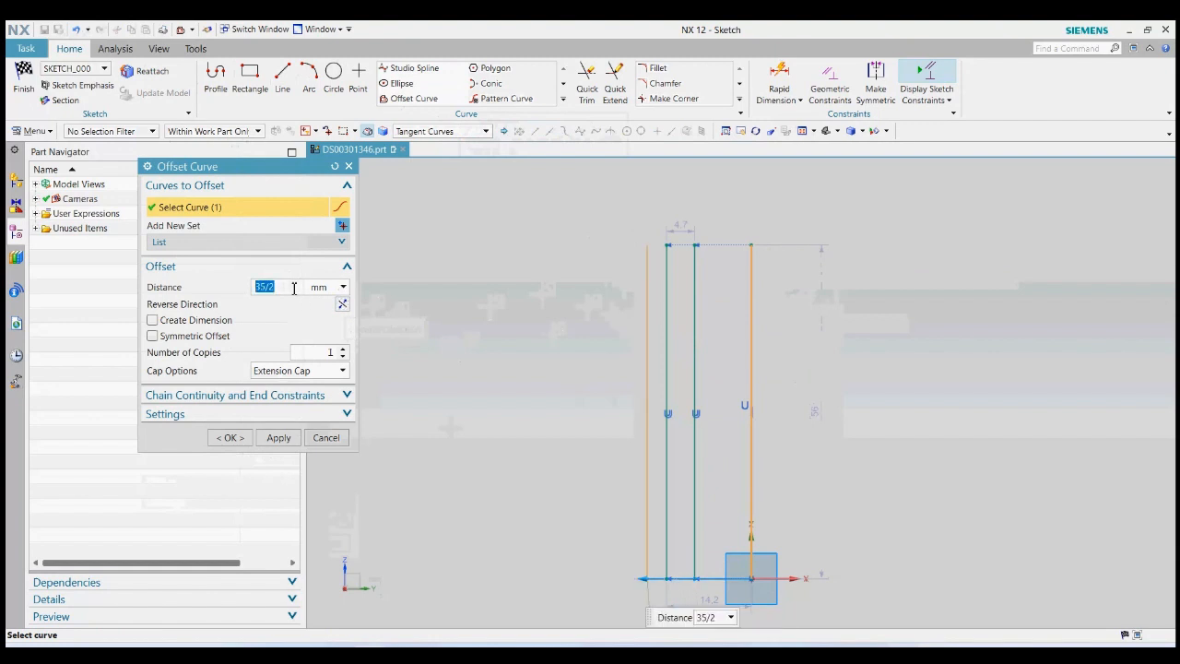
left_click(232, 436)
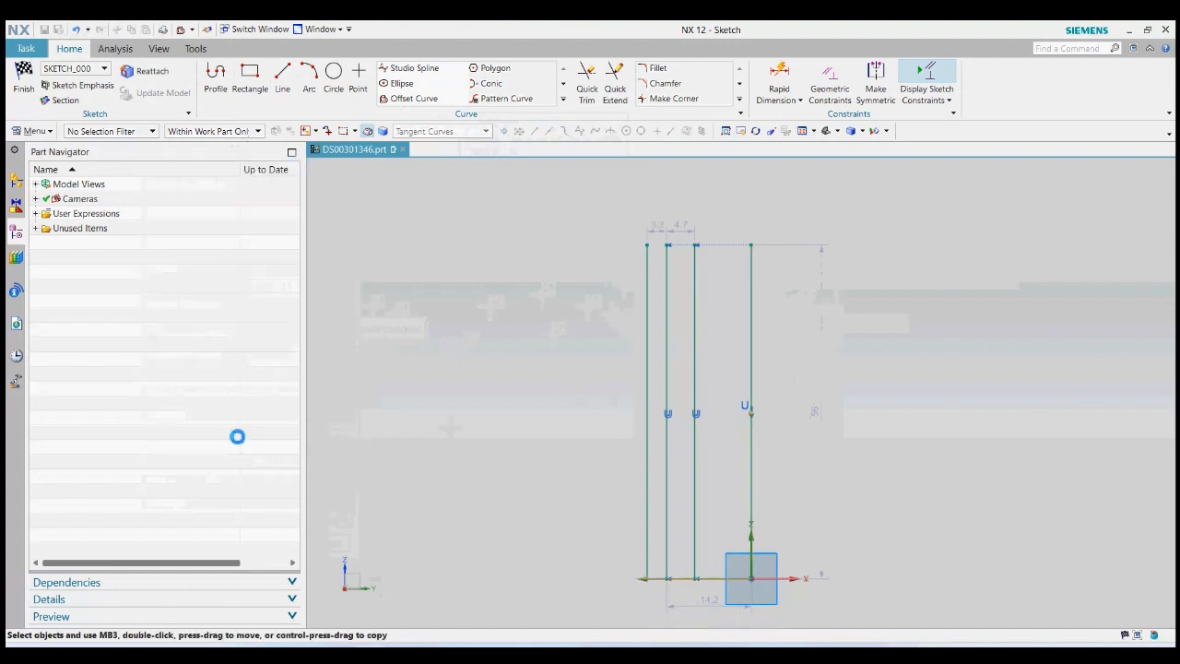
Offset the axis line by 29/2 mm toward the negative X side.
left_click(752, 311)
left_click(413, 98)
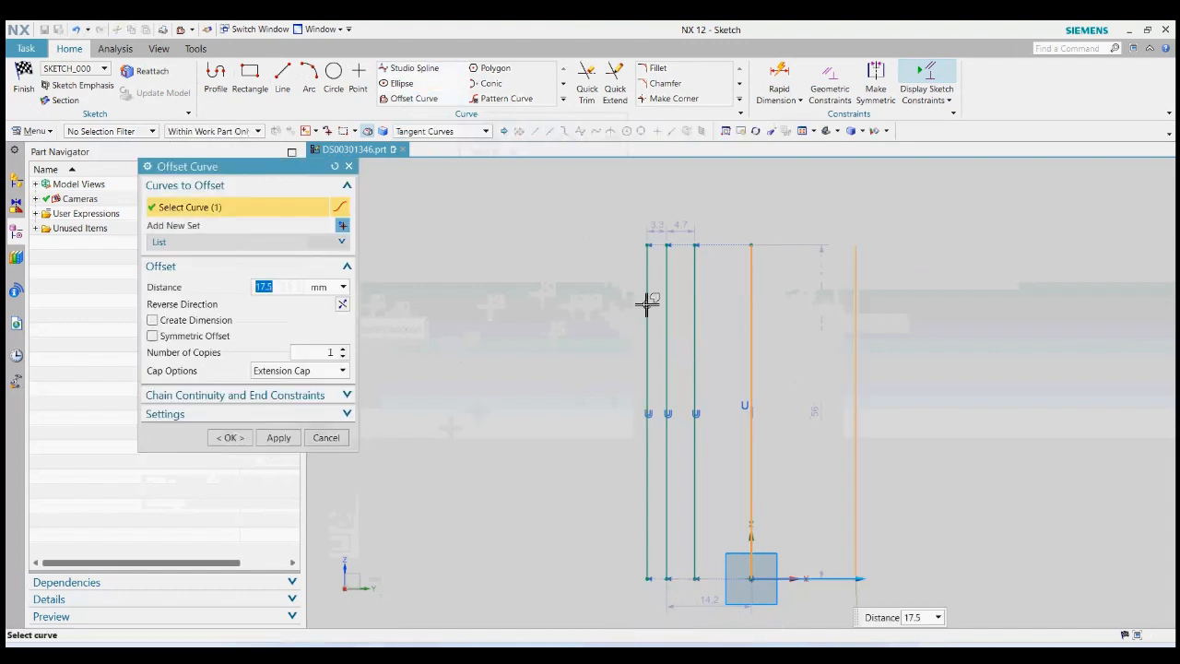
left_click(341, 303)
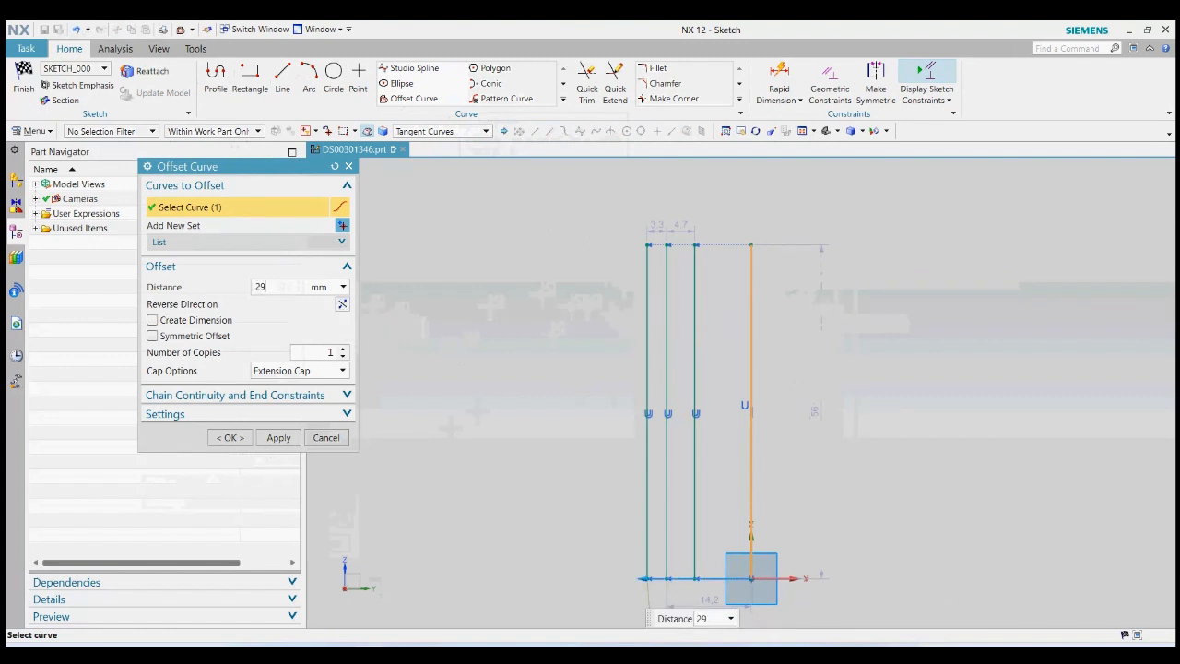
type("29/2")
key("Return")
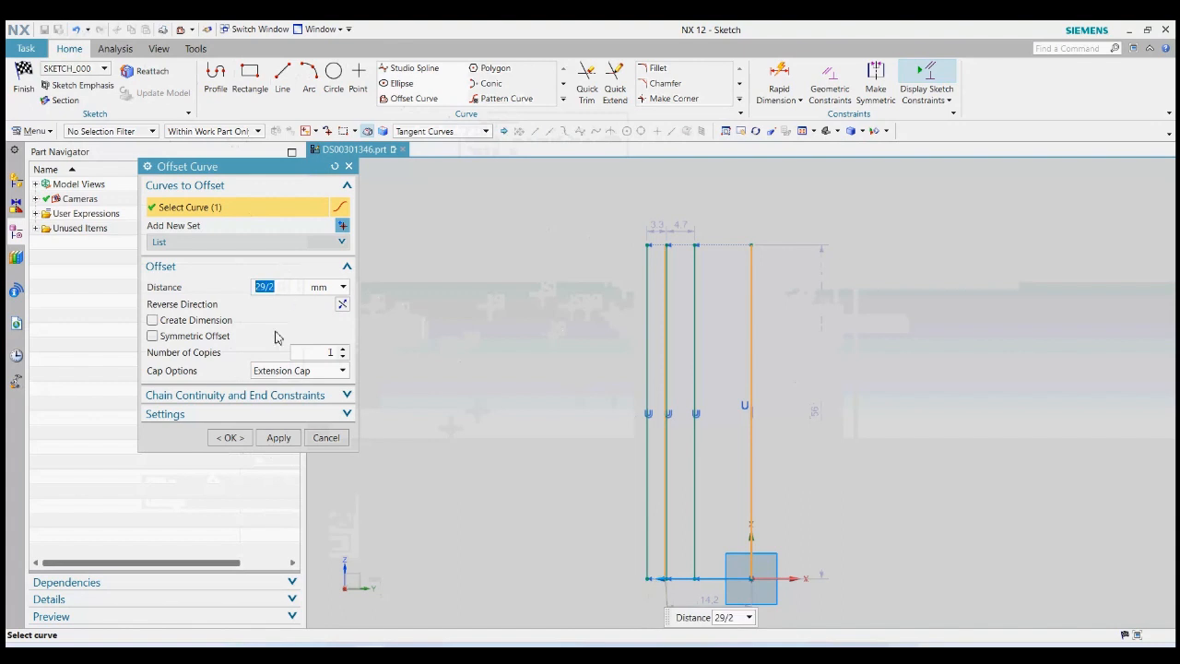
left_click(229, 439)
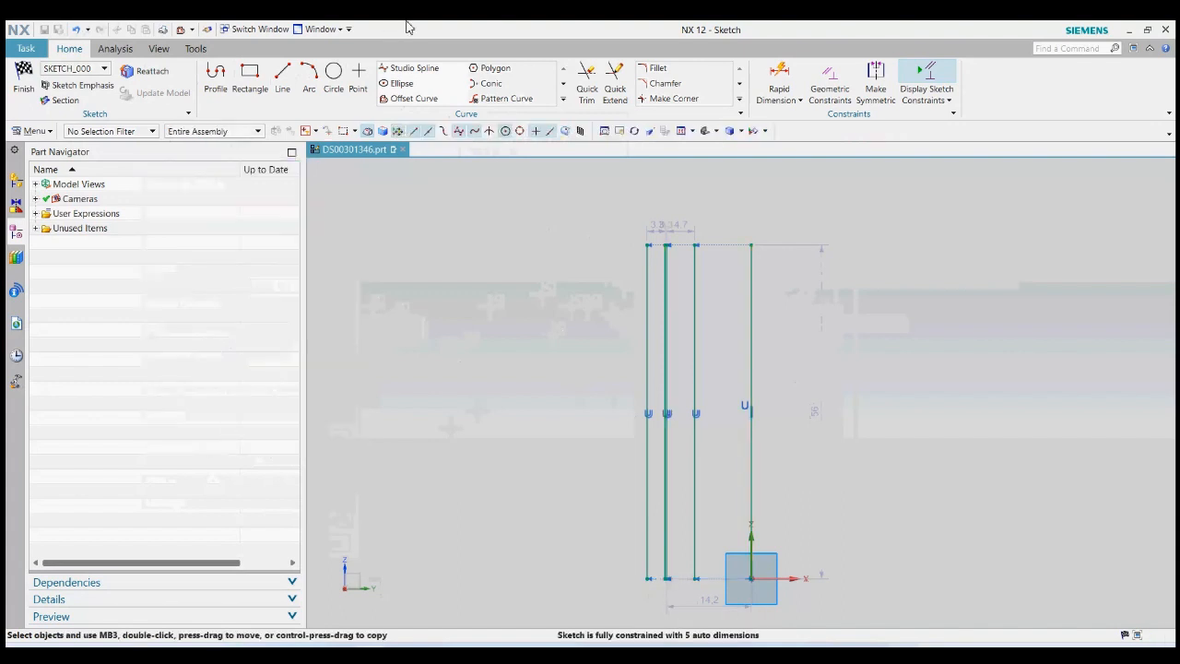
Draw a horizontal line about 18.7 mm long from the origin toward the negative X side, crossing all the vertical lines.
scroll(732, 464, "down", 3)
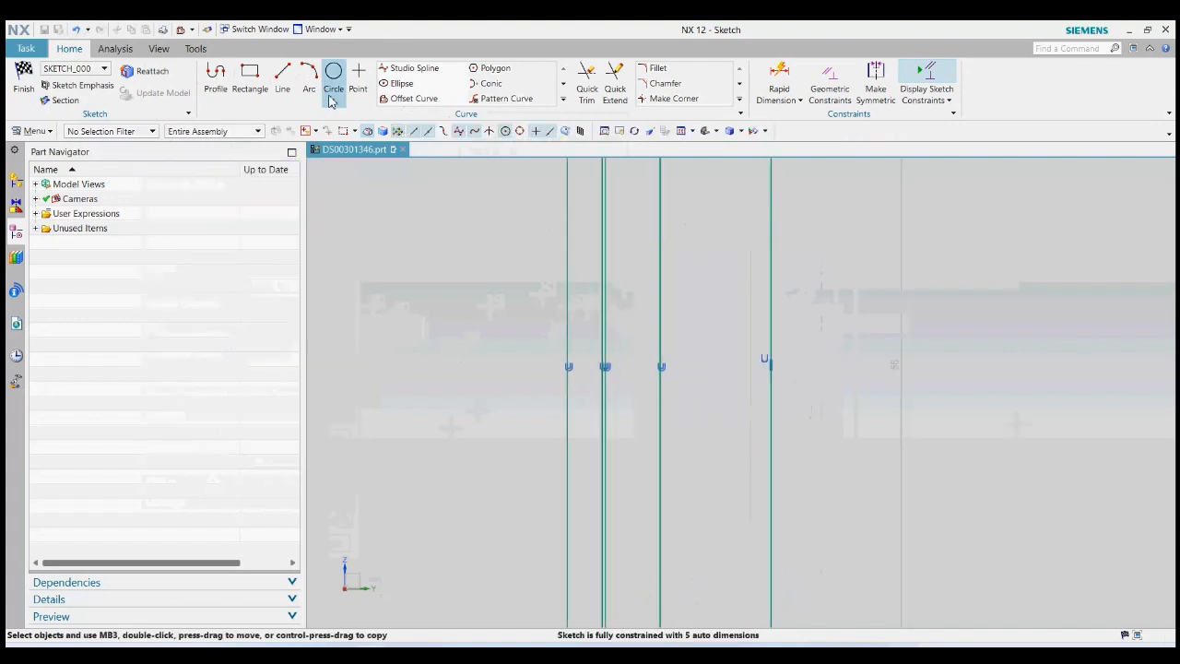
left_click(284, 79)
scroll(566, 467, "up", 2)
scroll(634, 406, "up", 3)
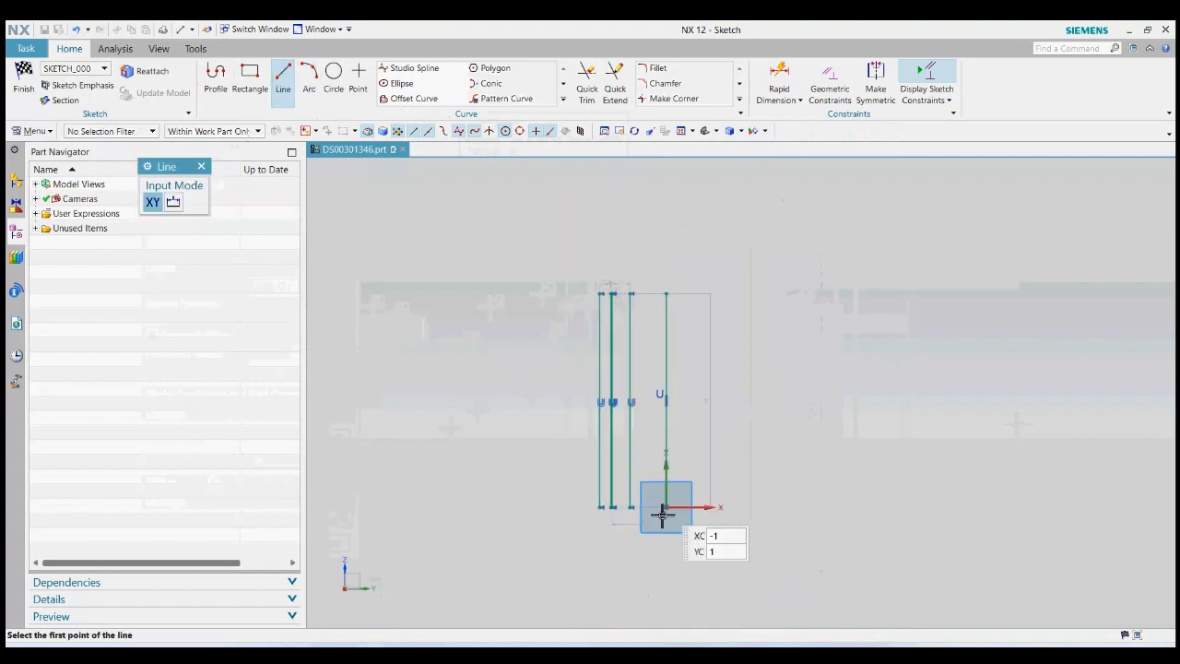
scroll(660, 518, "down", 4)
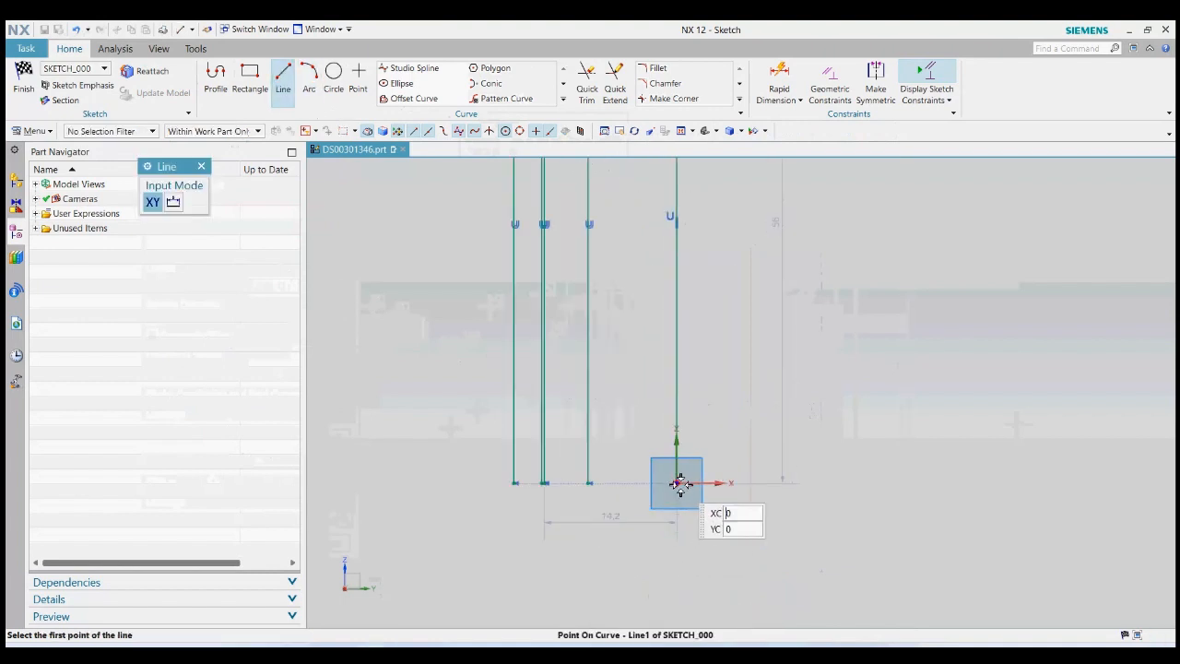
scroll(679, 485, "down", 3)
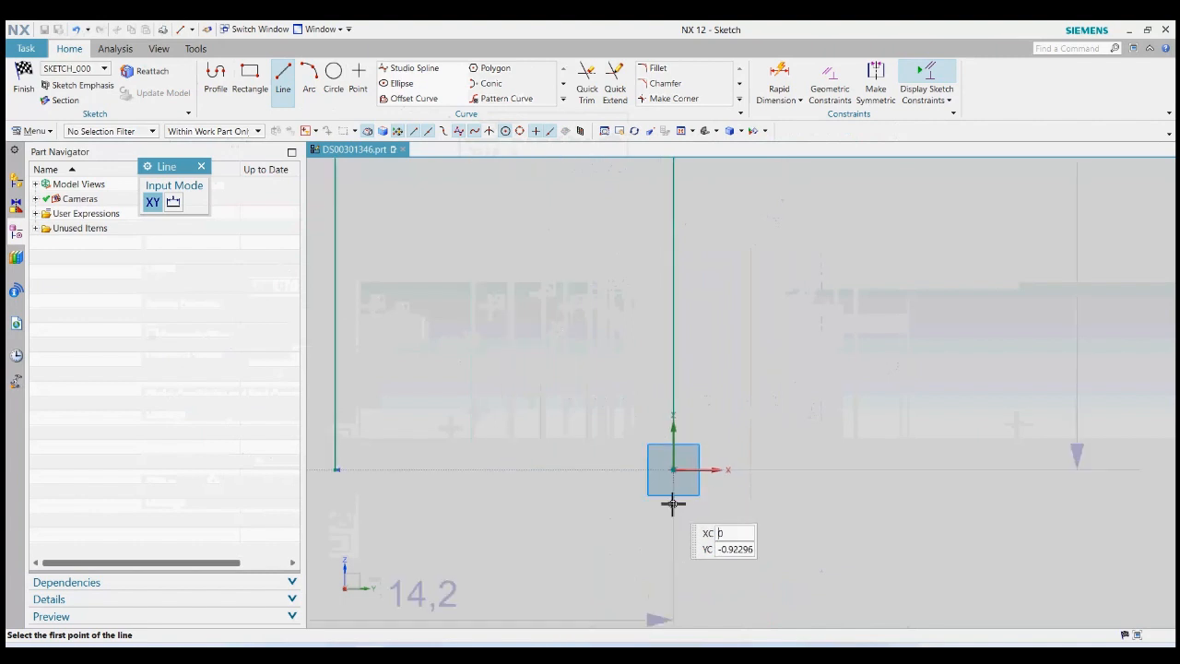
left_click(675, 470)
scroll(675, 470, "up", 3)
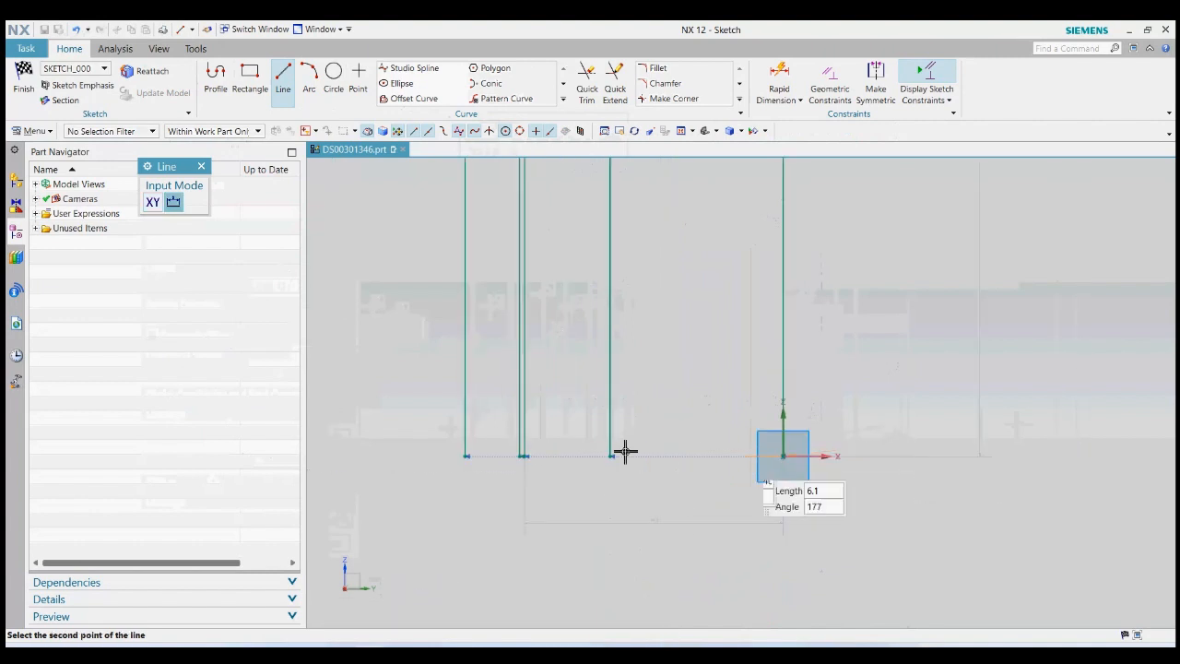
left_click(445, 468)
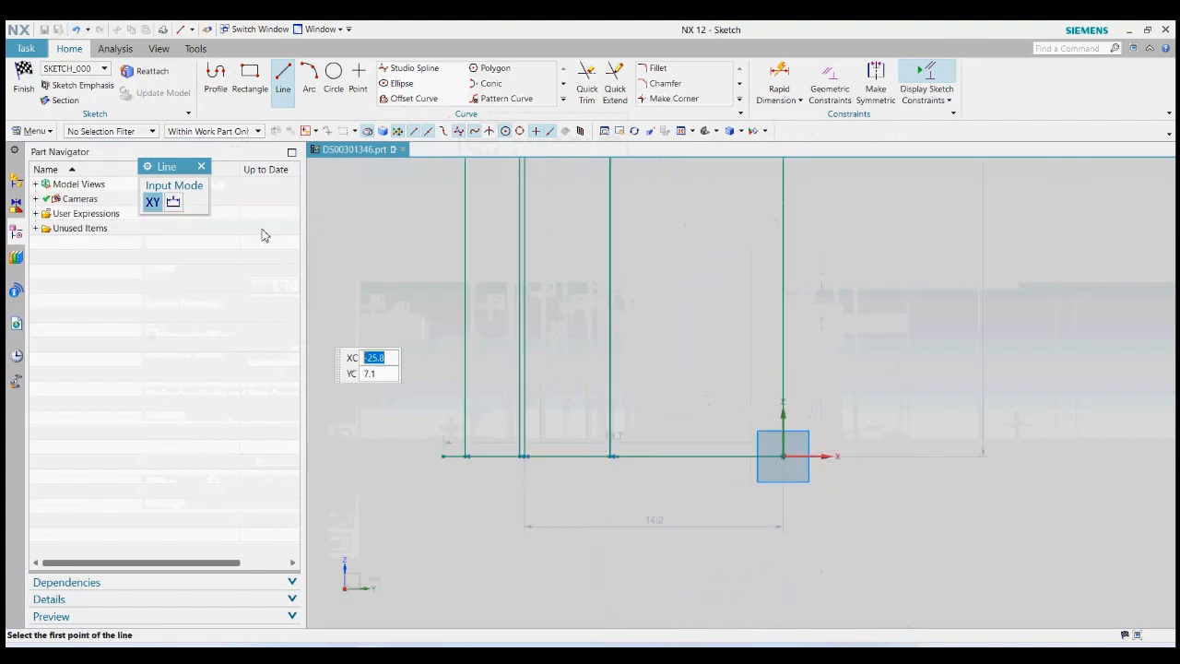
left_click(201, 167)
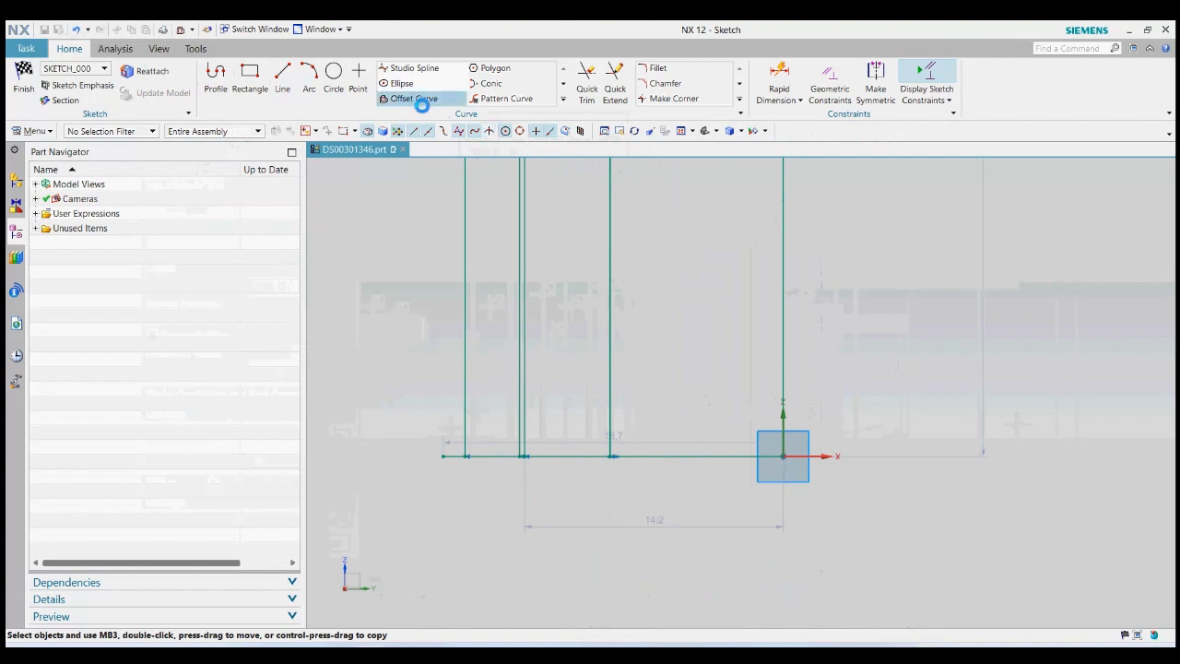
Offset the horizontal base line upward by 8 mm.
left_click(680, 456)
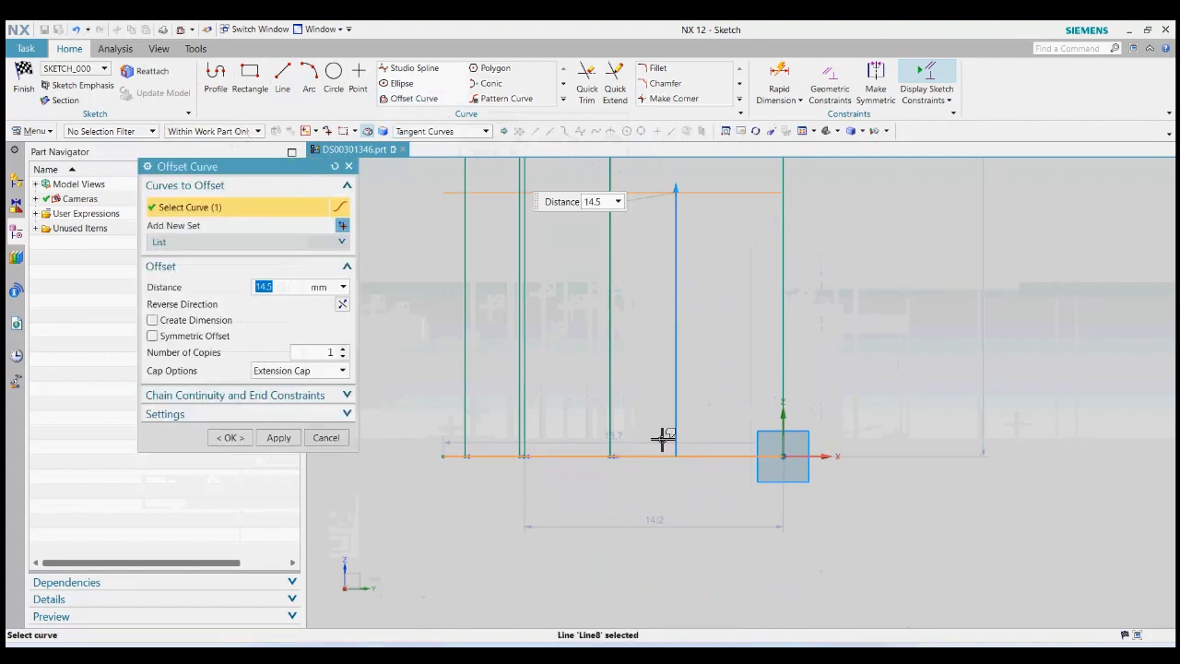
key("Return")
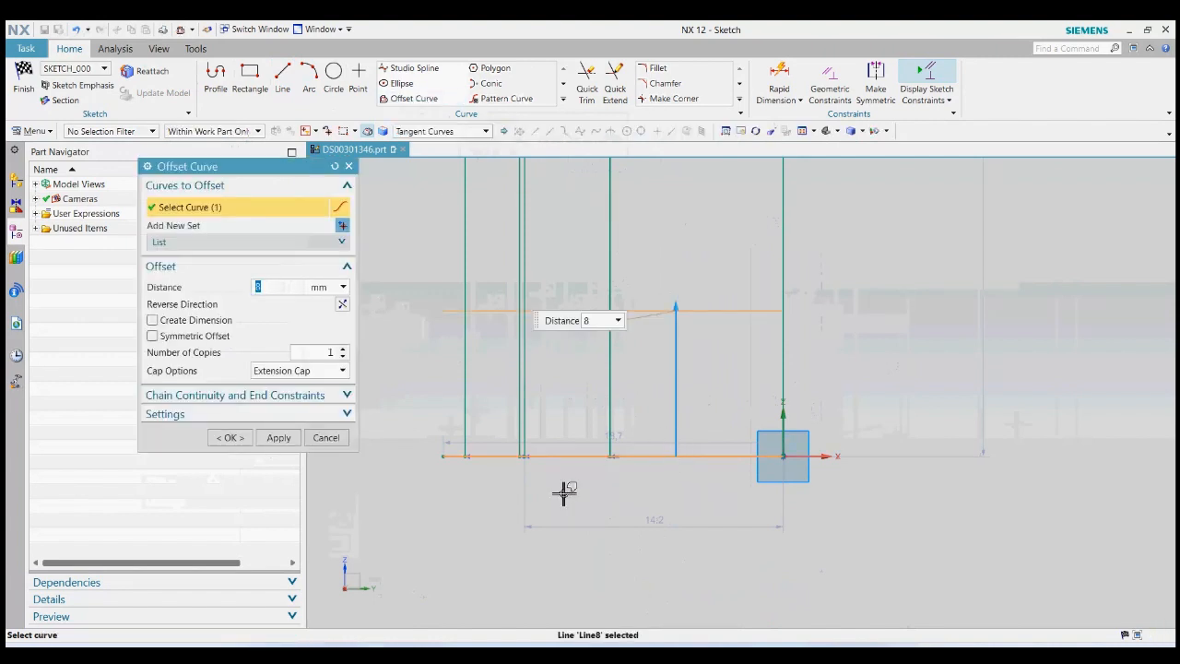
left_click(279, 439)
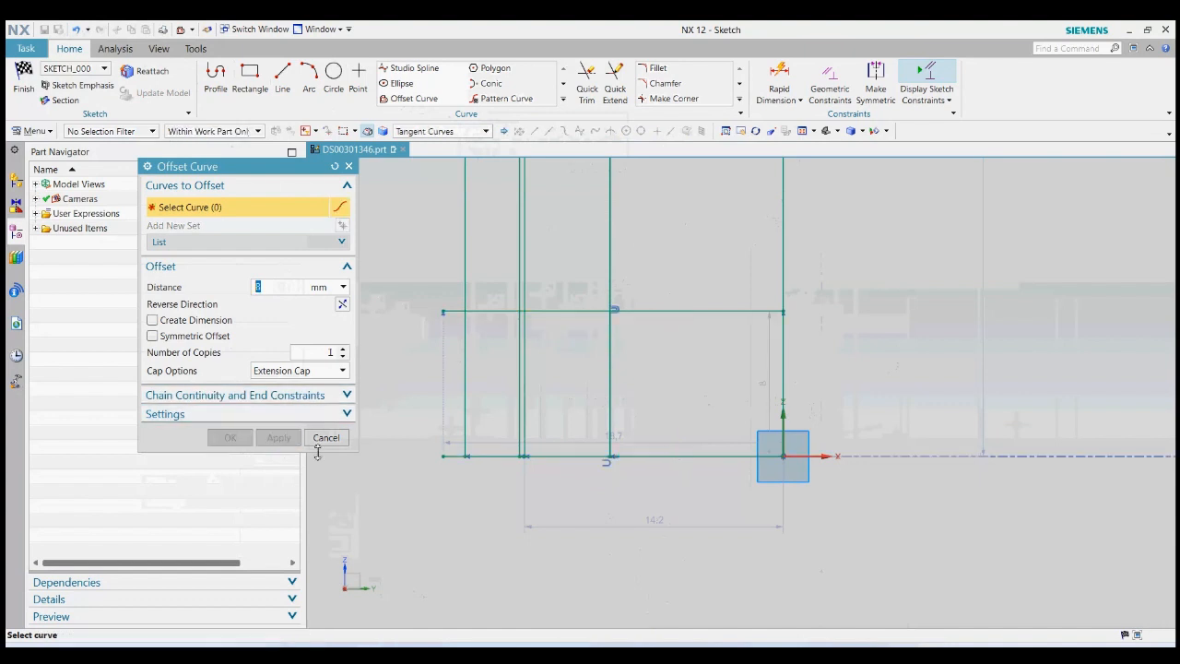
Offset the horizontal base line upward by 17.5 mm.
left_click(686, 458)
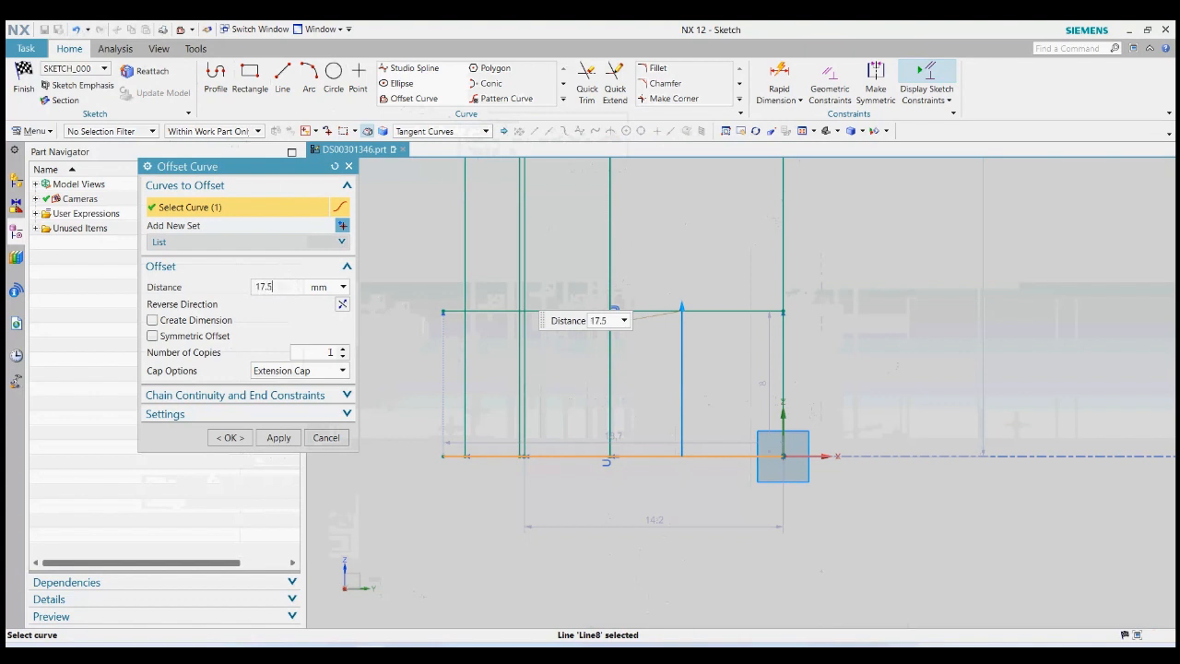
key("Return")
left_click(243, 437)
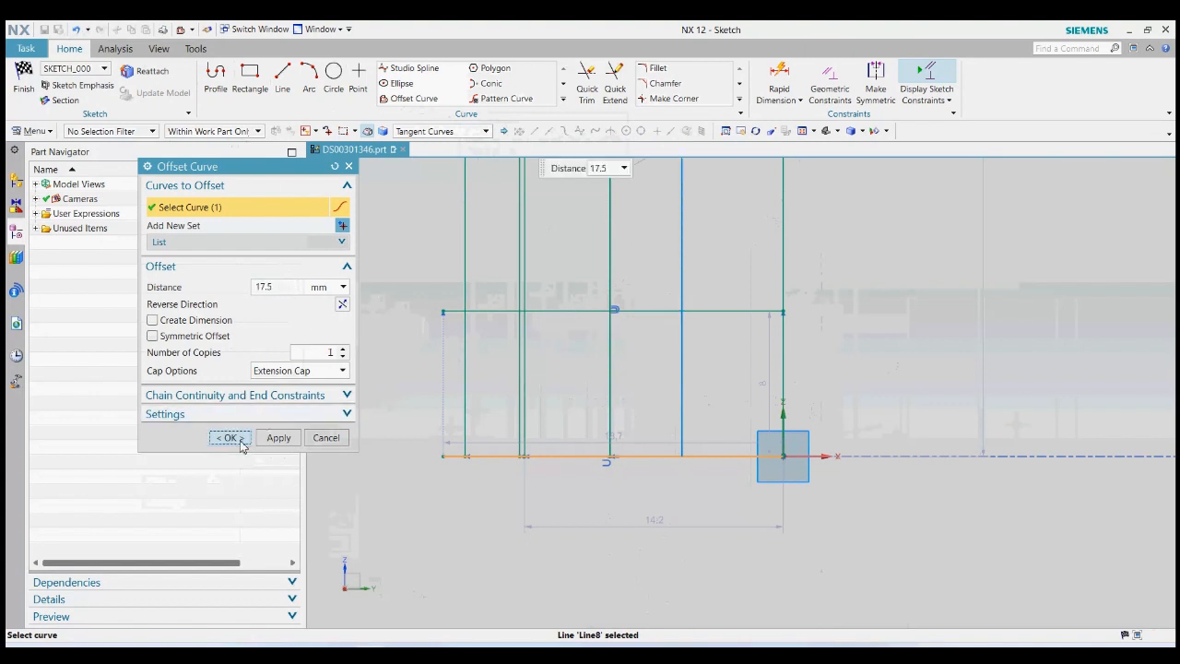
scroll(559, 525, "down", 2)
scroll(604, 369, "up", 1)
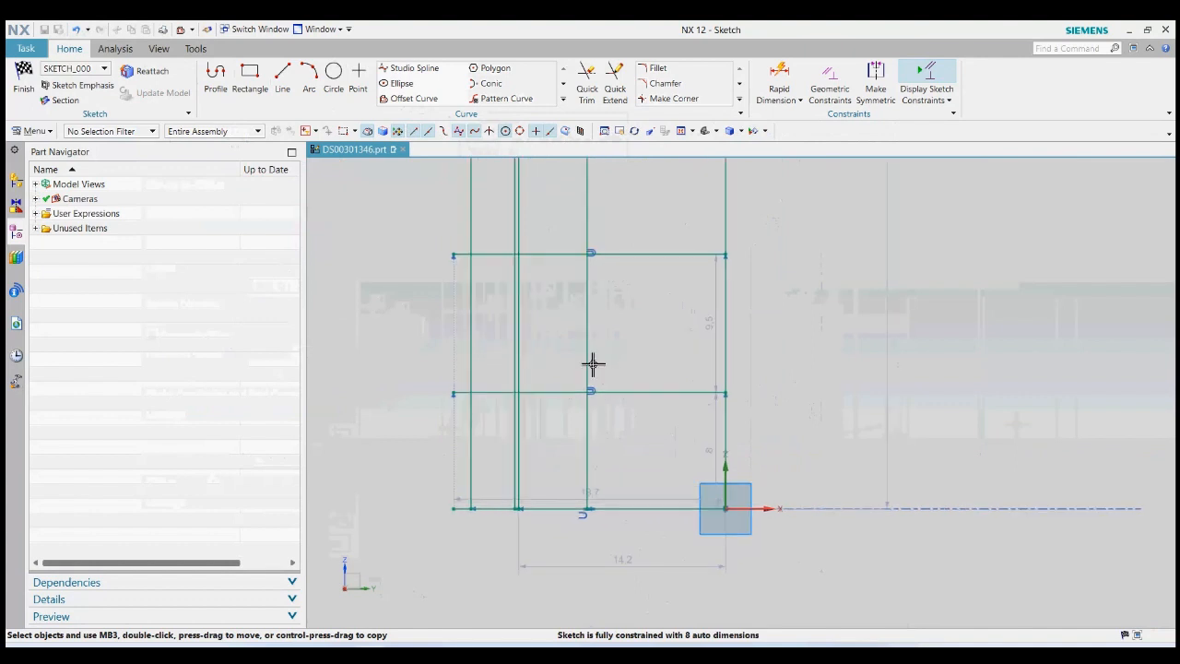
scroll(559, 381, "down", 2)
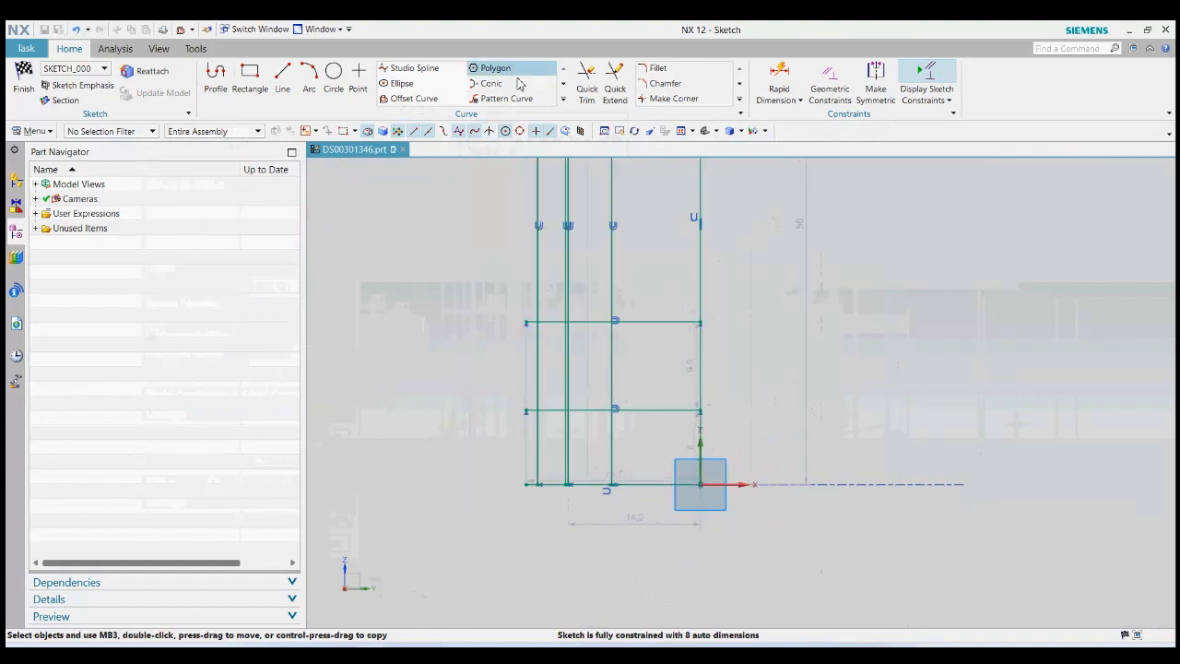
Trim all the vertical lines, including the axis line, above the uppermost horizontal line.
left_click(587, 83)
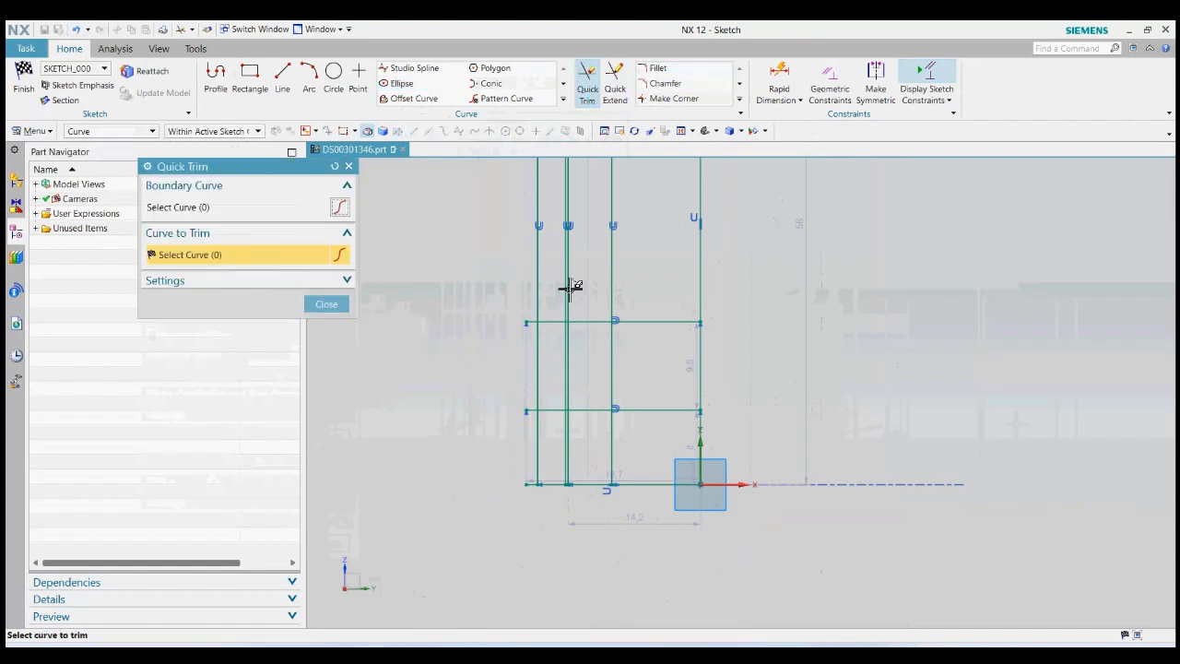
left_click(538, 297)
left_click(568, 293)
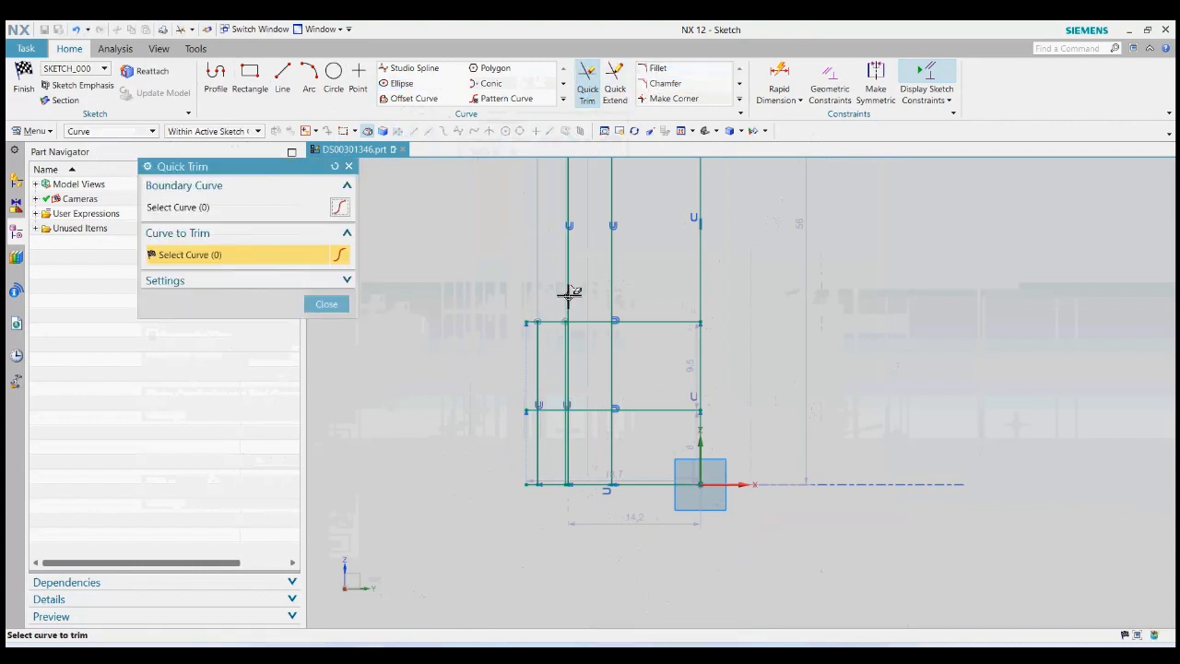
left_click(568, 291)
left_click(614, 288)
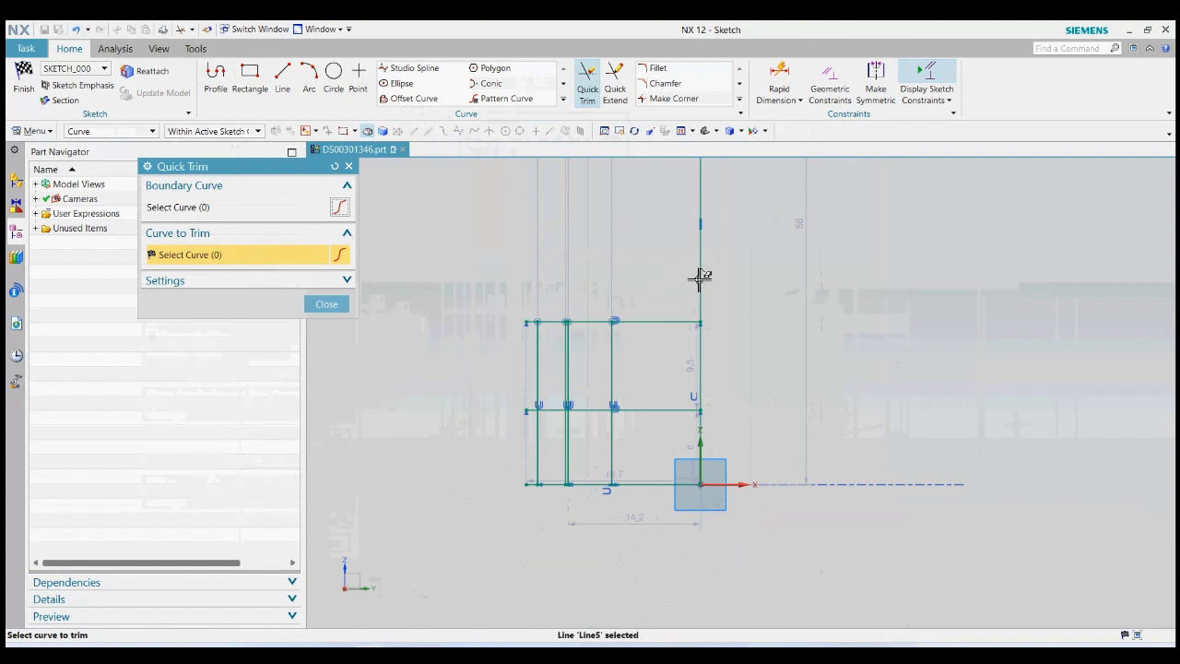
left_click(700, 289)
scroll(603, 355, "up", 3)
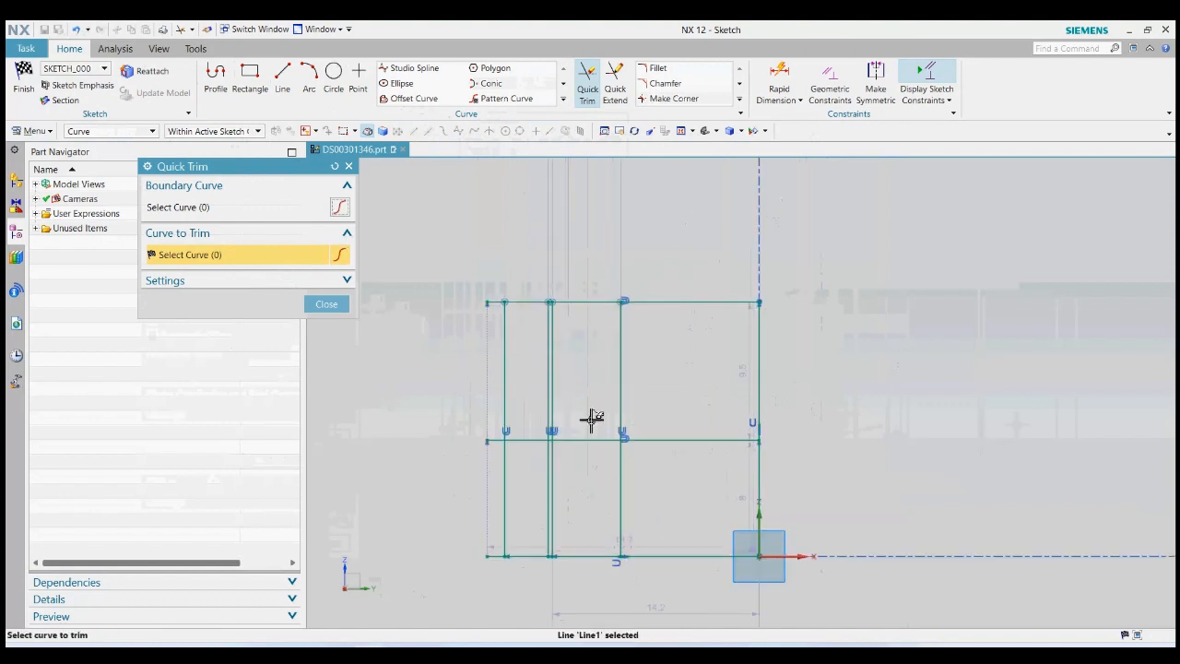
Trim the three horizontal lines back to the vertical line 14.5 mm from the axis, and trim that line below the middle horizontal.
scroll(546, 453, "up", 2)
scroll(511, 449, "down", 2)
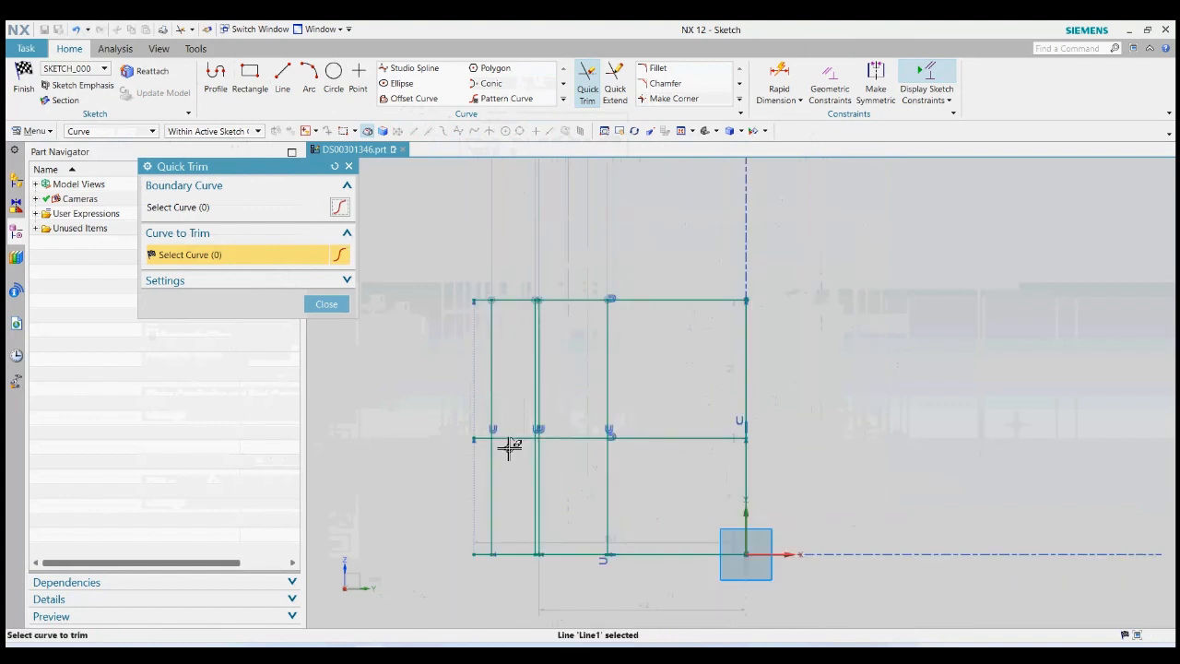
left_click(478, 556)
left_click(504, 554)
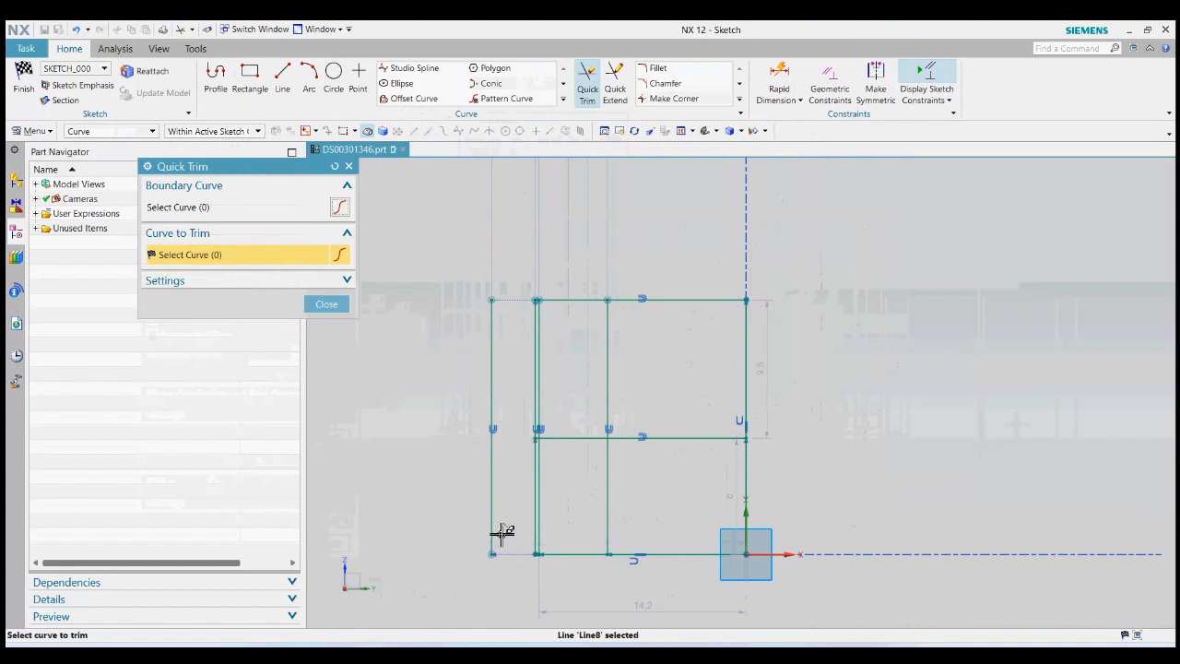
scroll(493, 536, "up", 1)
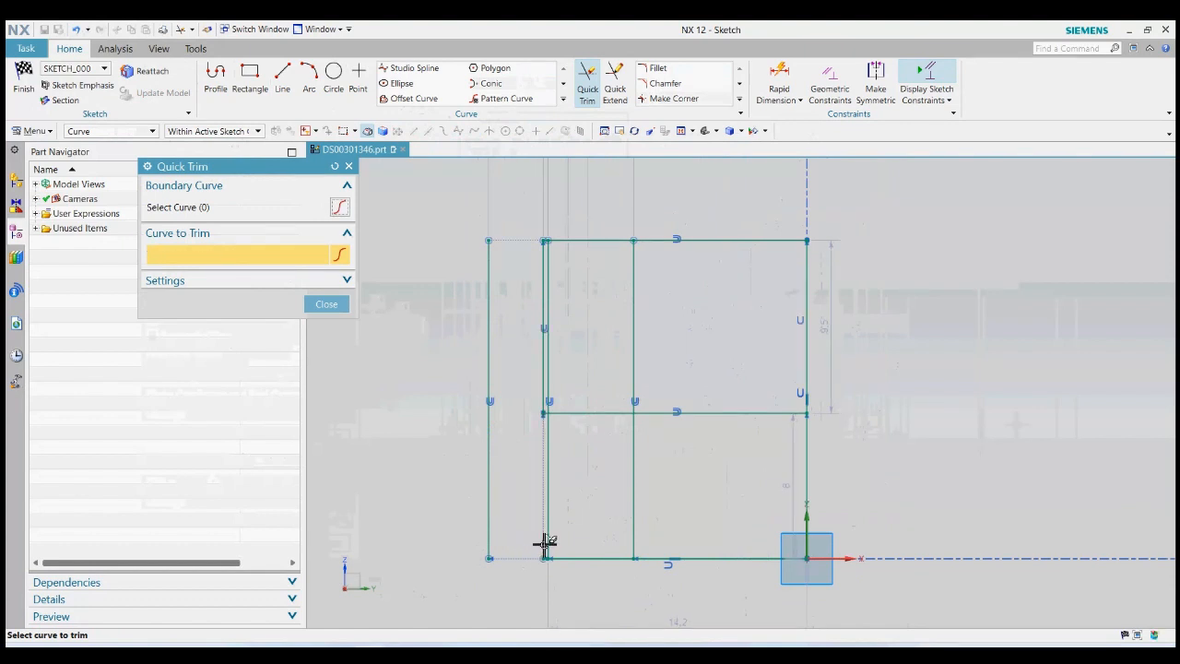
scroll(516, 535, "down", 1)
scroll(568, 557, "up", 1)
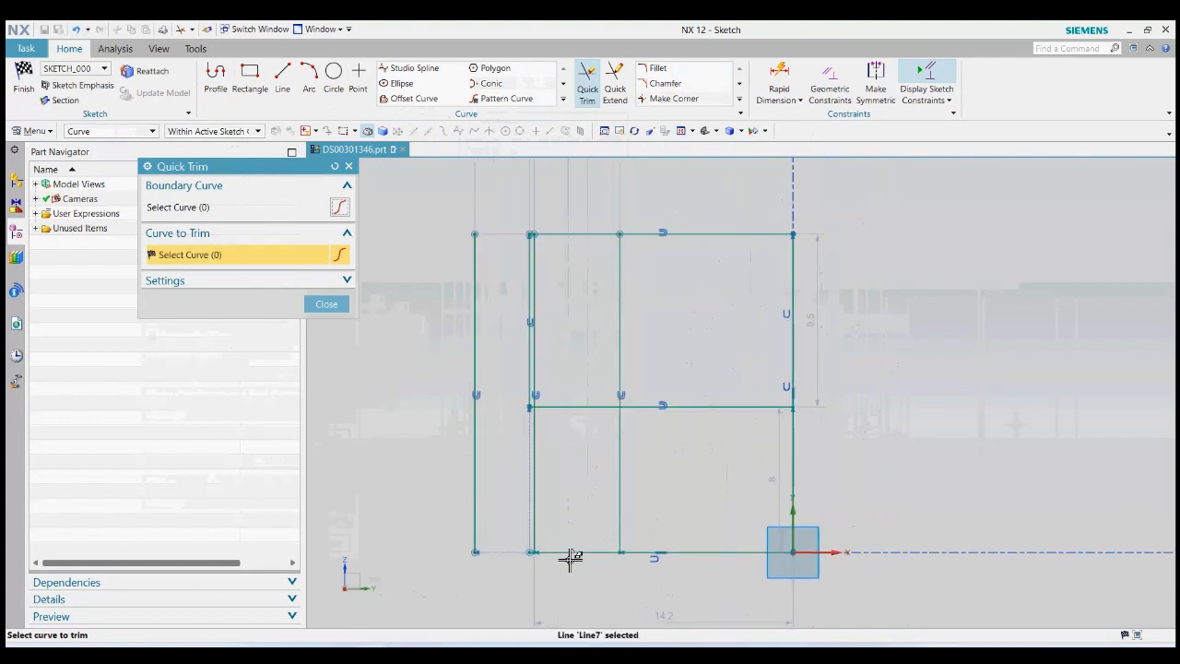
left_click(326, 304)
Extend the middle horizontal line to the outermost vertical line.
left_click(614, 81)
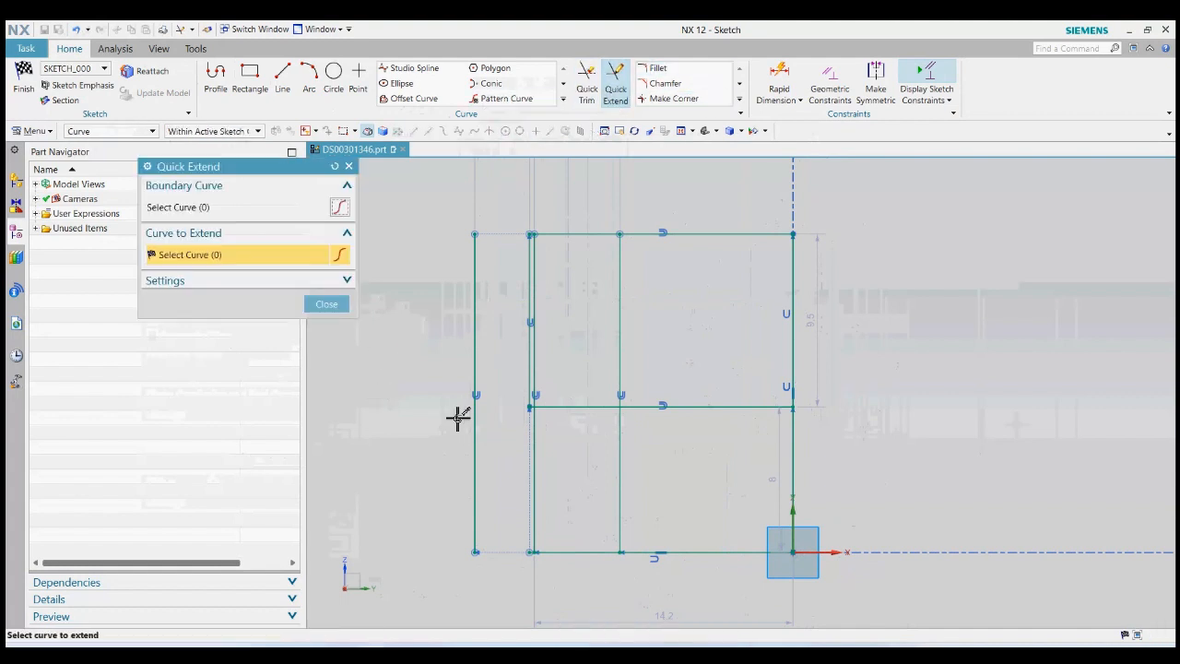
left_click(548, 406)
left_click(327, 304)
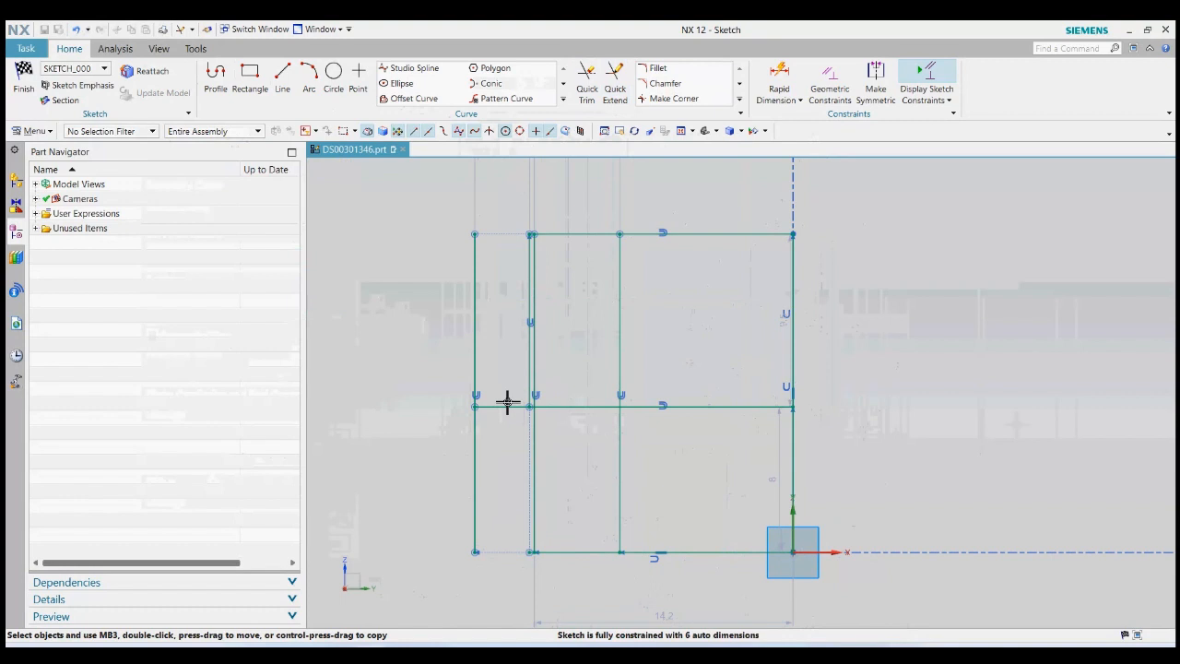
Draw a slanted line from where the middle horizontal meets the outermost vertical to the upper end of the neighbouring vertical line.
scroll(477, 401, "up", 2)
scroll(484, 438, "down", 2)
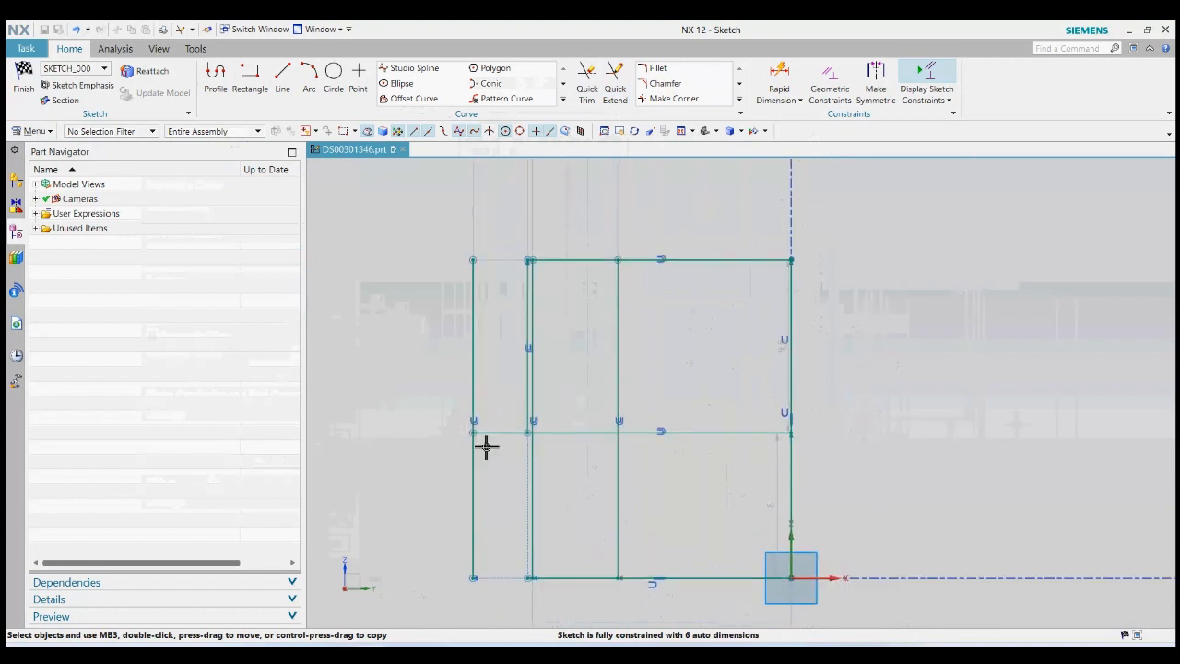
left_click(283, 78)
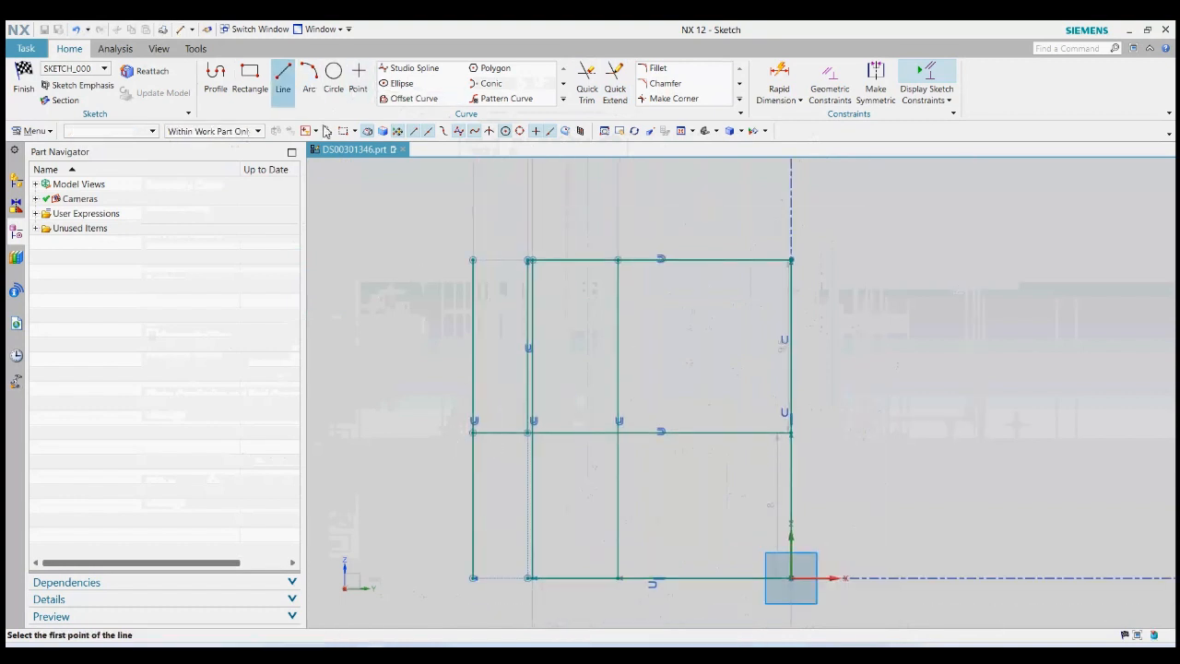
left_click(473, 431)
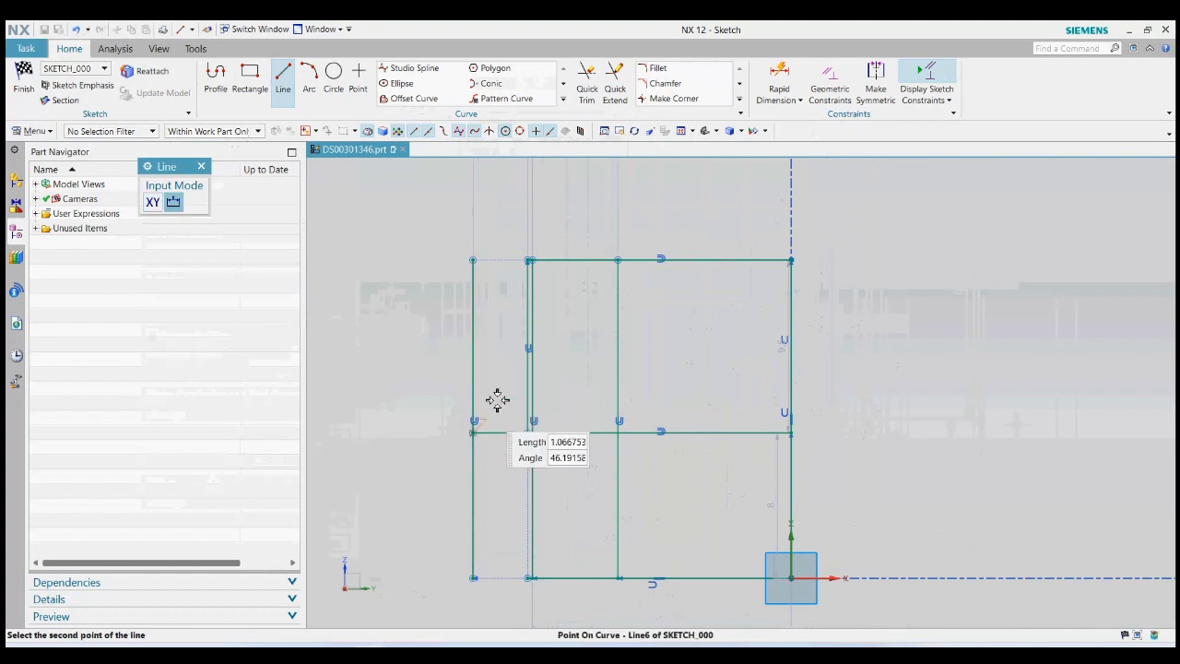
left_click(528, 261)
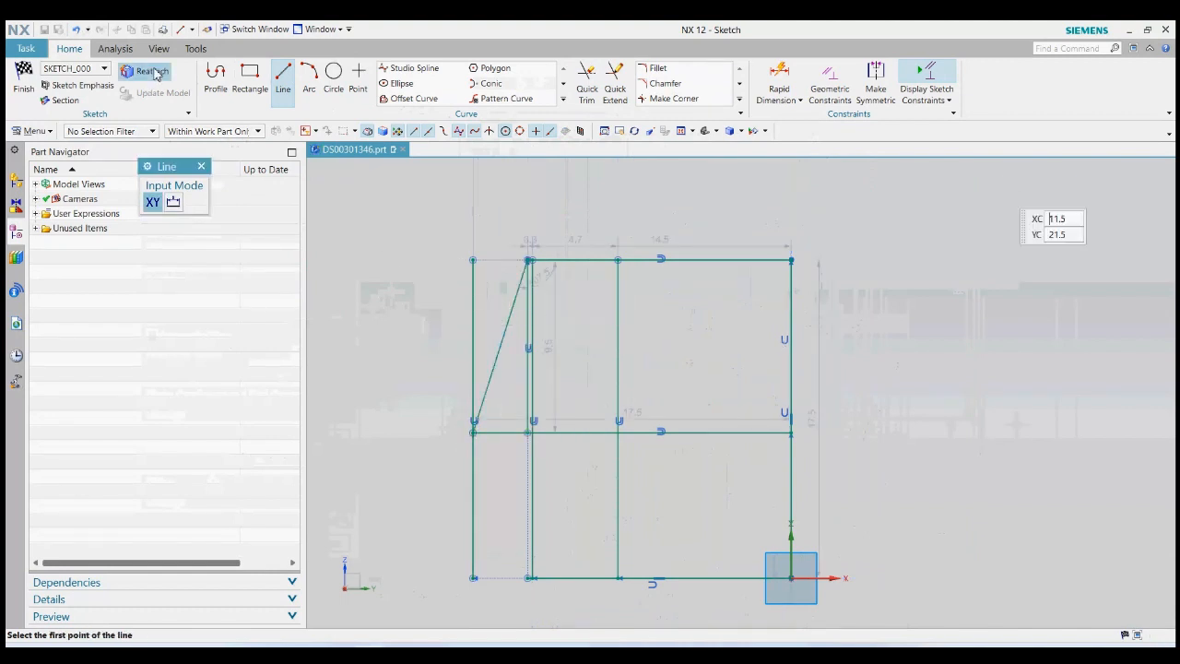
left_click(201, 166)
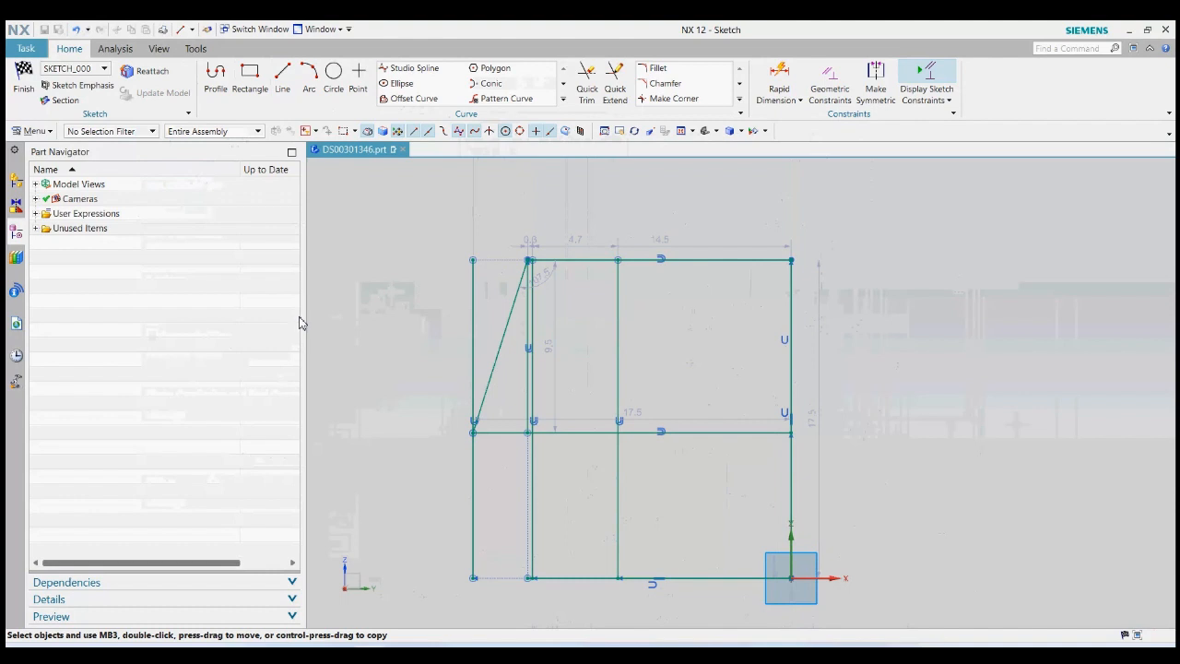
scroll(489, 430, "down", 2)
scroll(495, 426, "up", 3)
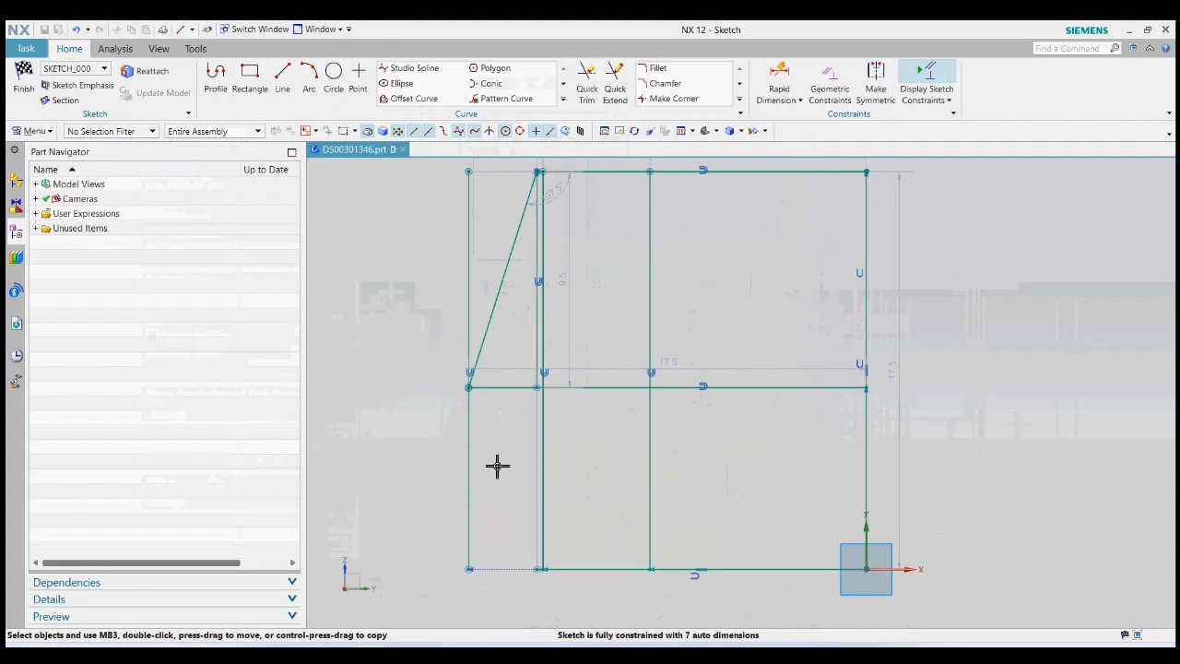
scroll(523, 447, "down", 1)
scroll(544, 408, "up", 1)
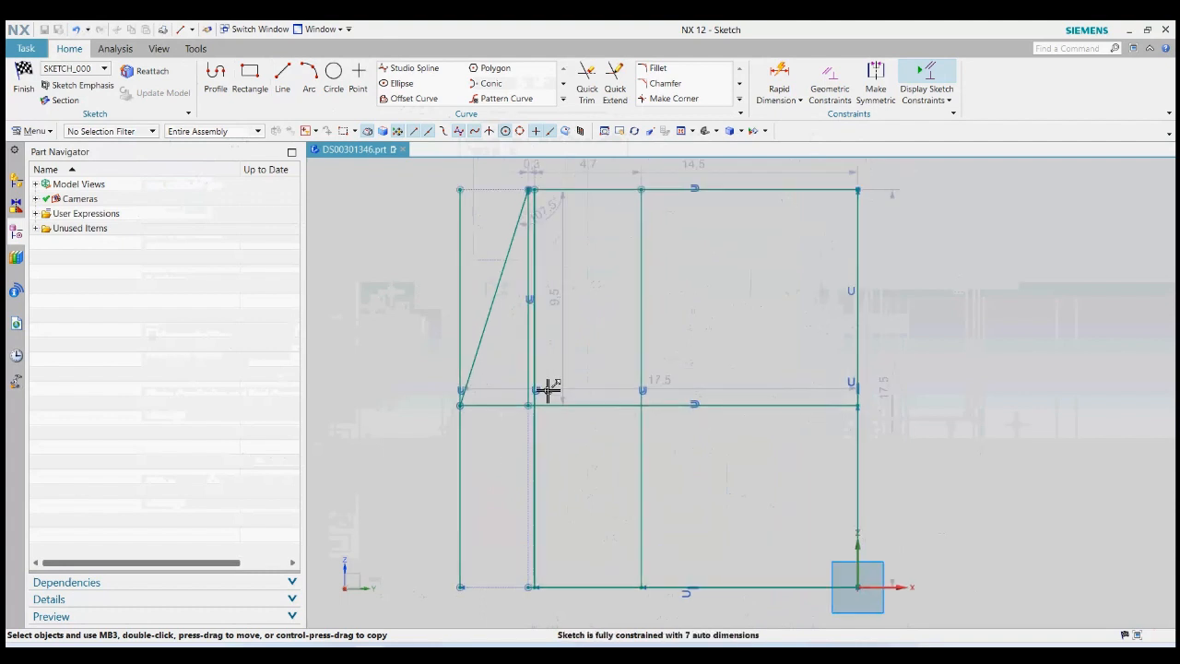
left_click(656, 69)
scroll(457, 397, "up", 4)
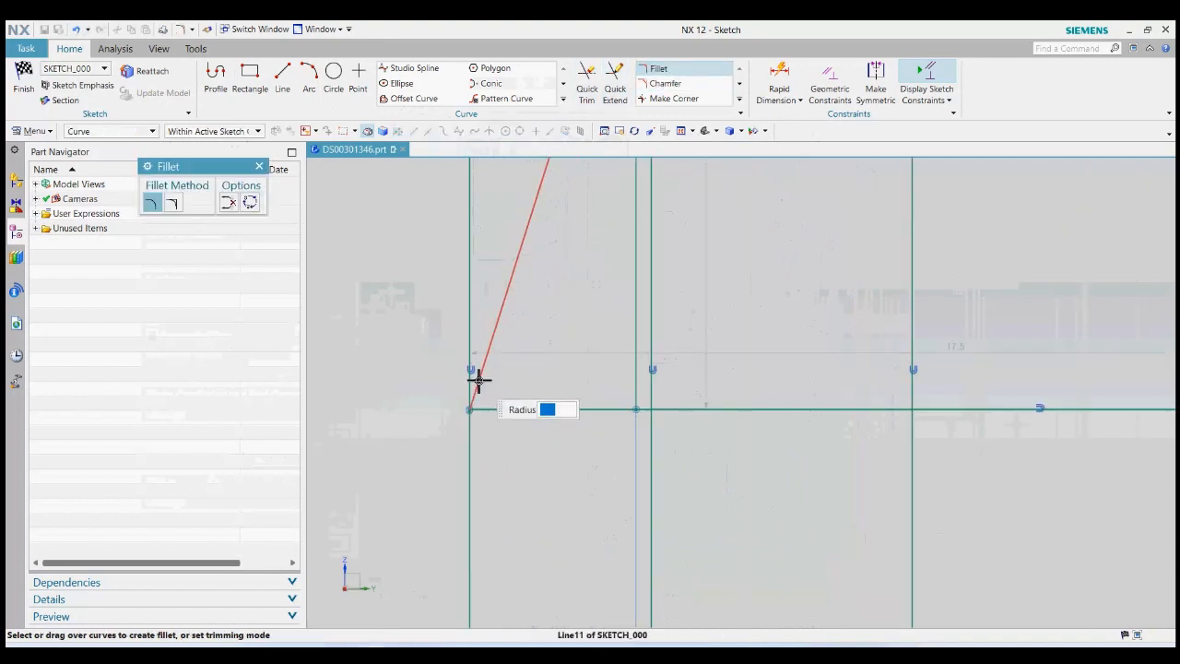
left_click(479, 381)
left_click(485, 409)
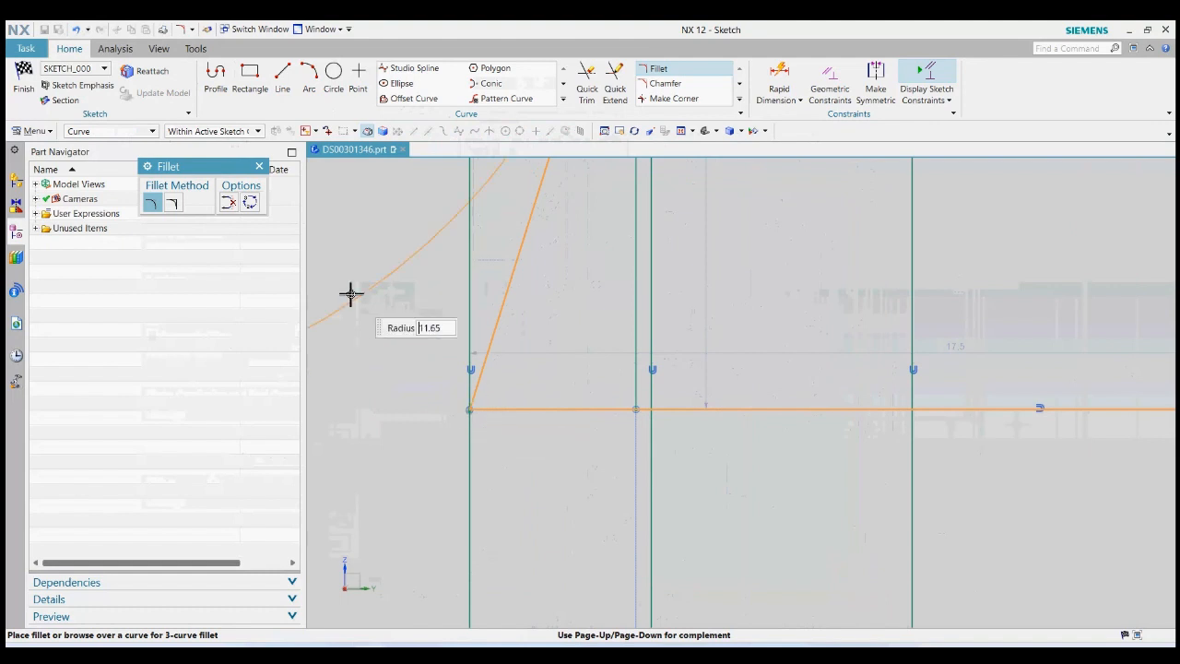
left_click(259, 166)
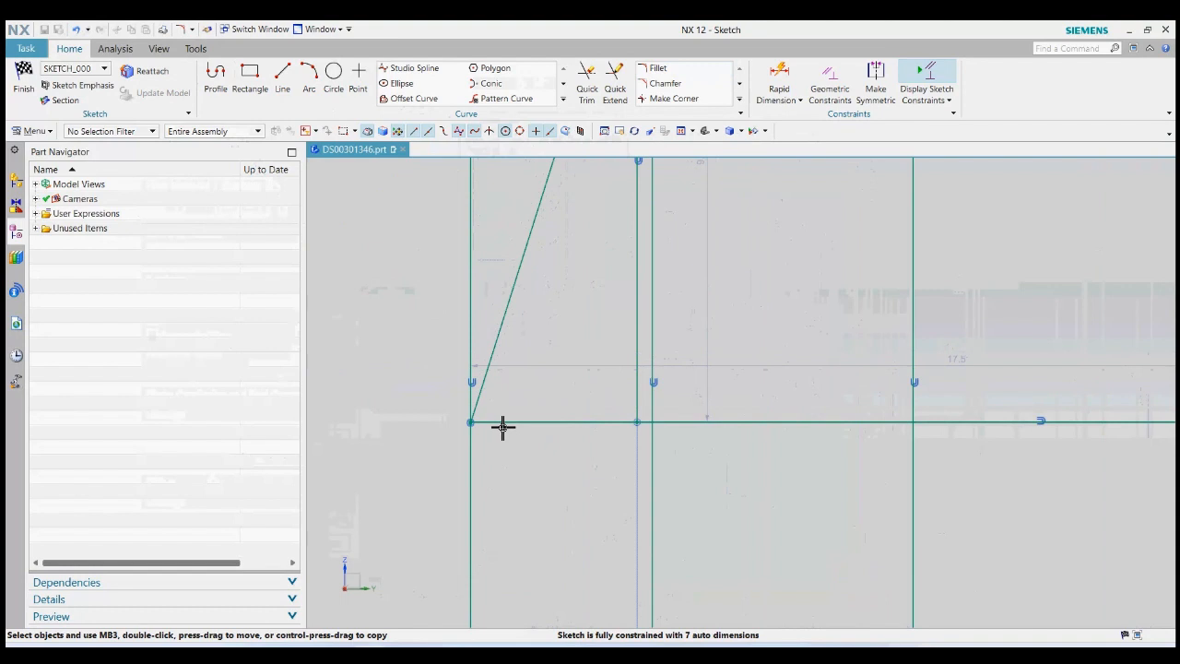
scroll(632, 429, "up", 2)
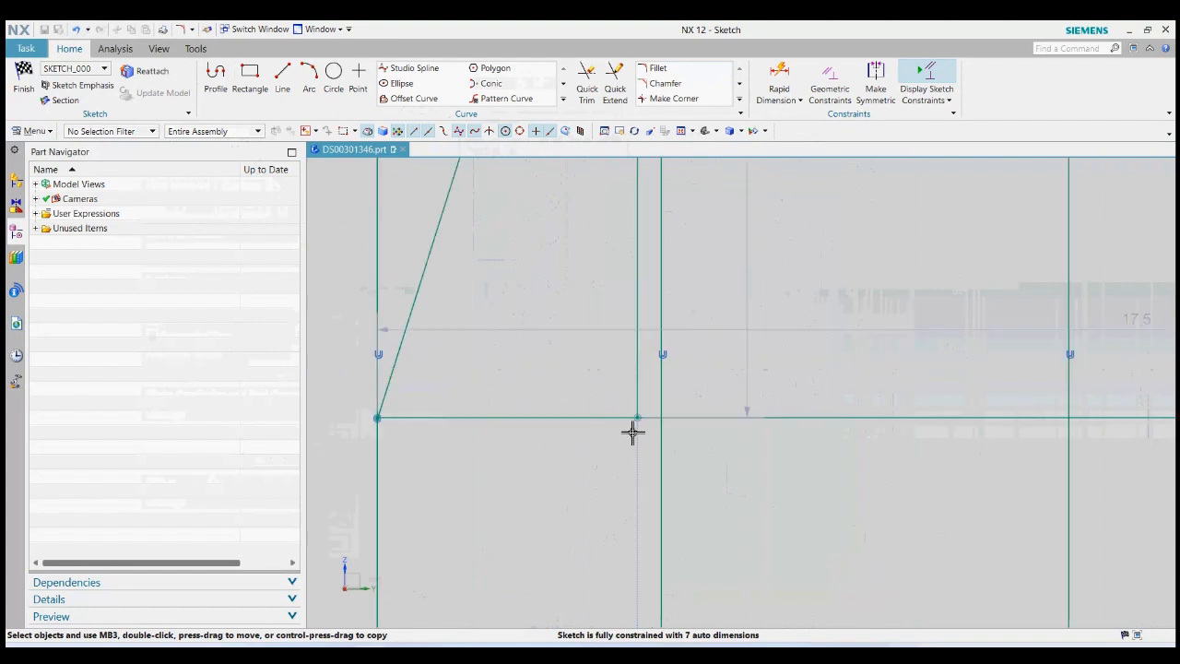
Fillet the middle horizontal line and the neighbouring vertical line running down from it with a 1 mm radius.
scroll(568, 397, "down", 3)
left_click(658, 70)
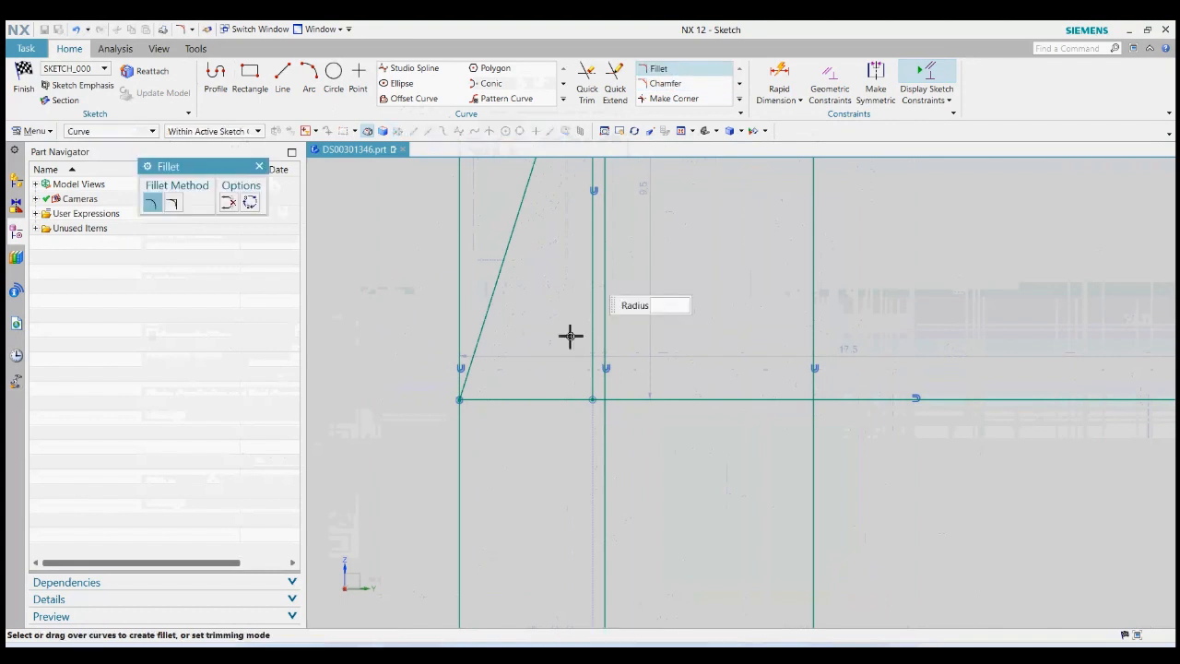
left_click(605, 423)
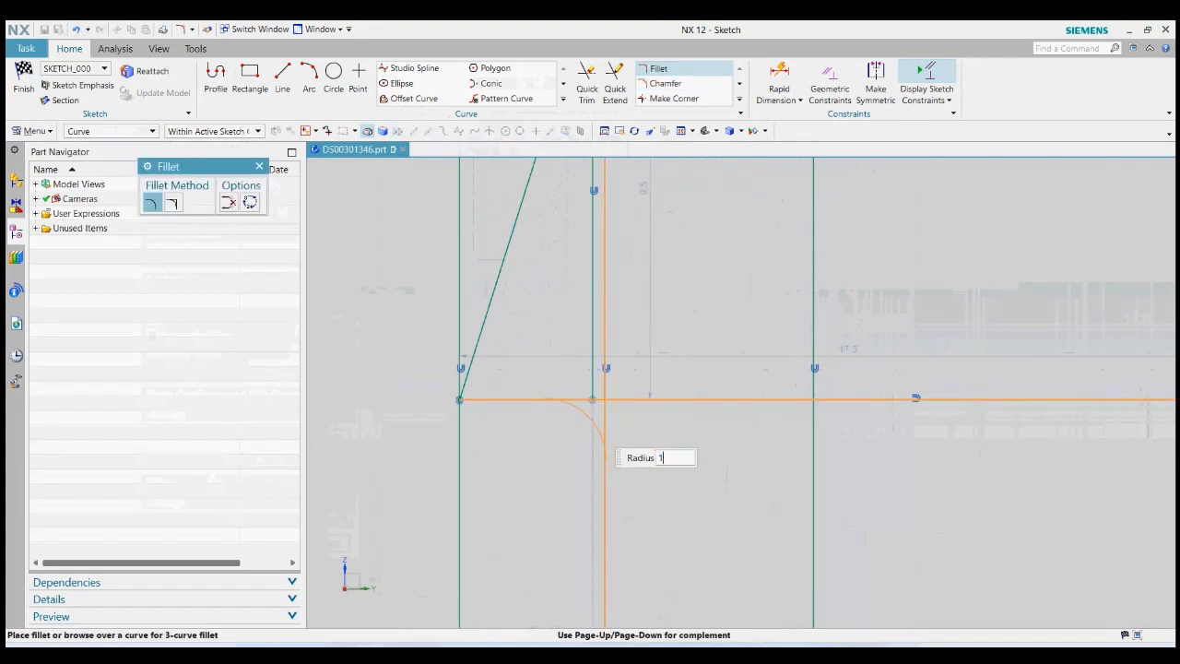
left_click(600, 429)
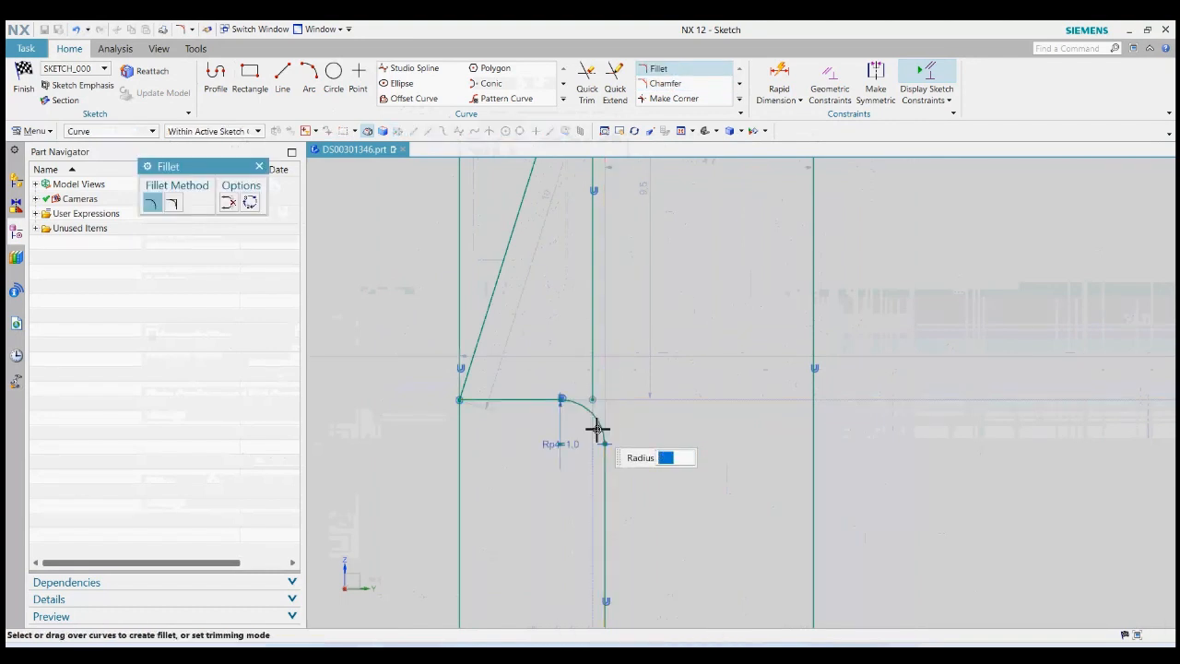
left_click(260, 166)
Trim away the vertical line segment that stands on the middle horizontal line beside the new fillet.
left_click(586, 83)
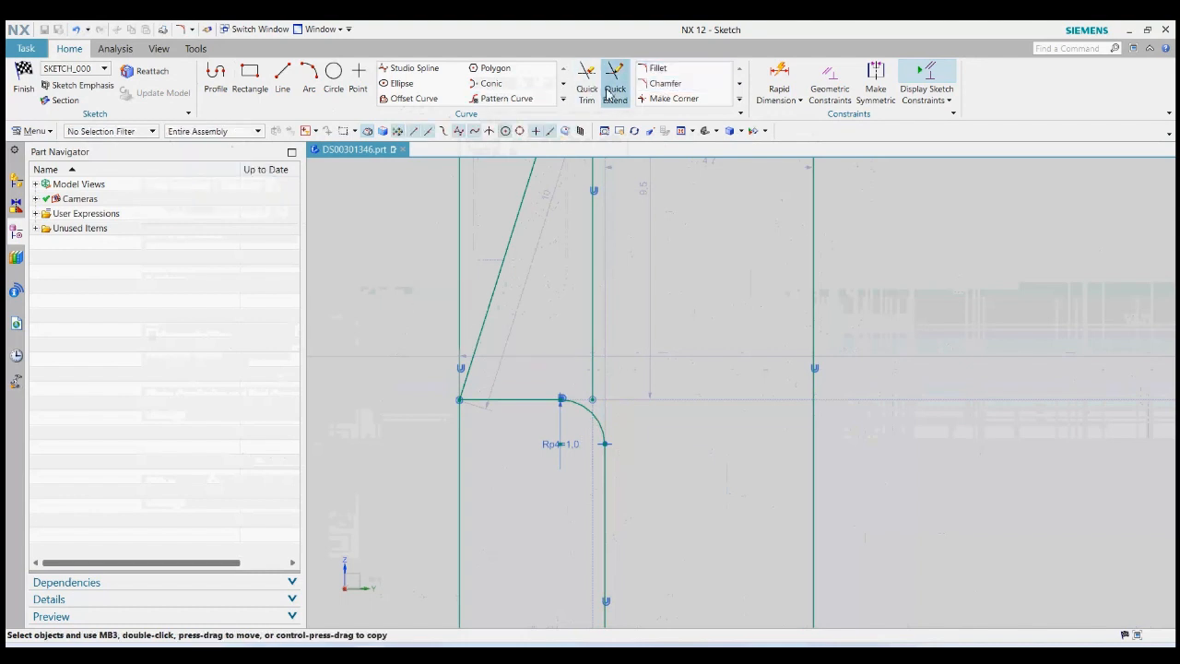
left_click(595, 336)
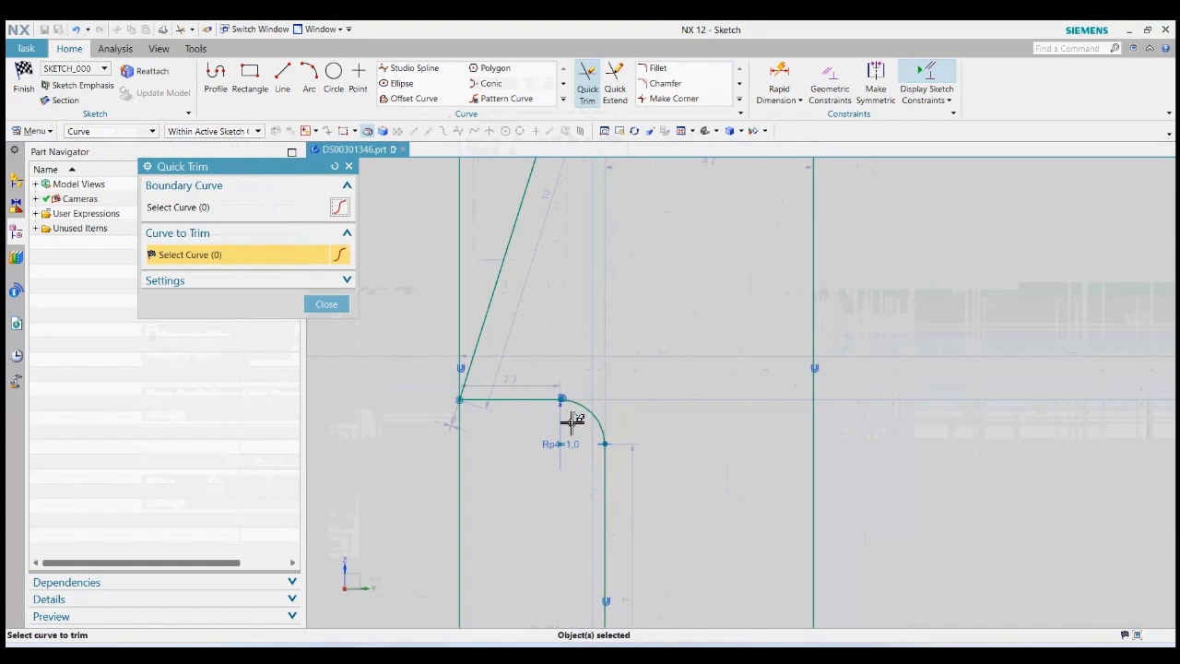
left_click(327, 305)
scroll(502, 410, "down", 3)
scroll(506, 429, "up", 3)
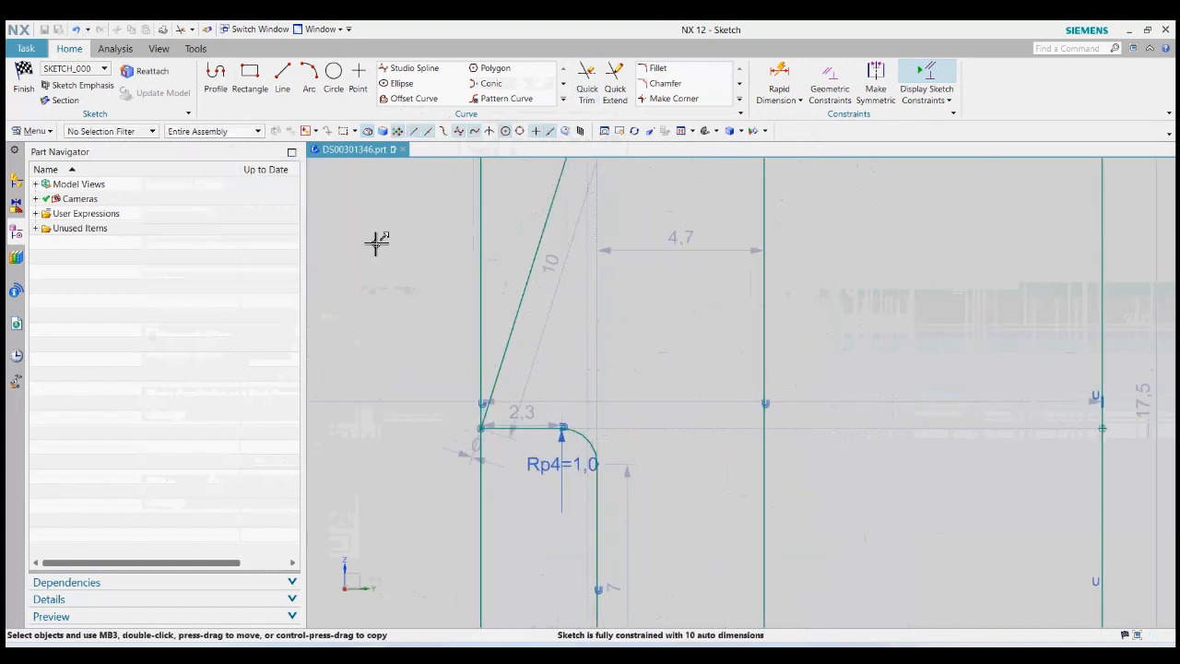
left_click(312, 78)
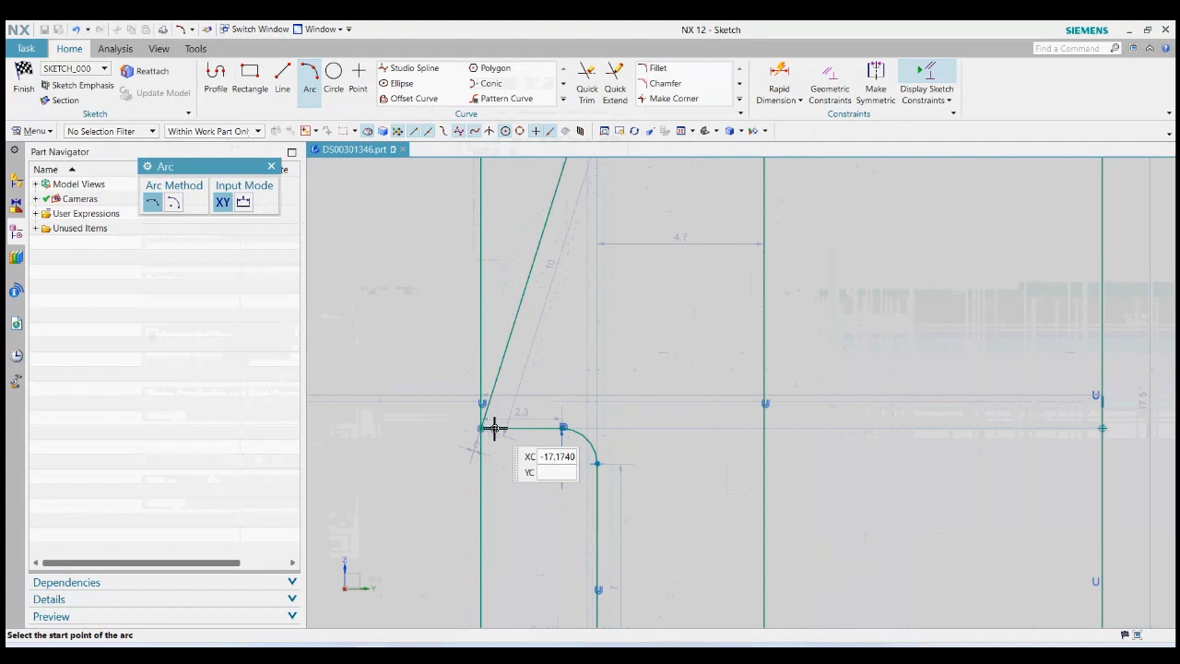
scroll(494, 428, "up", 3)
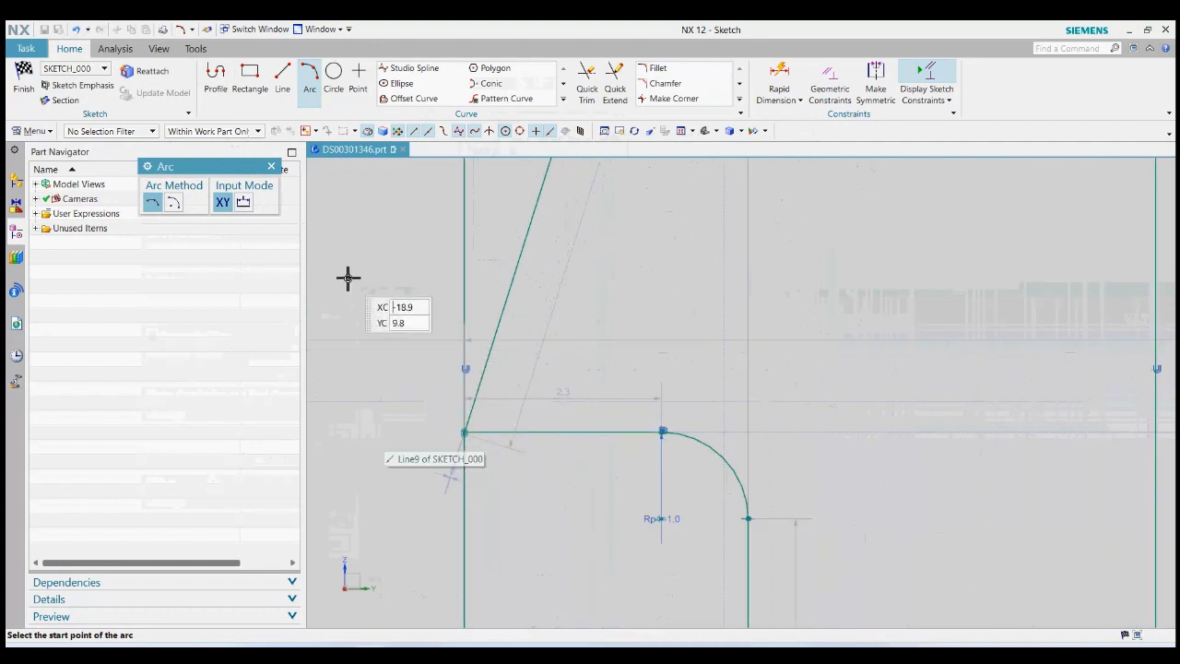
left_click(271, 166)
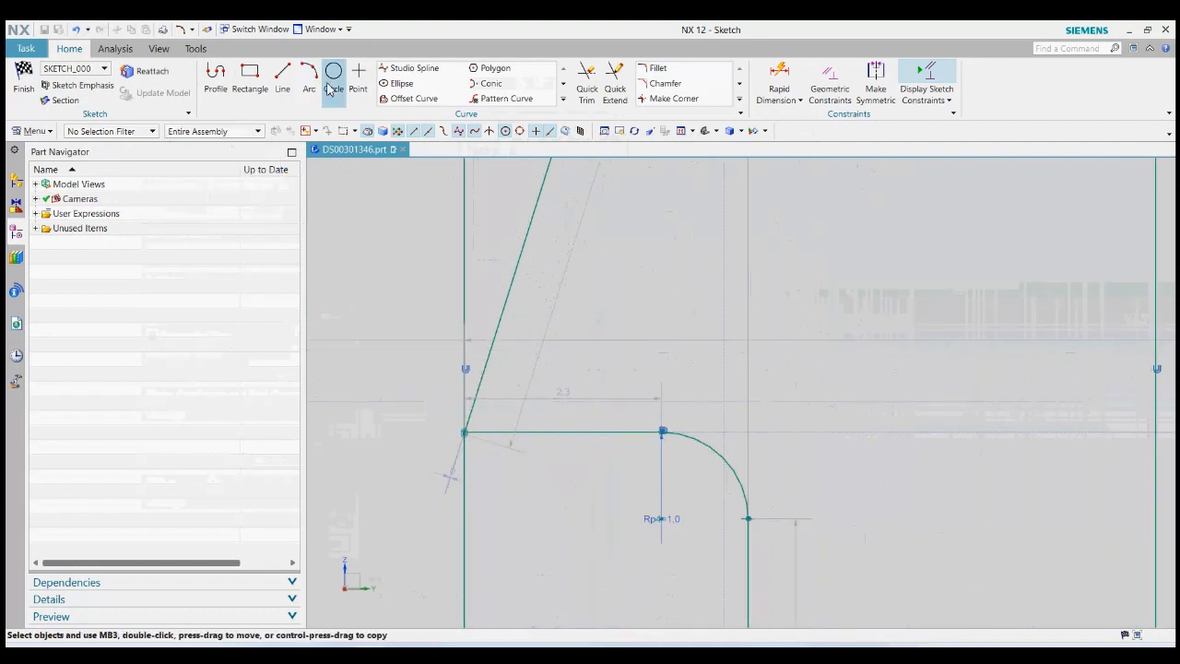
Draw a circle of diameter 2 mm centred on the lower end of the slanted line at the outermost vertical.
left_click(334, 73)
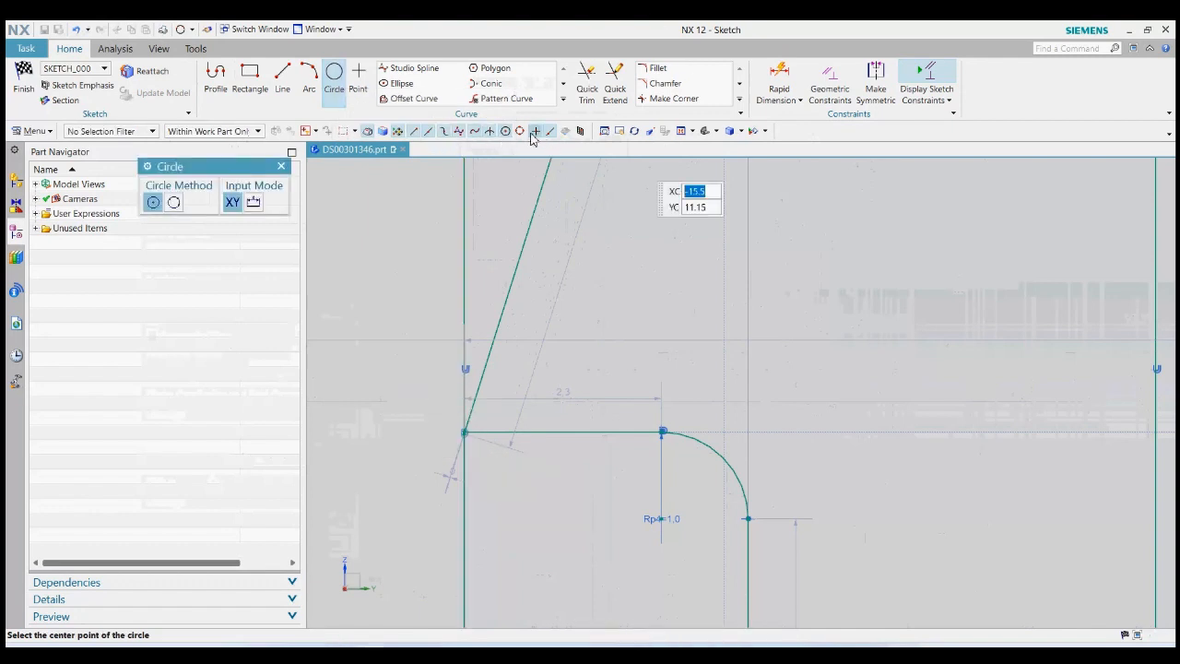
scroll(470, 440, "up", 5)
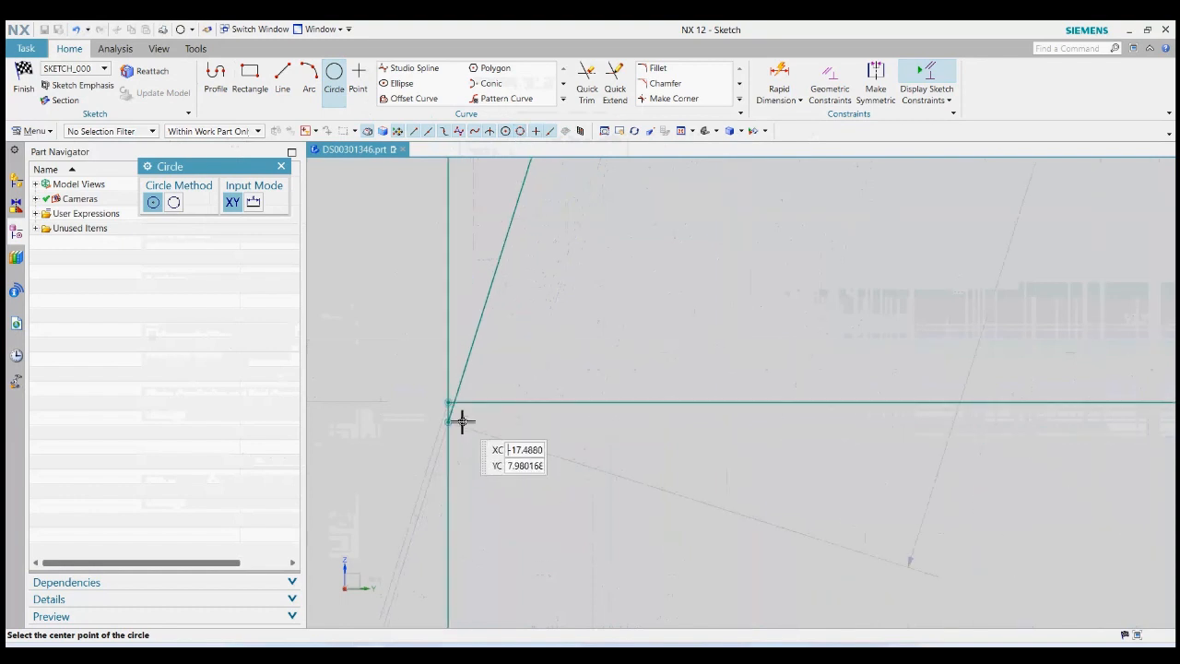
left_click(448, 415)
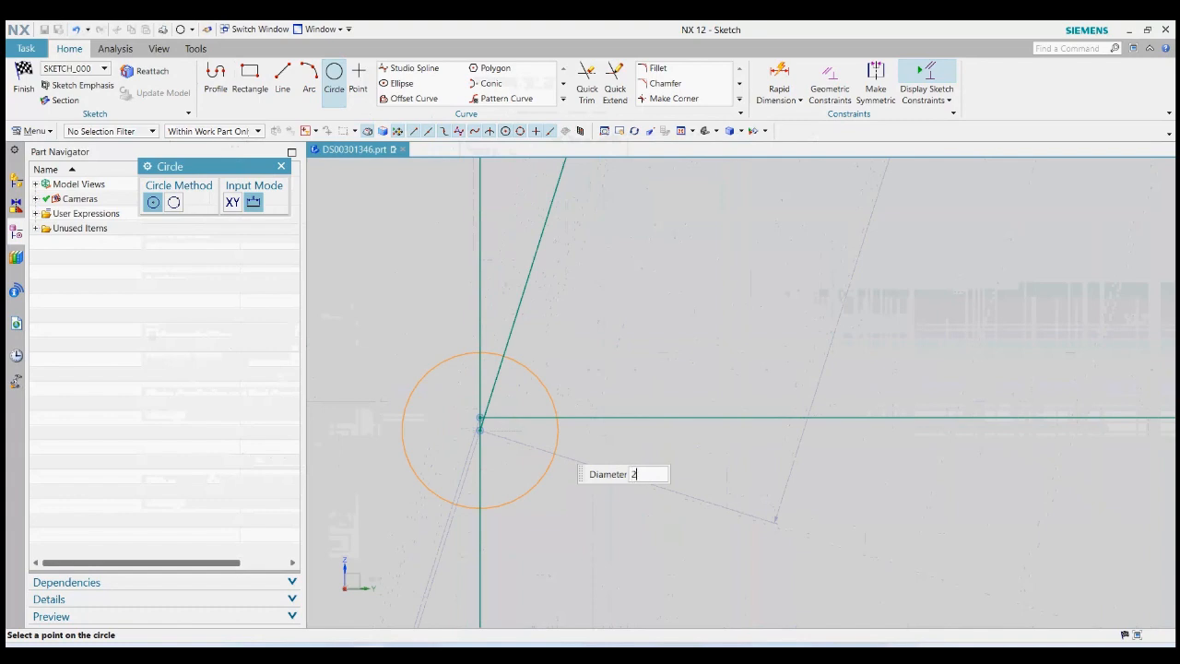
key("Return")
scroll(643, 427, "down", 5)
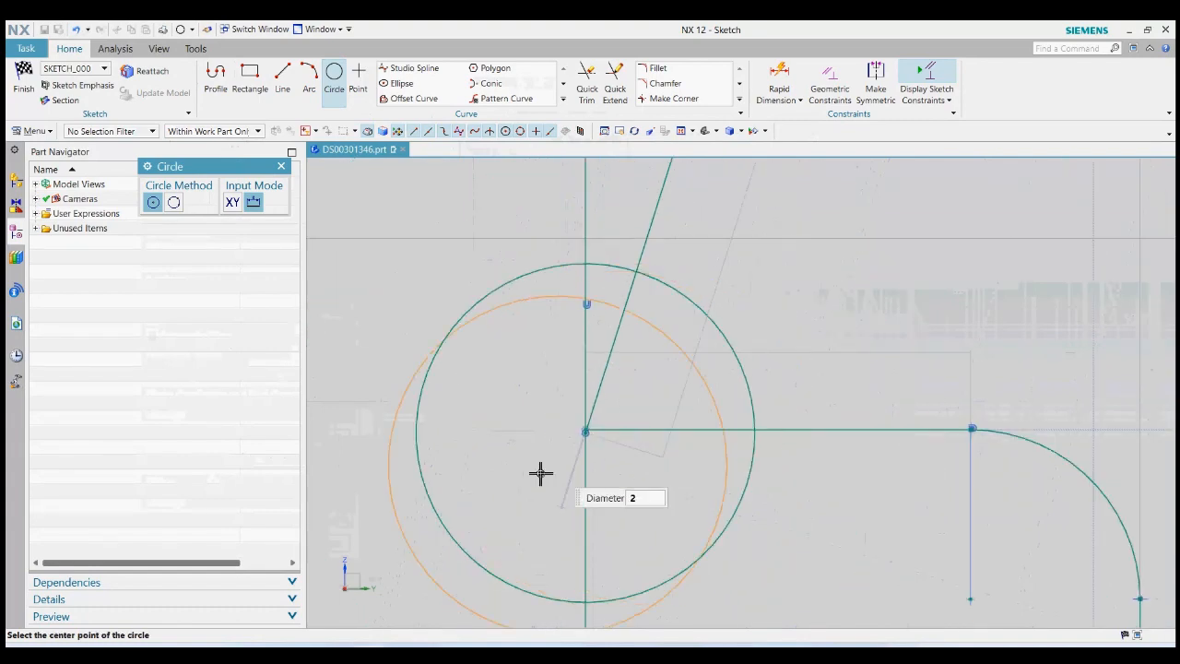
left_click(281, 166)
scroll(583, 429, "down", 3)
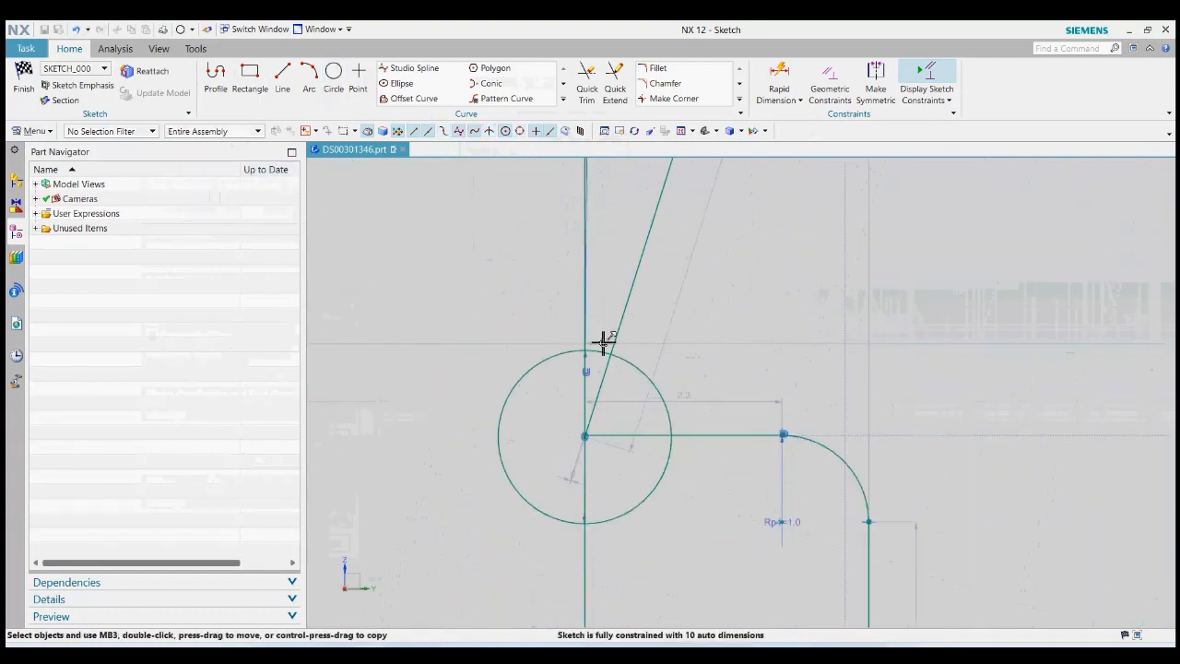
Move the 2 mm circle 1 mm horizontally towards the sketch axis with Move Curve, using Distance motion.
left_click(739, 112)
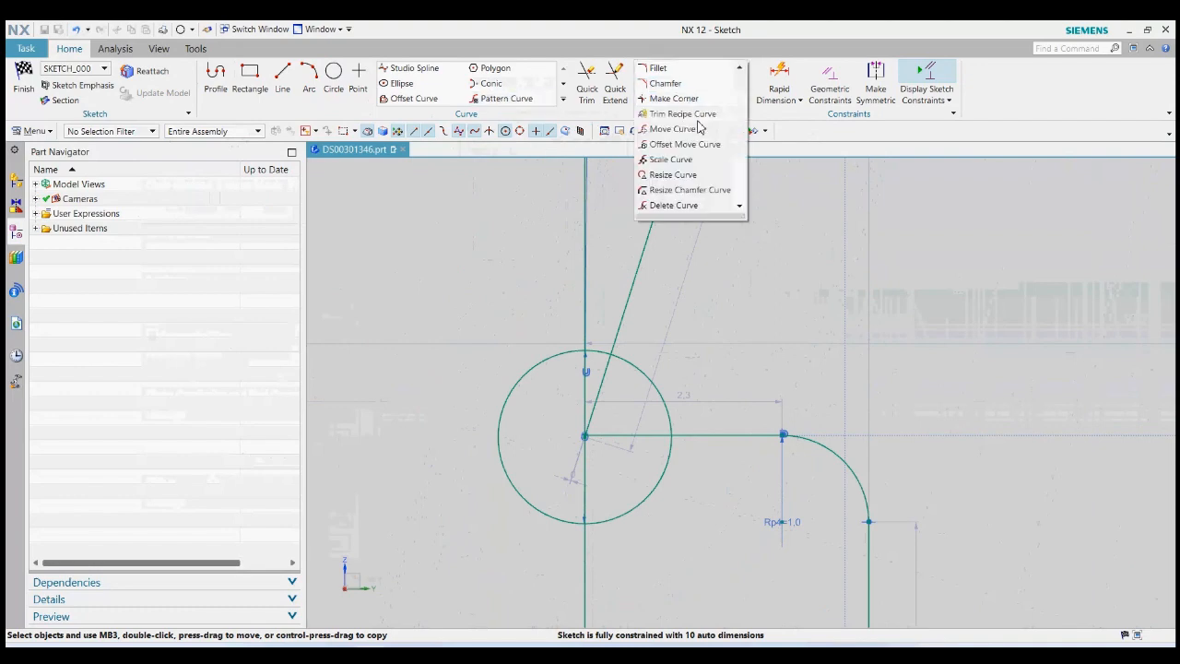
left_click(677, 130)
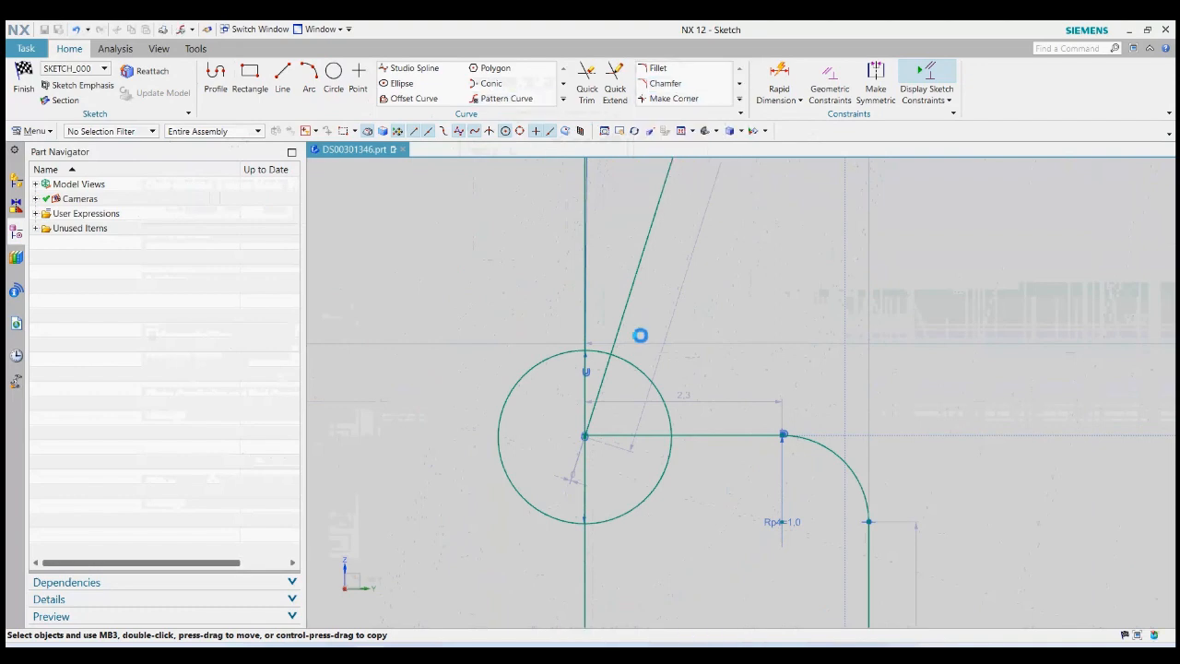
left_click(631, 386)
left_click(297, 427)
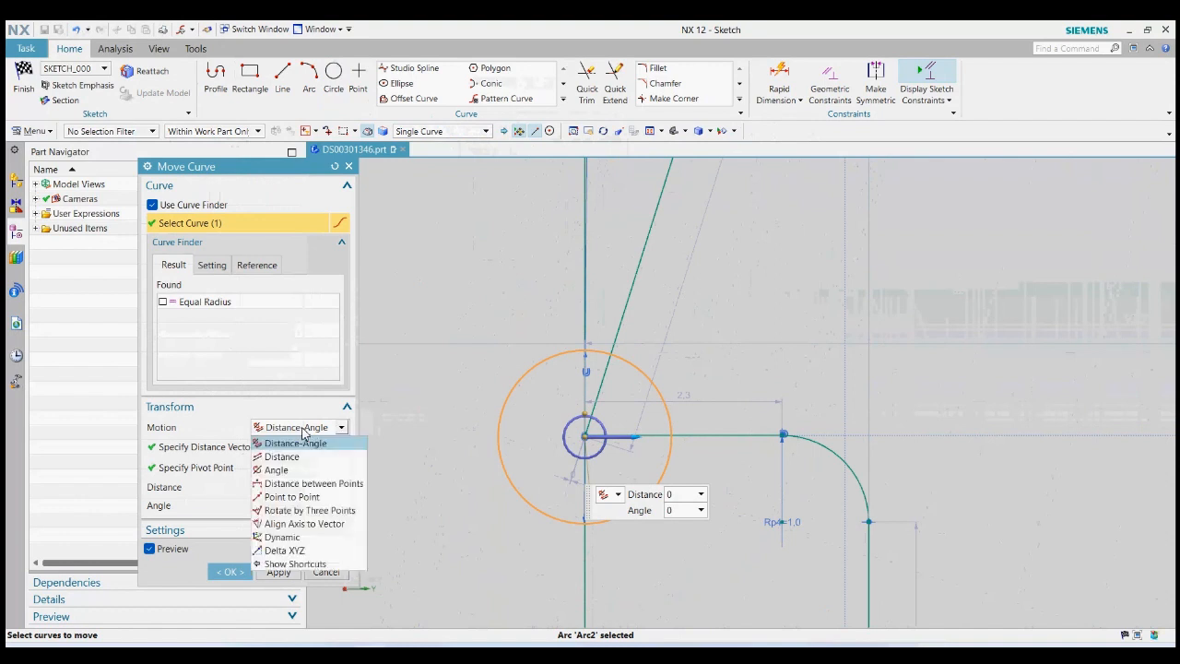
left_click(300, 441)
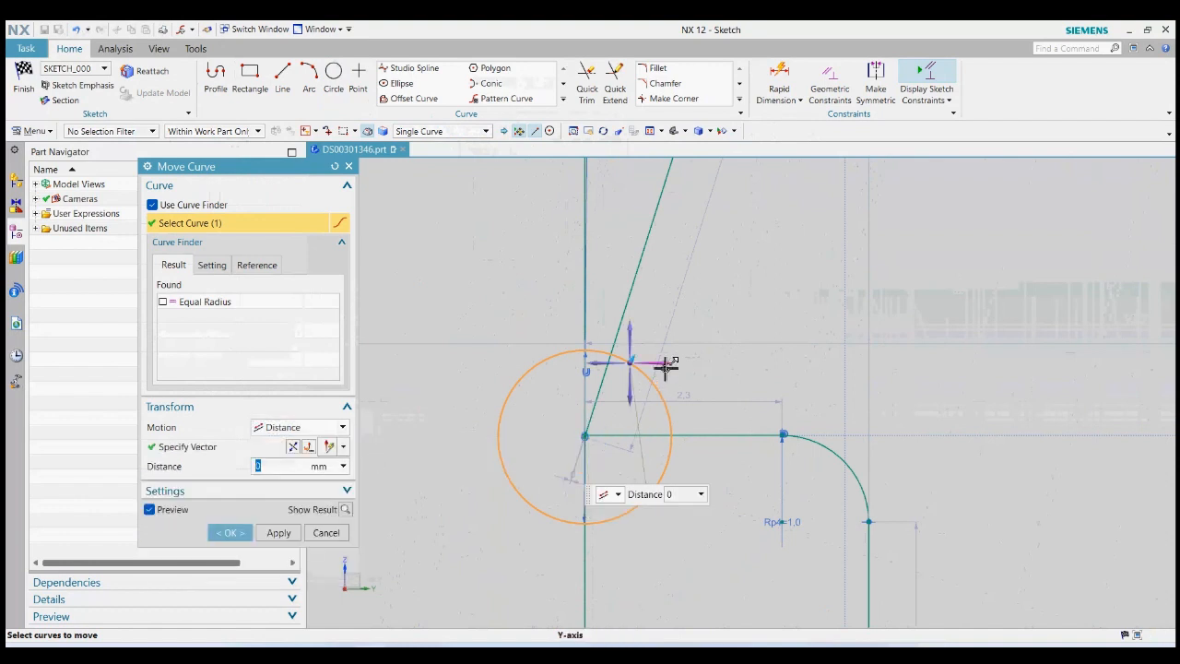
type("1")
key("Return")
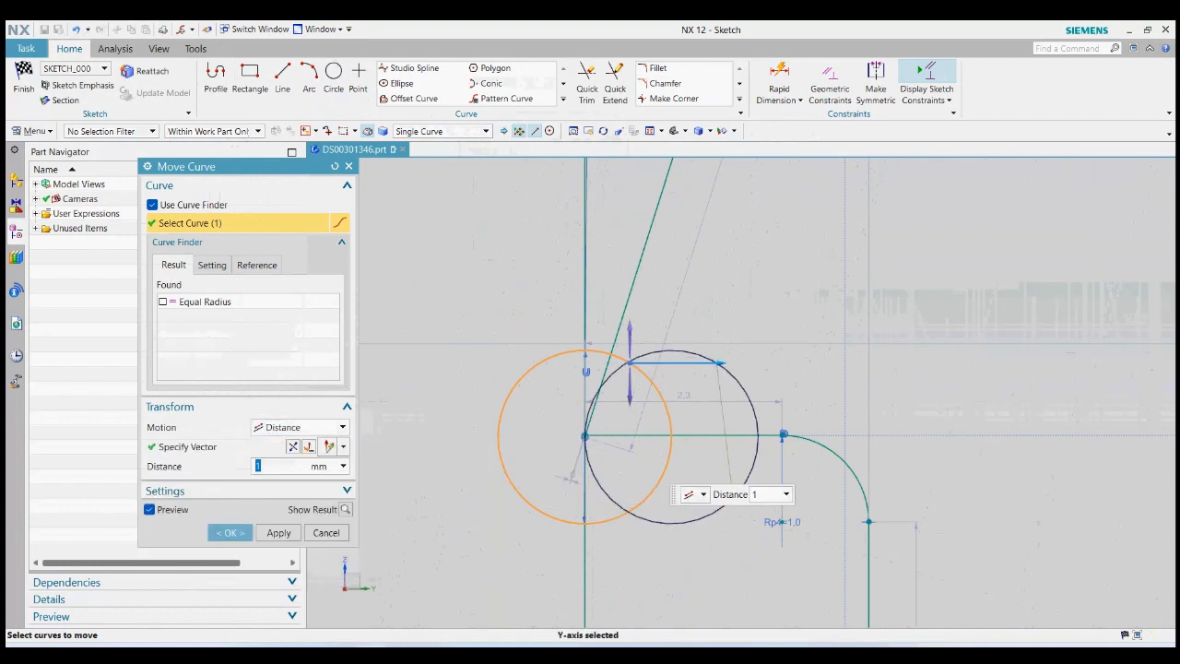
left_click(278, 531)
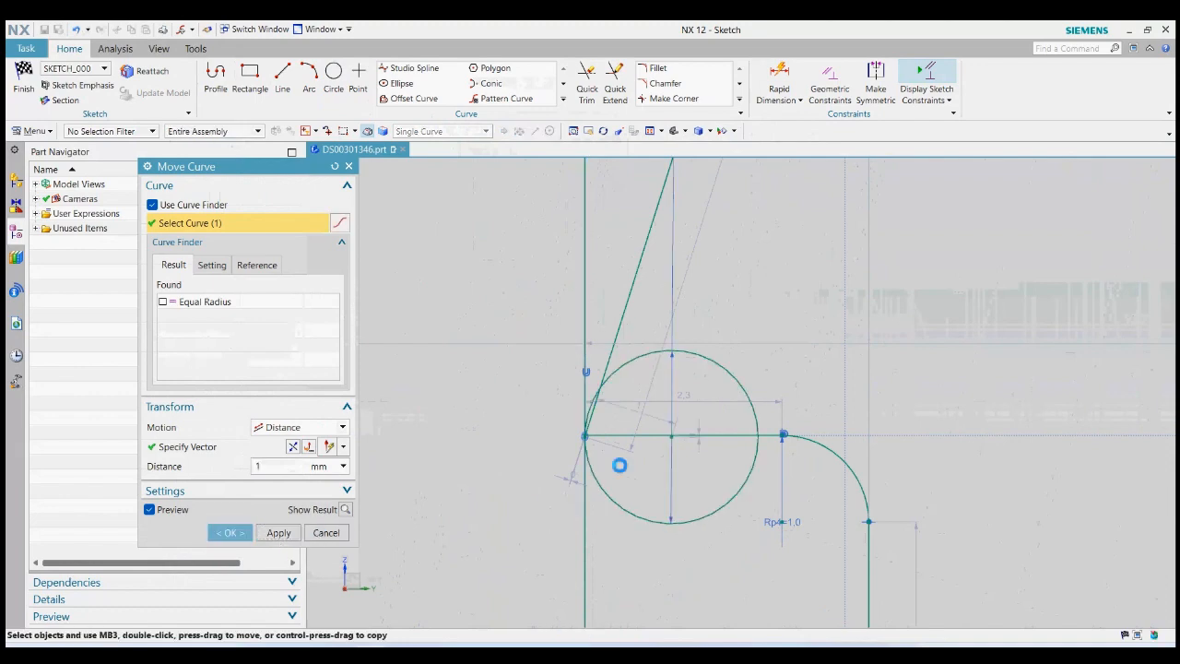
Move the circle 1 mm upwards along the Z-axis.
left_click(712, 359)
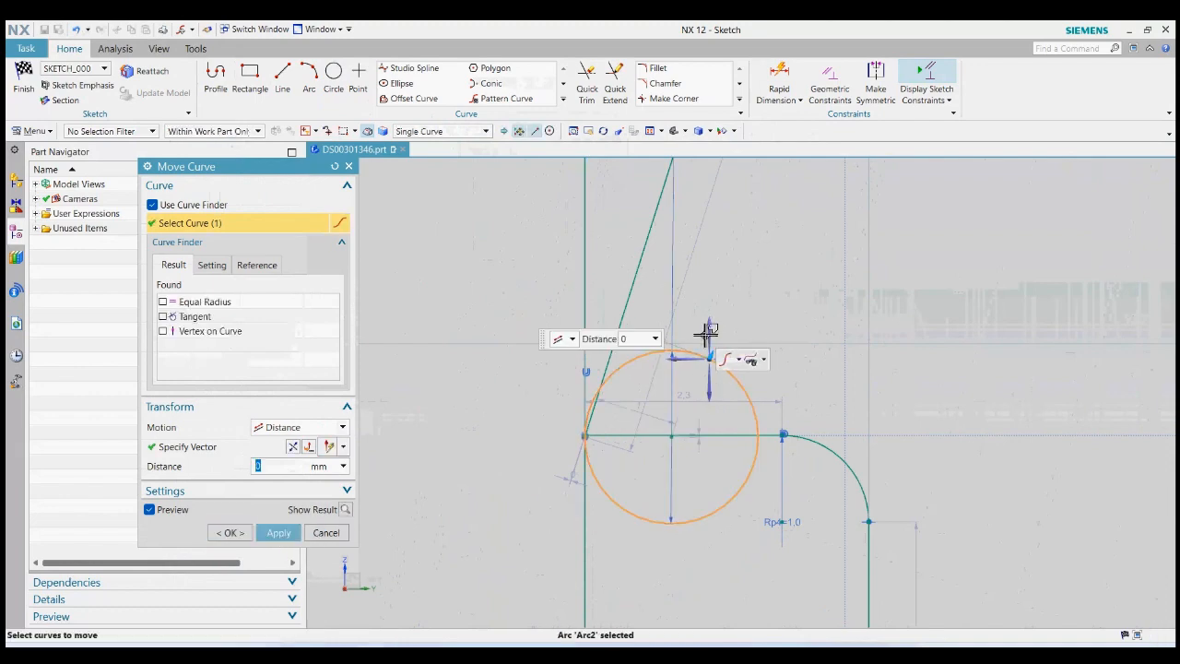
type("1")
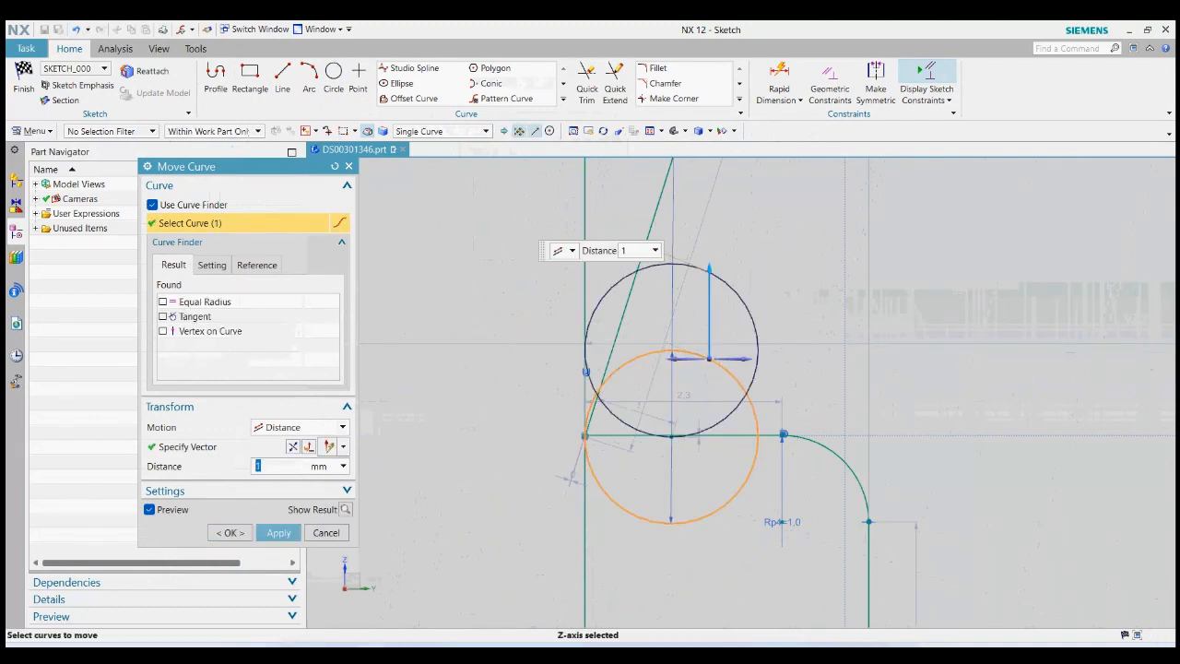
left_click(226, 533)
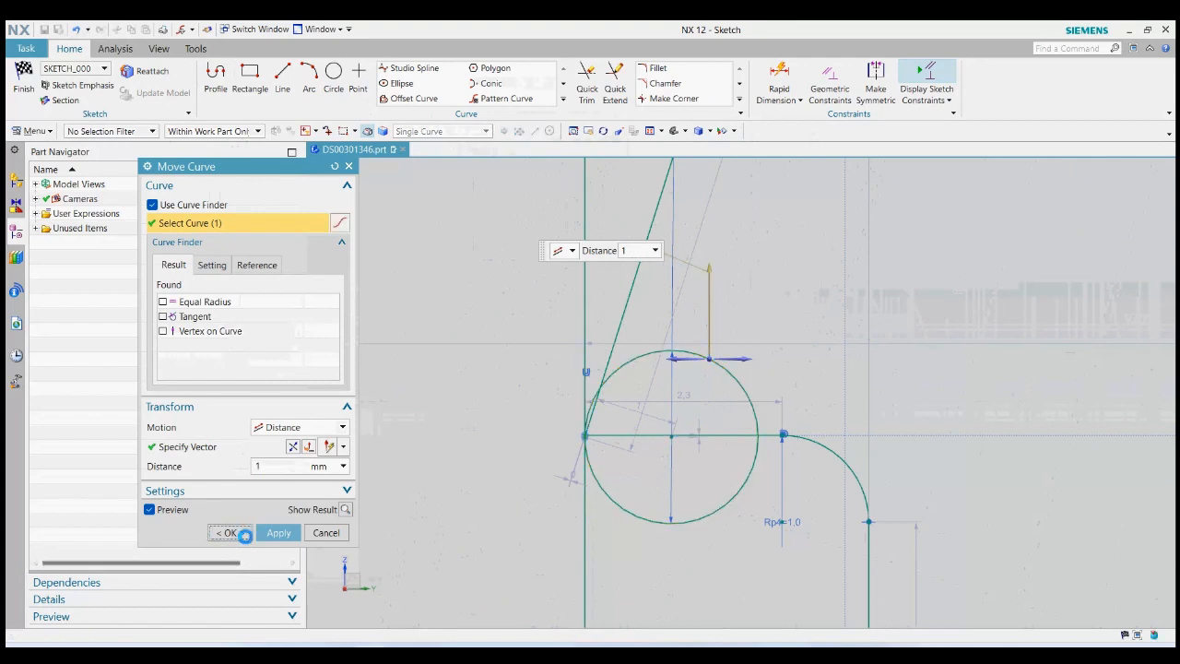
scroll(479, 469, "down", 2)
Trim the circle's sliver below the middle horizontal line and its inner side up to the slanted line.
left_click(587, 78)
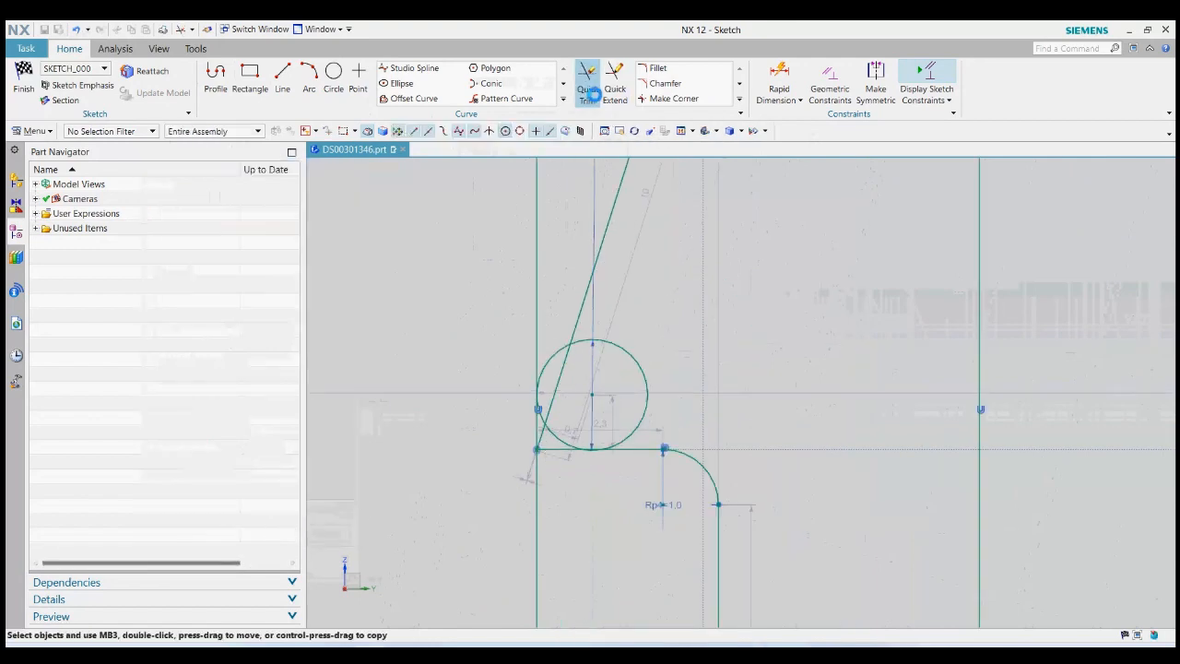
scroll(539, 451, "up", 4)
scroll(677, 463, "up", 3)
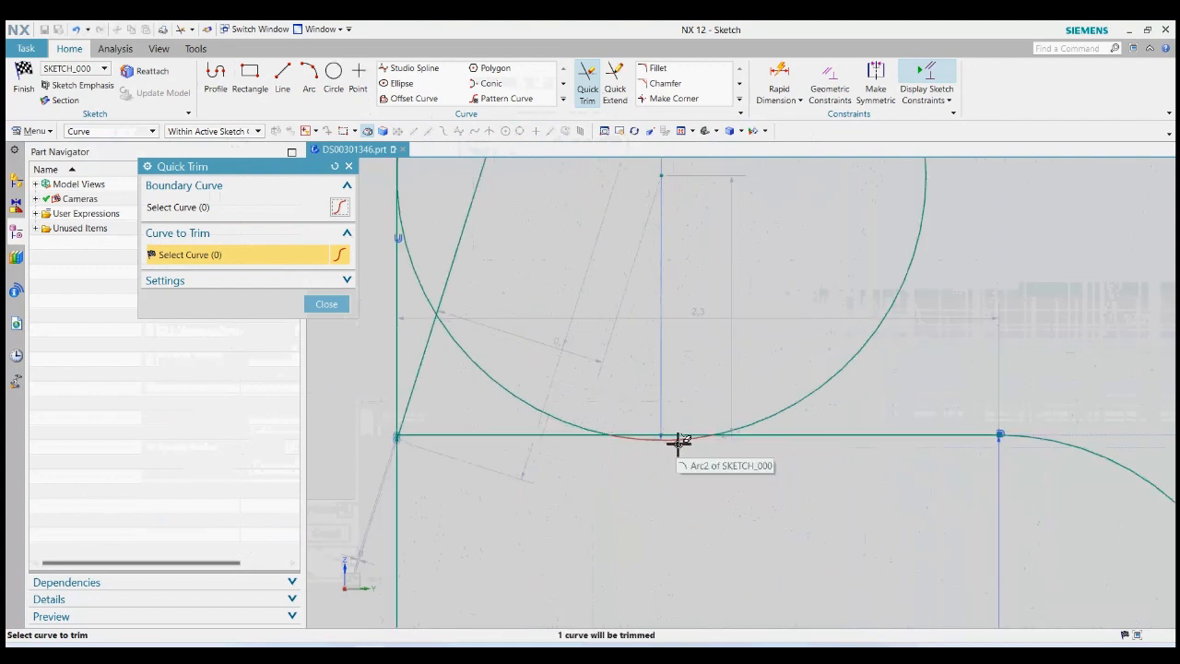
left_click(678, 442)
left_click(744, 425)
scroll(688, 469, "down", 2)
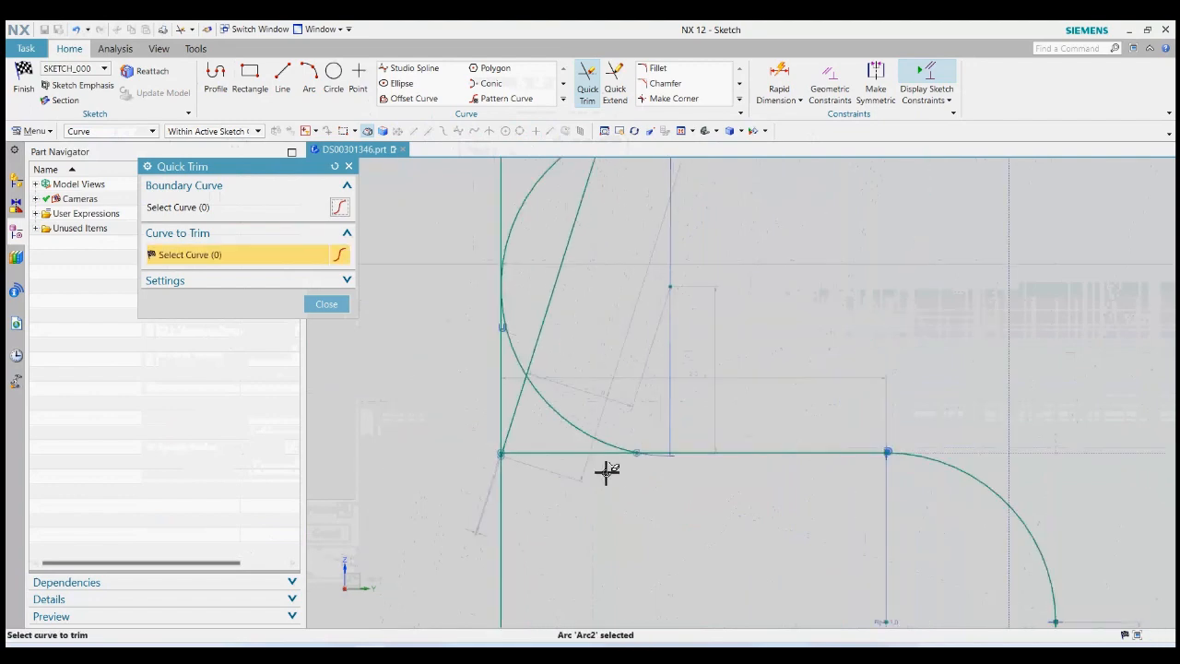
Trim the vertical, horizontal and slanted line remnants at the outer corner back to the circle's arc.
left_click(595, 452)
left_click(582, 356)
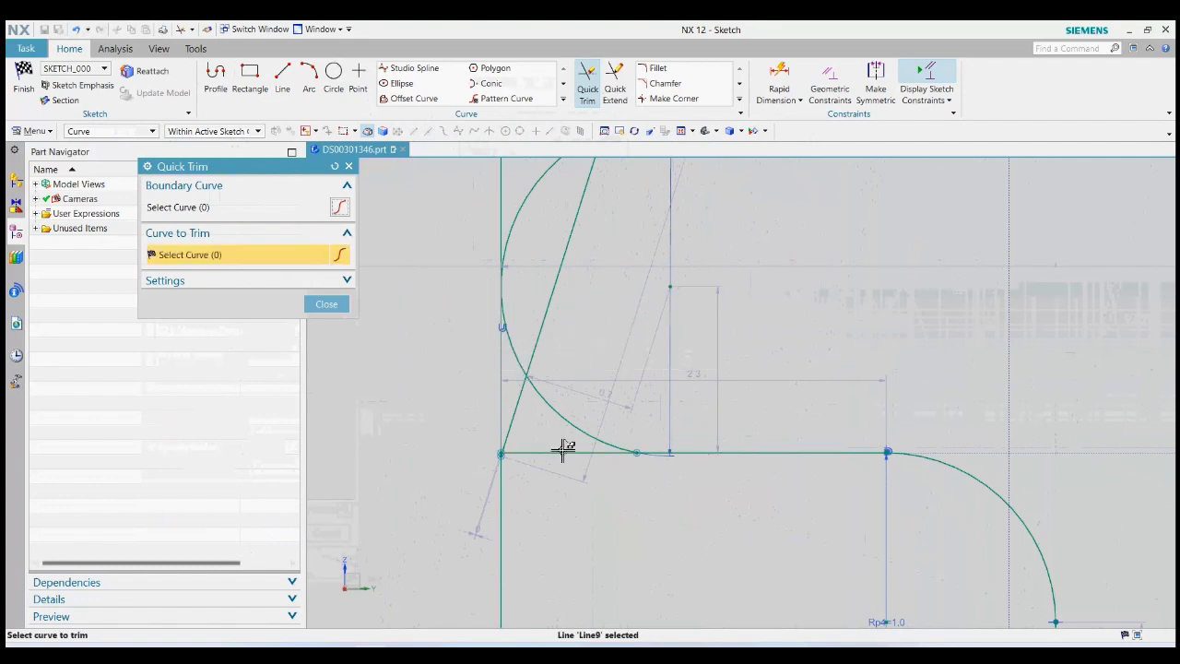
scroll(503, 450, "up", 4)
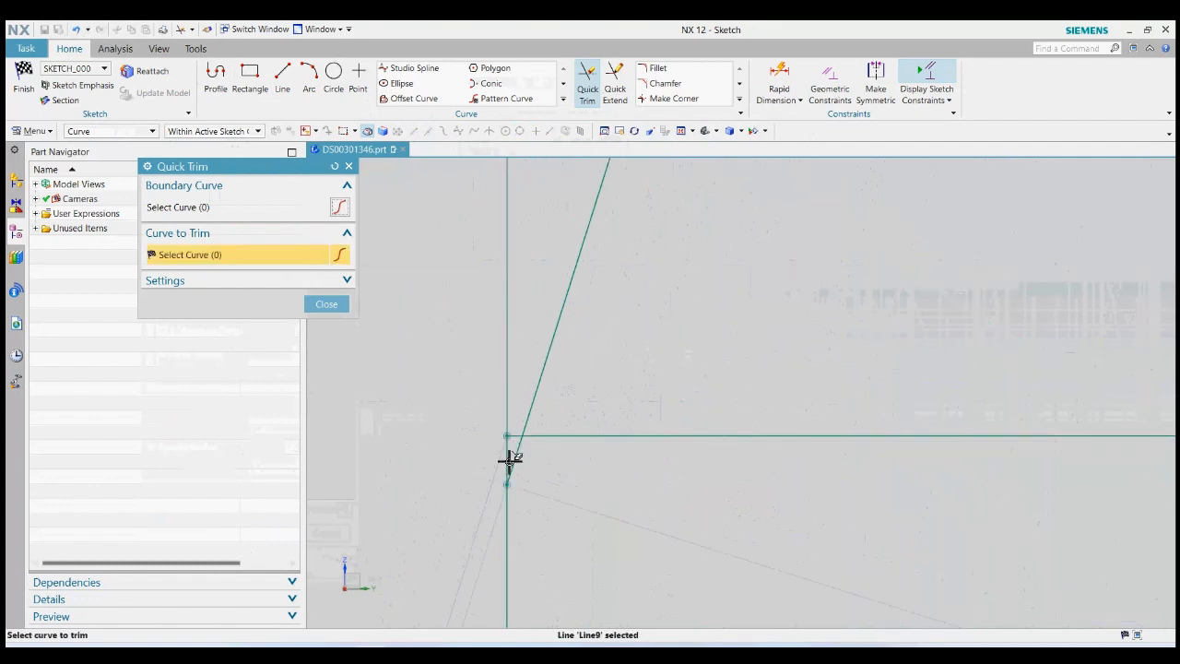
left_click(506, 501)
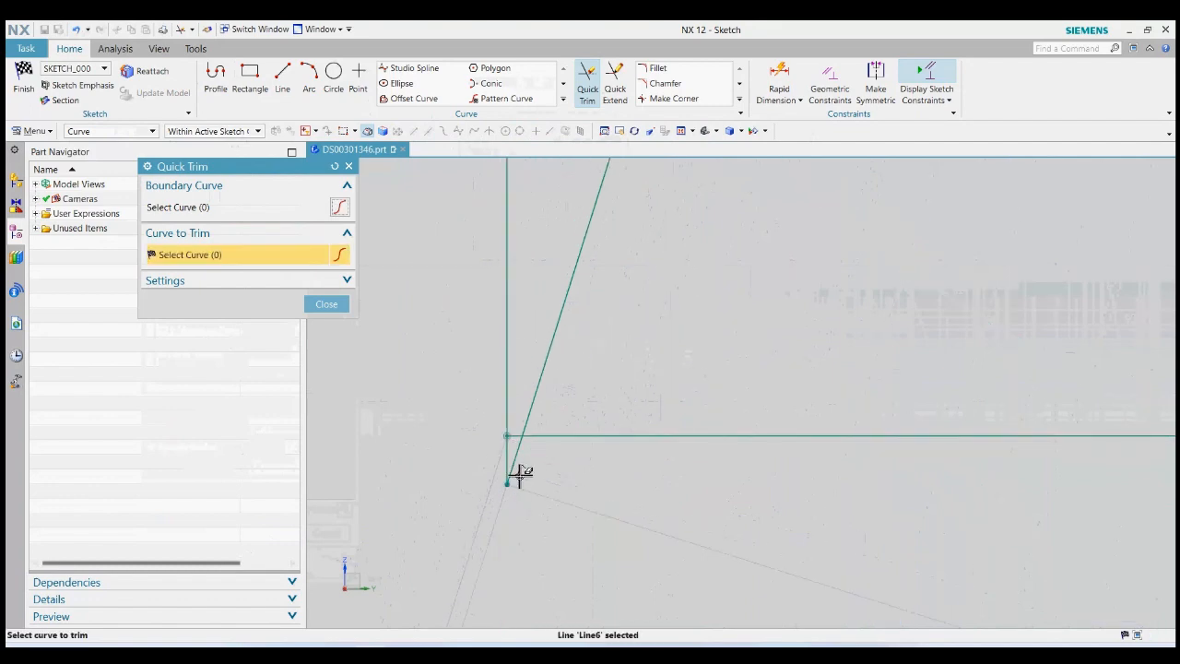
left_click(519, 463)
left_click(507, 467)
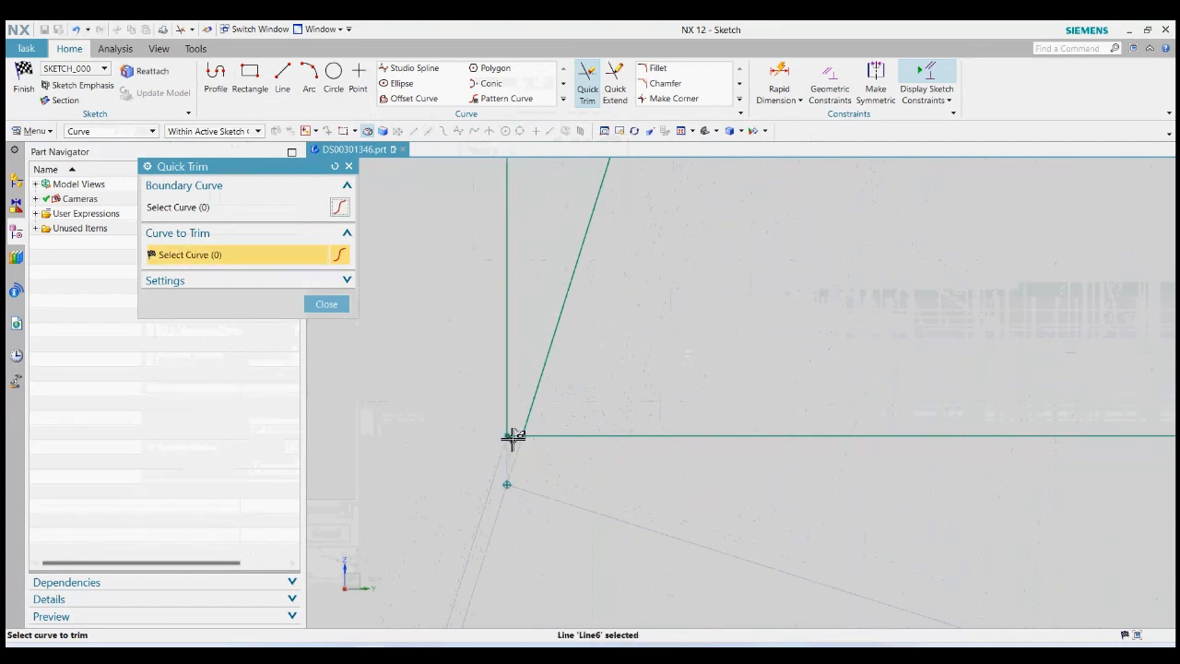
left_click(533, 436)
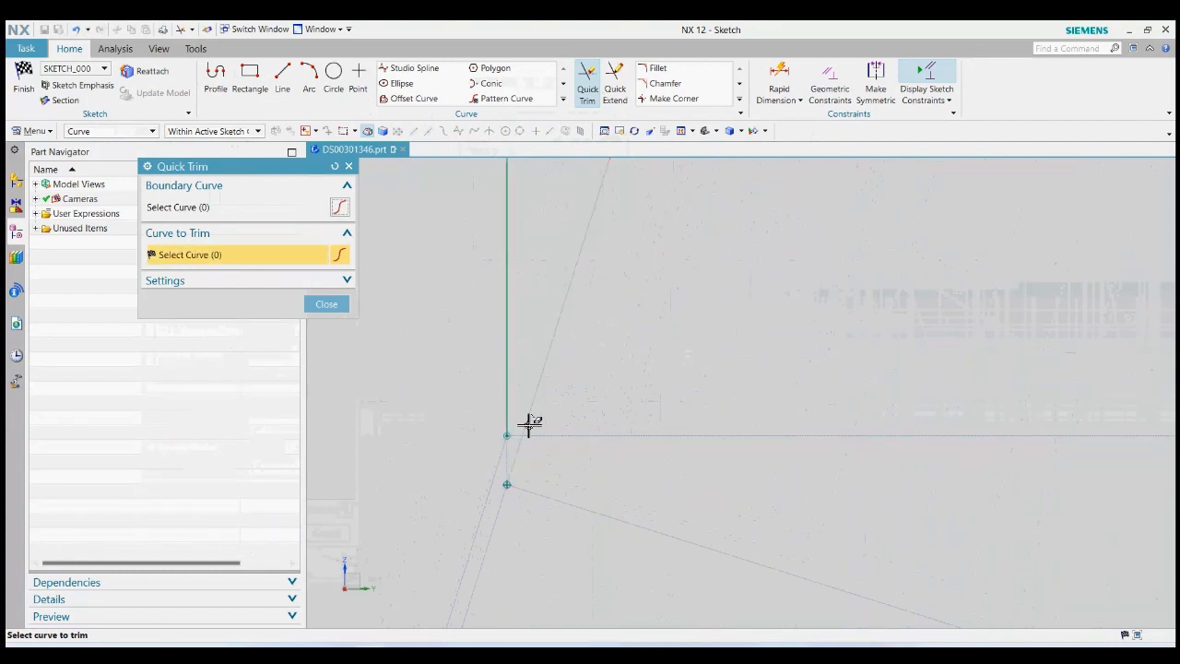
scroll(543, 485, "down", 5)
left_click(531, 424)
scroll(523, 498, "down", 5)
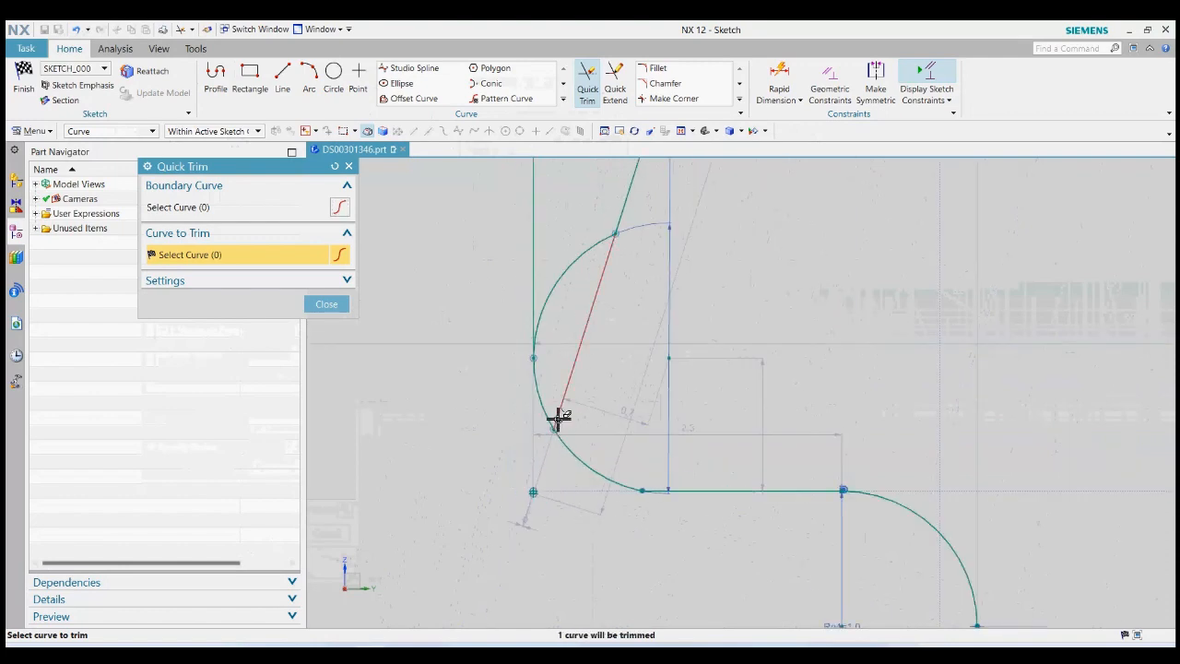
Trim away the rest of the slanted line and the arc above the outermost vertical's tangent point, leaving only the rounded corner.
left_click(559, 418)
scroll(566, 415, "down", 3)
scroll(570, 339, "up", 3)
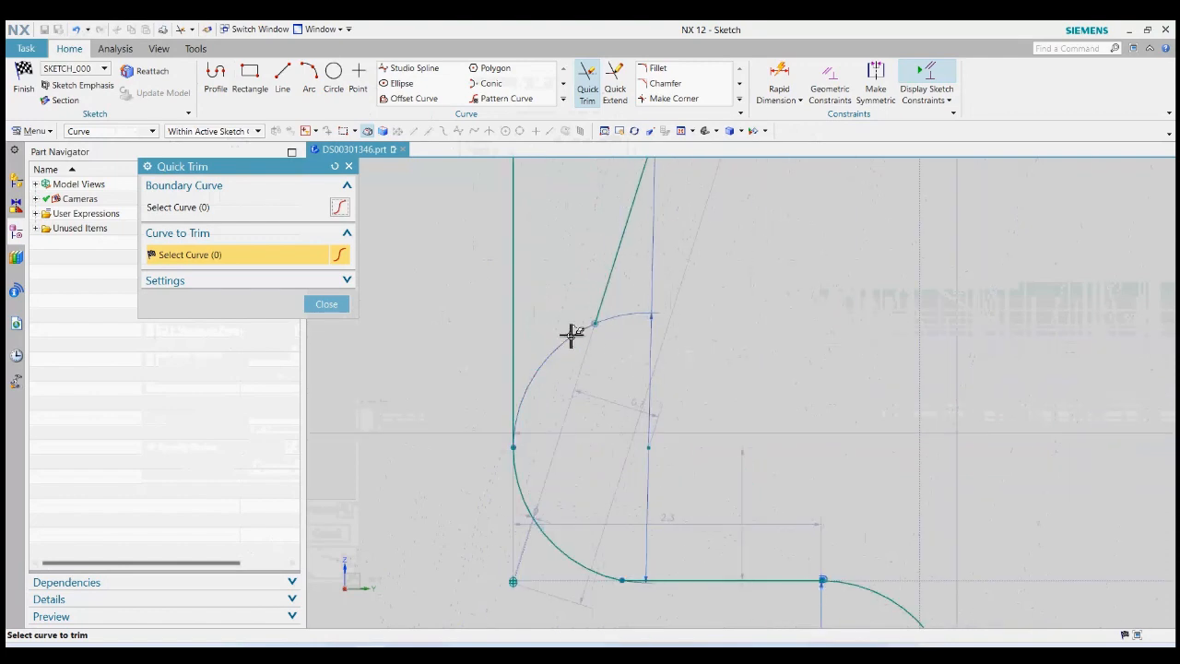
left_click(601, 309)
scroll(501, 452, "down", 5)
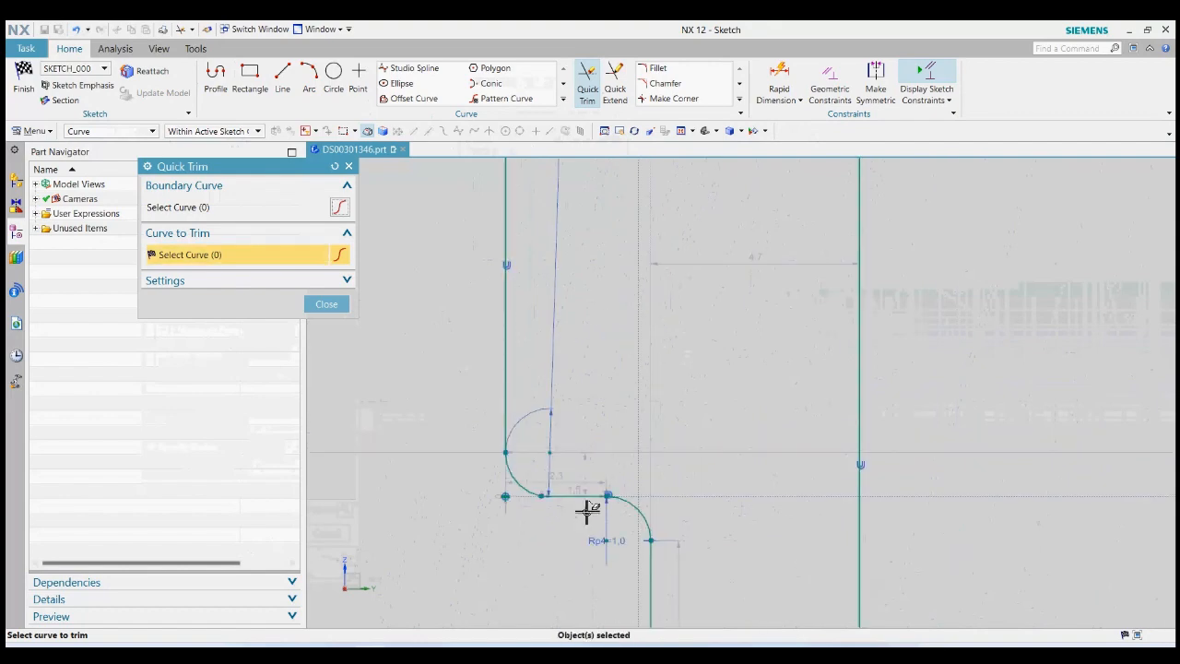
scroll(569, 519, "up", 2)
scroll(592, 498, "down", 2)
scroll(590, 502, "down", 3)
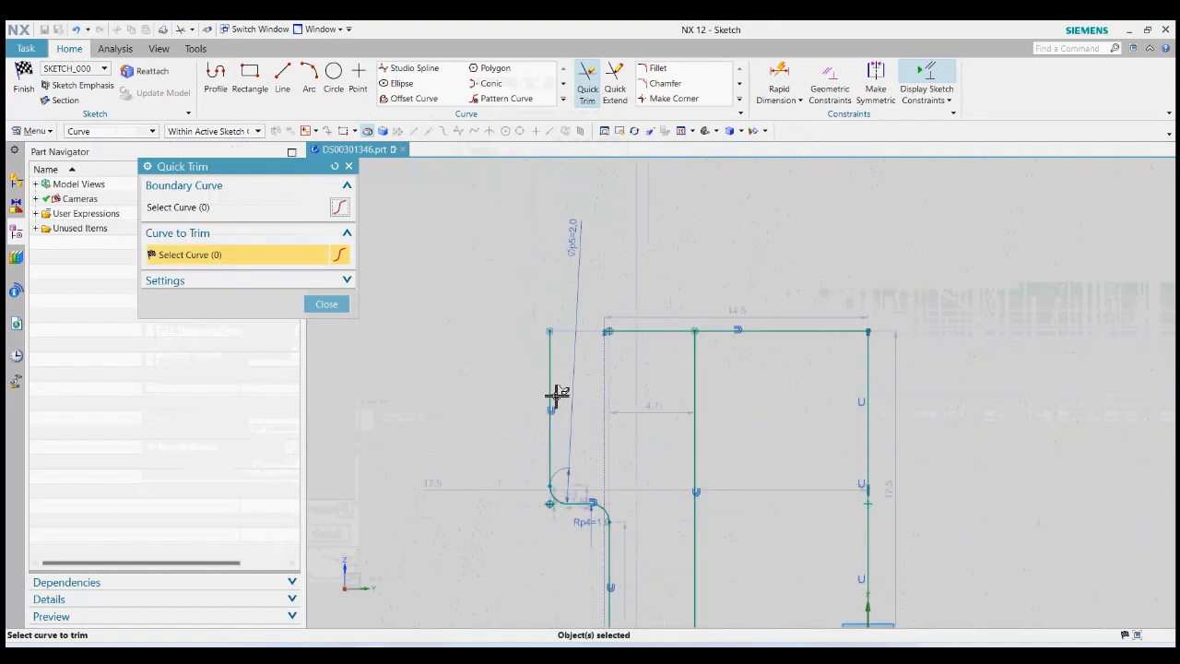
Draw a slanted line from the outer arc's upper endpoint to the outer end of the top horizontal line.
scroll(557, 395, "up", 1)
left_click(326, 304)
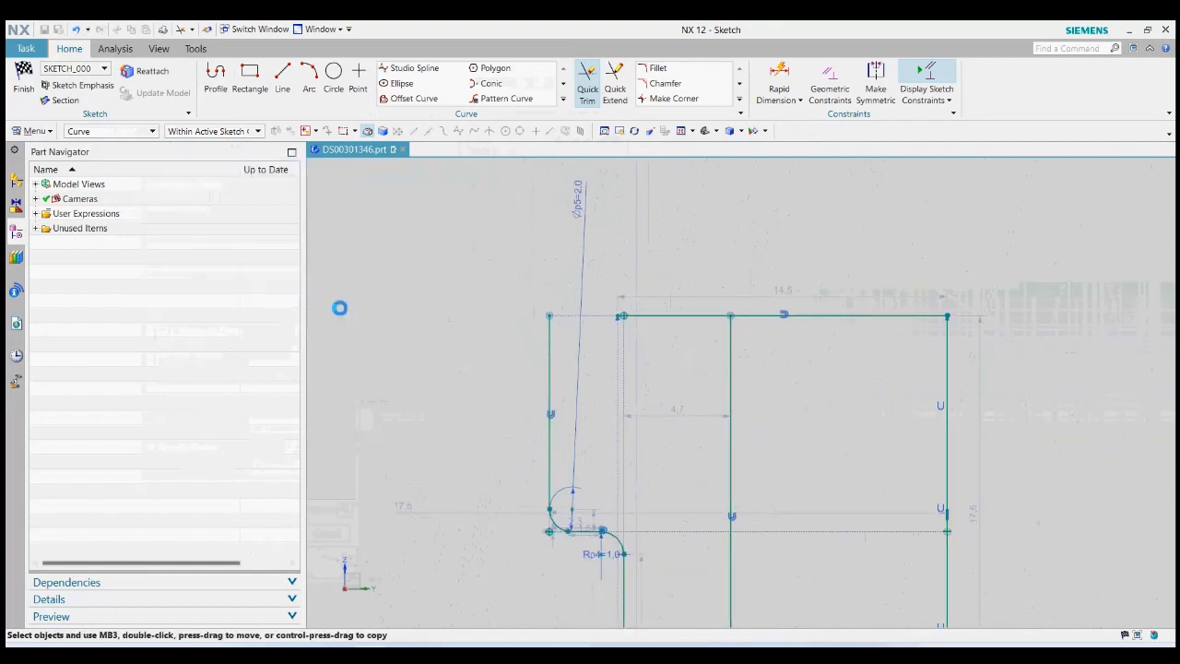
left_click(283, 81)
scroll(562, 512, "up", 4)
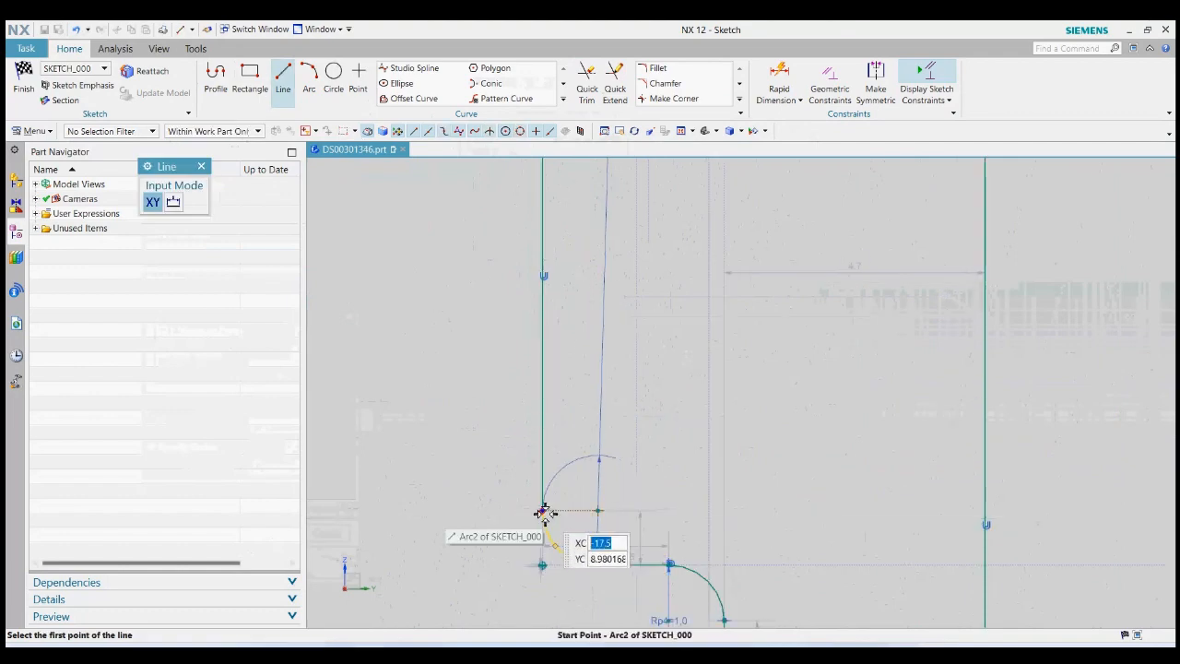
left_click(544, 512)
scroll(524, 516, "down", 2)
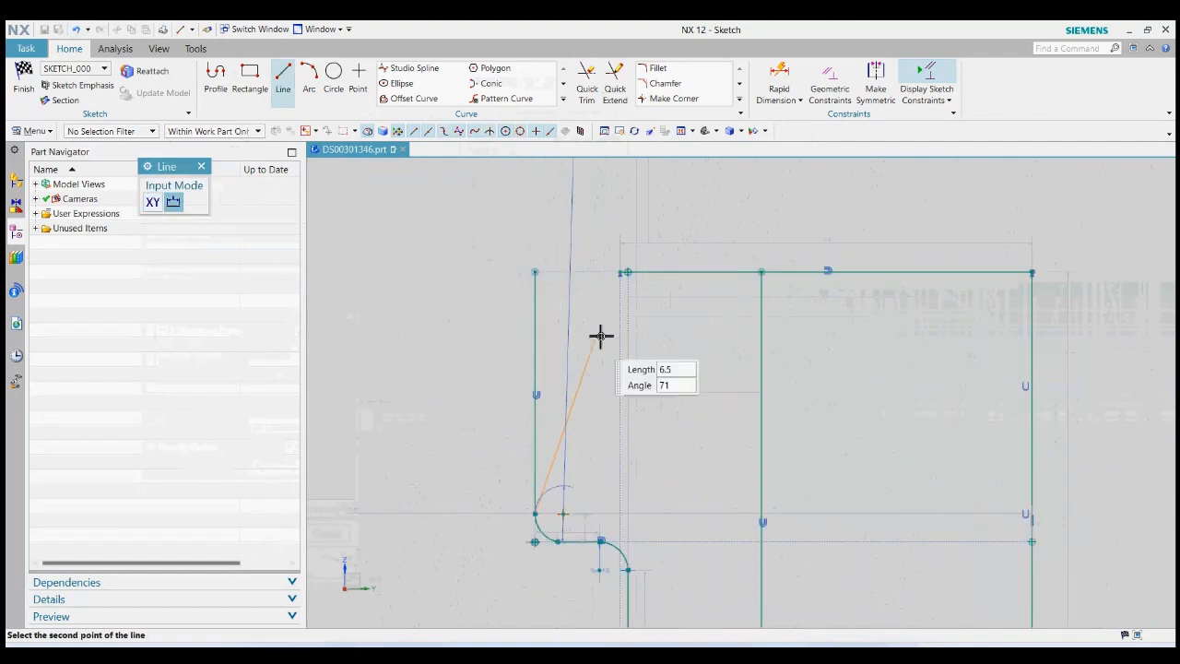
left_click(621, 272)
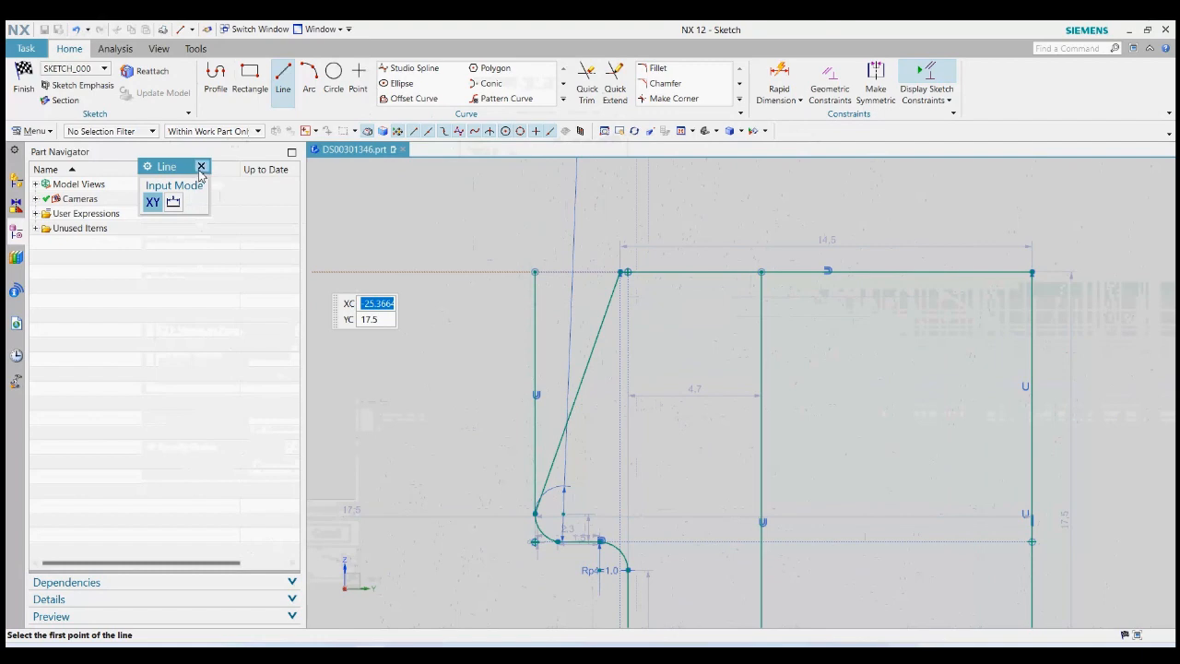
left_click(200, 169)
Trim away the outermost vertical line above the rounded corner.
scroll(540, 506, "up", 4)
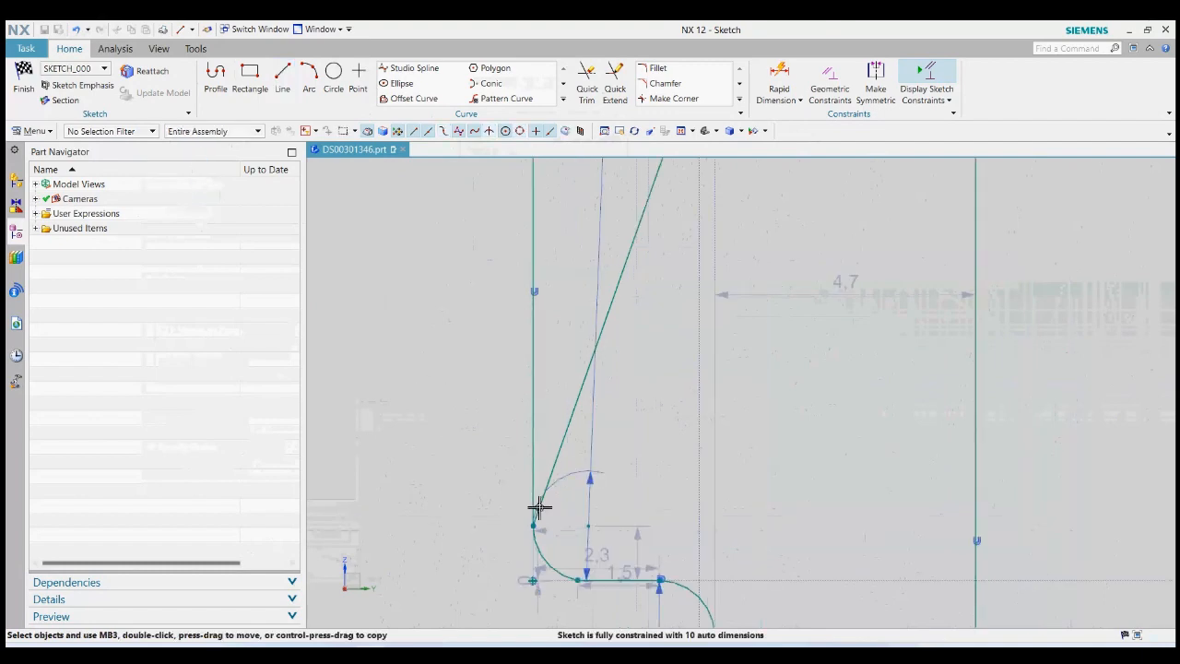
left_click(584, 85)
left_click(535, 306)
scroll(512, 310, "up", 4)
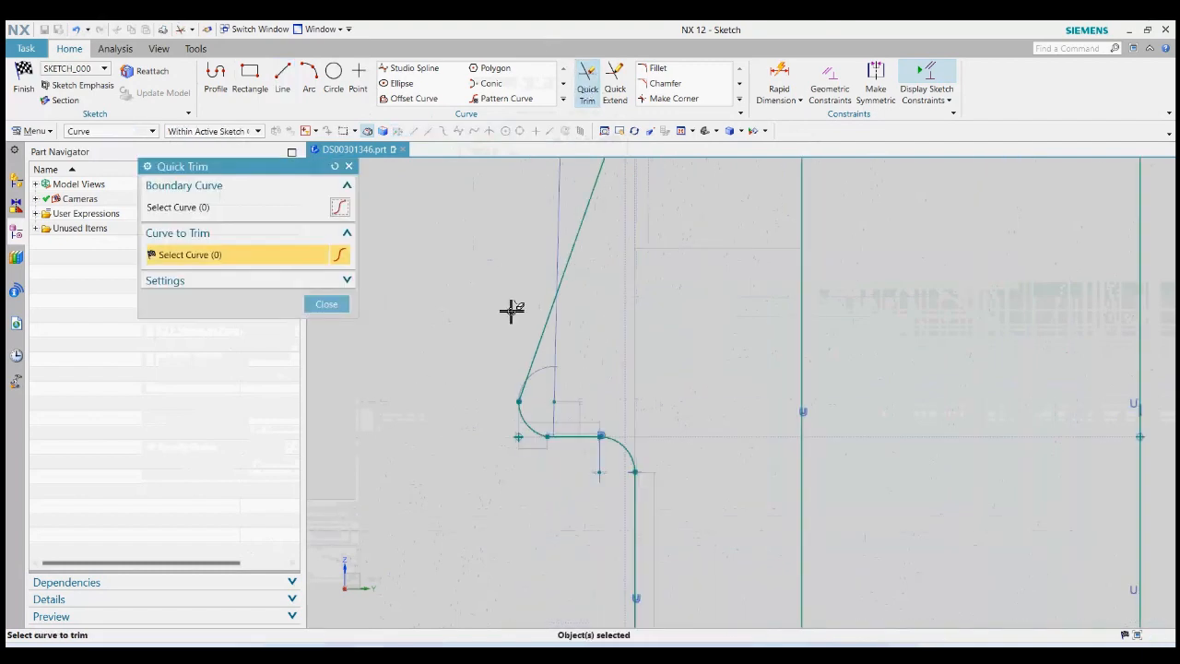
left_click(338, 310)
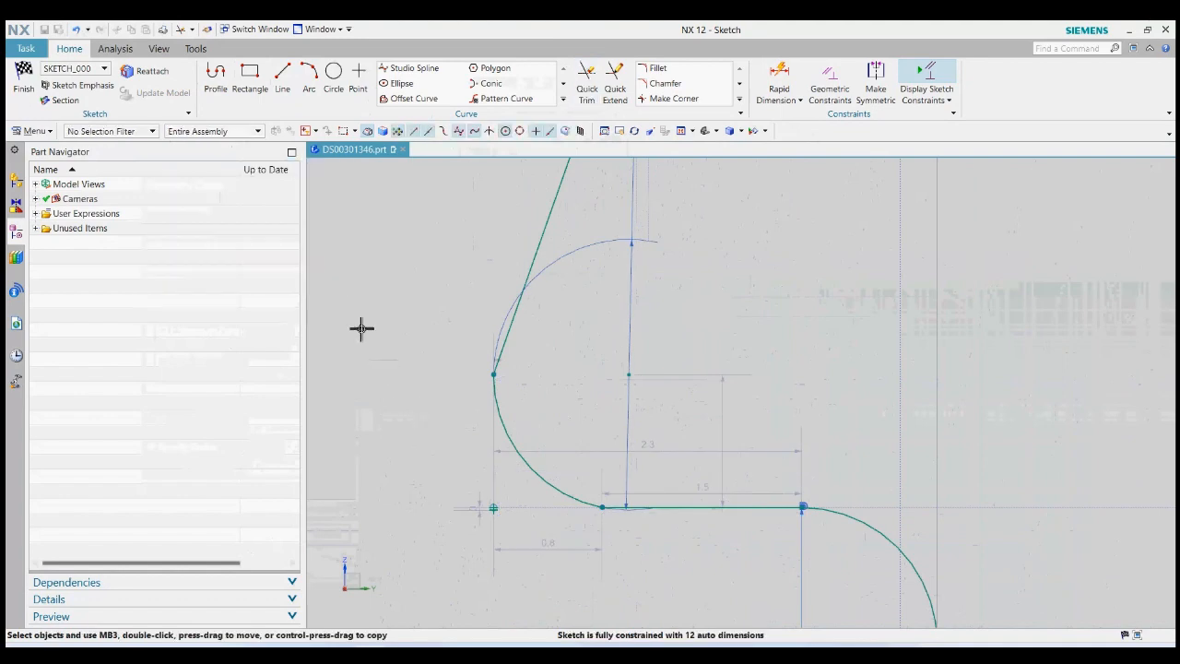
Extend the outer corner arc upwards until it meets the slanted line.
scroll(448, 369, "down", 3)
scroll(486, 424, "up", 2)
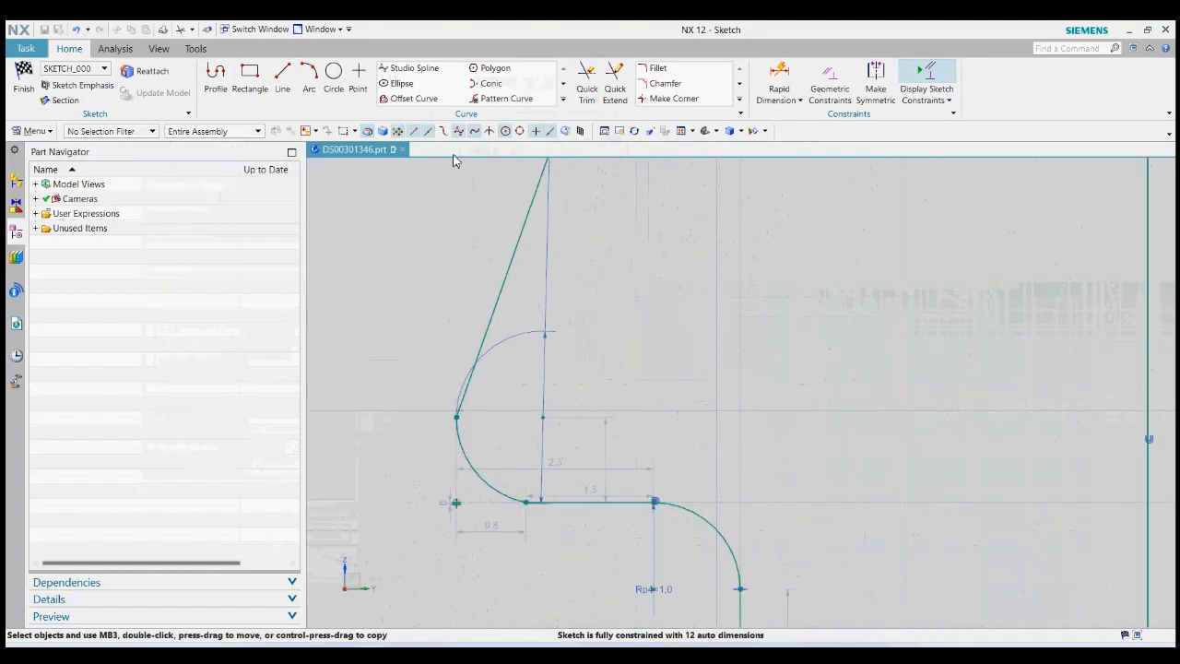
left_click(610, 94)
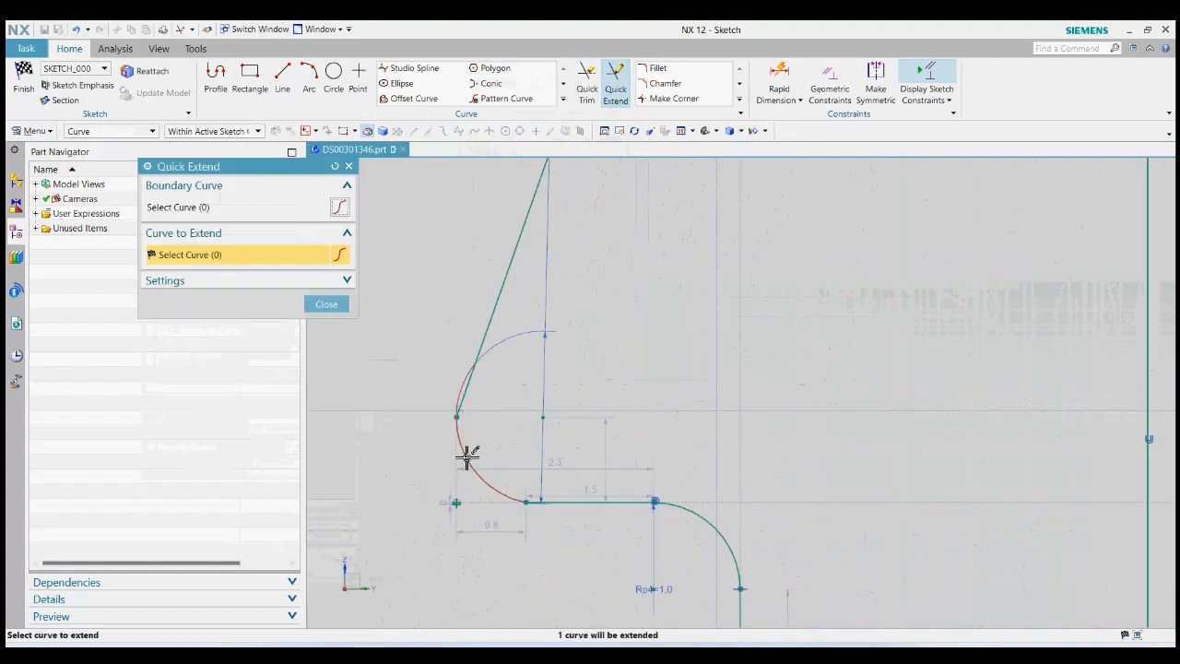
left_click(468, 456)
left_click(328, 305)
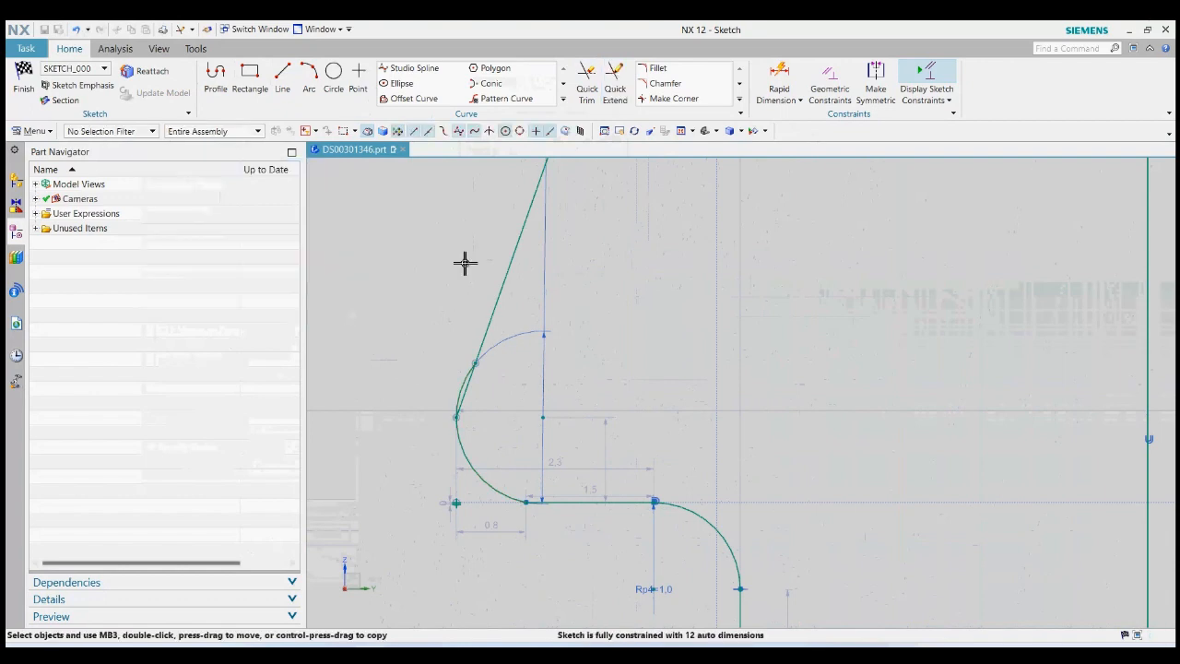
Draw a line tangent to the extended outer arc, ending at the outer end of the top horizontal line.
left_click(282, 79)
scroll(437, 395, "up", 3)
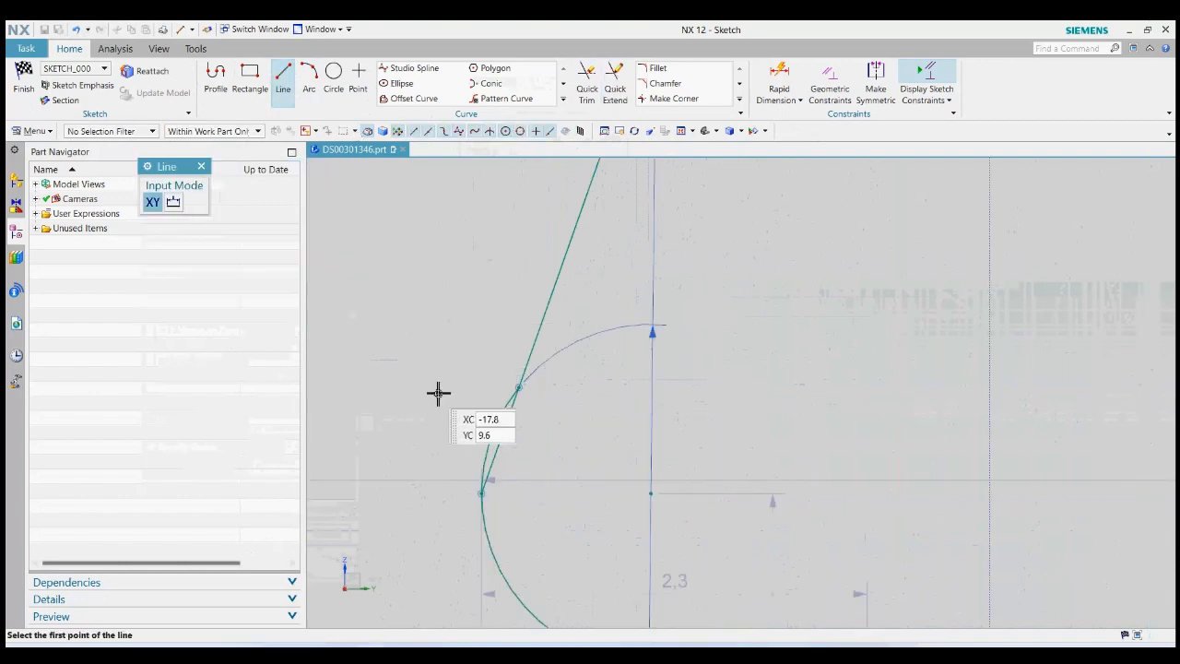
left_click(495, 422)
scroll(424, 537, "down", 4)
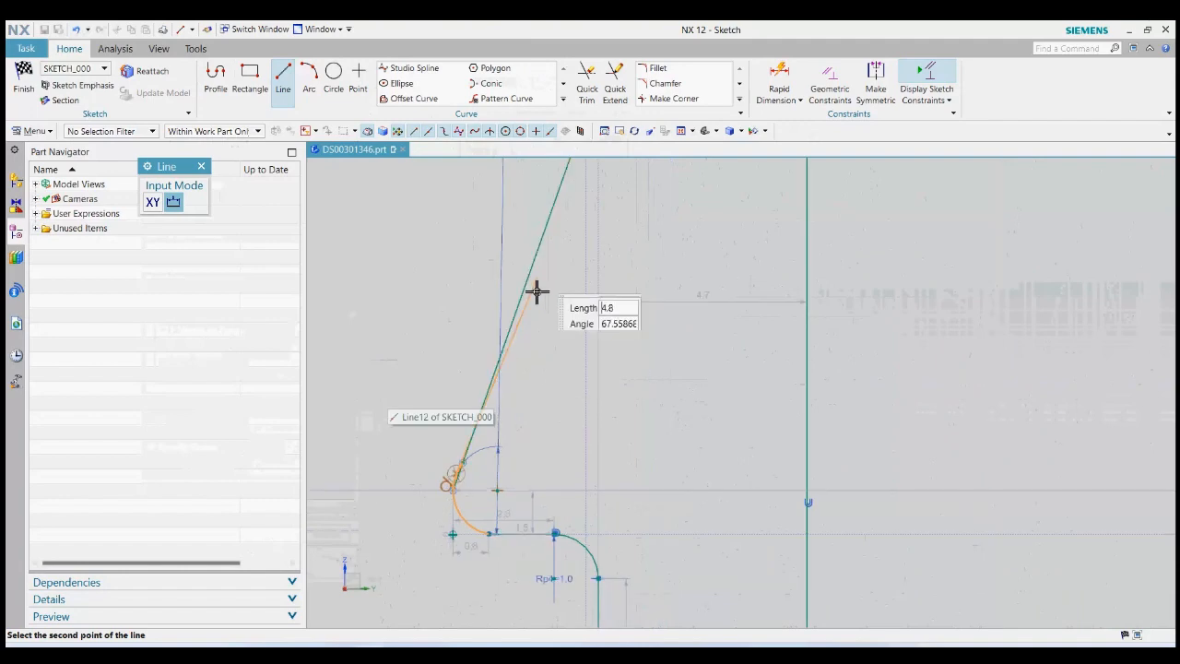
scroll(537, 292, "down", 2)
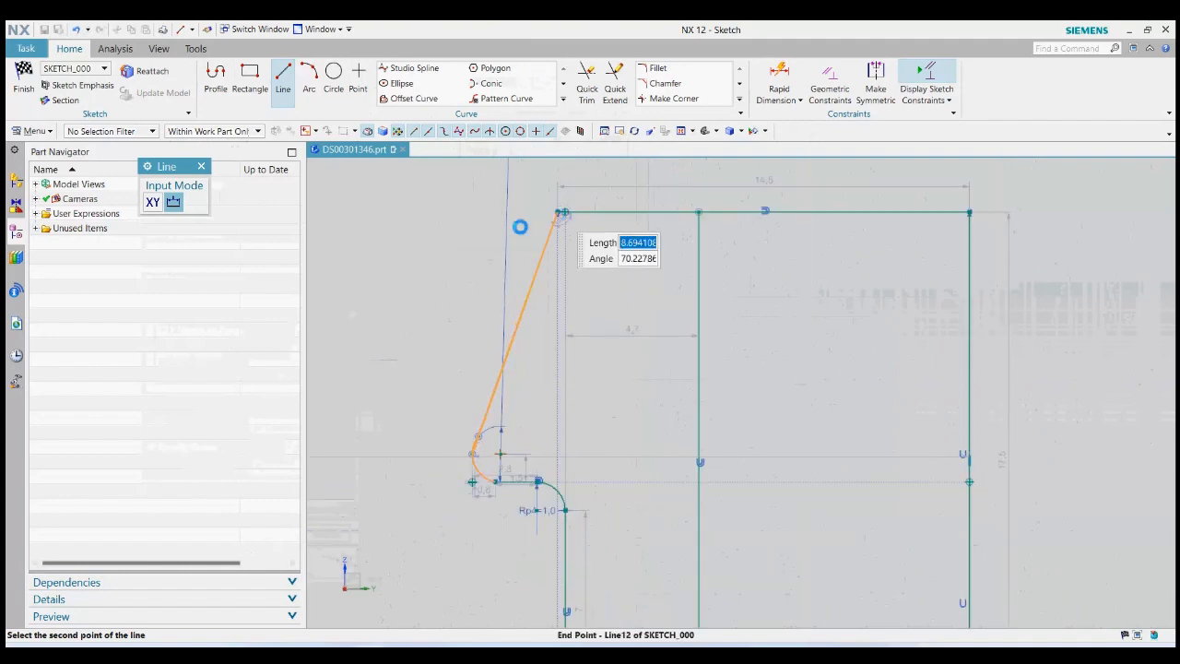
left_click(520, 227)
left_click(203, 168)
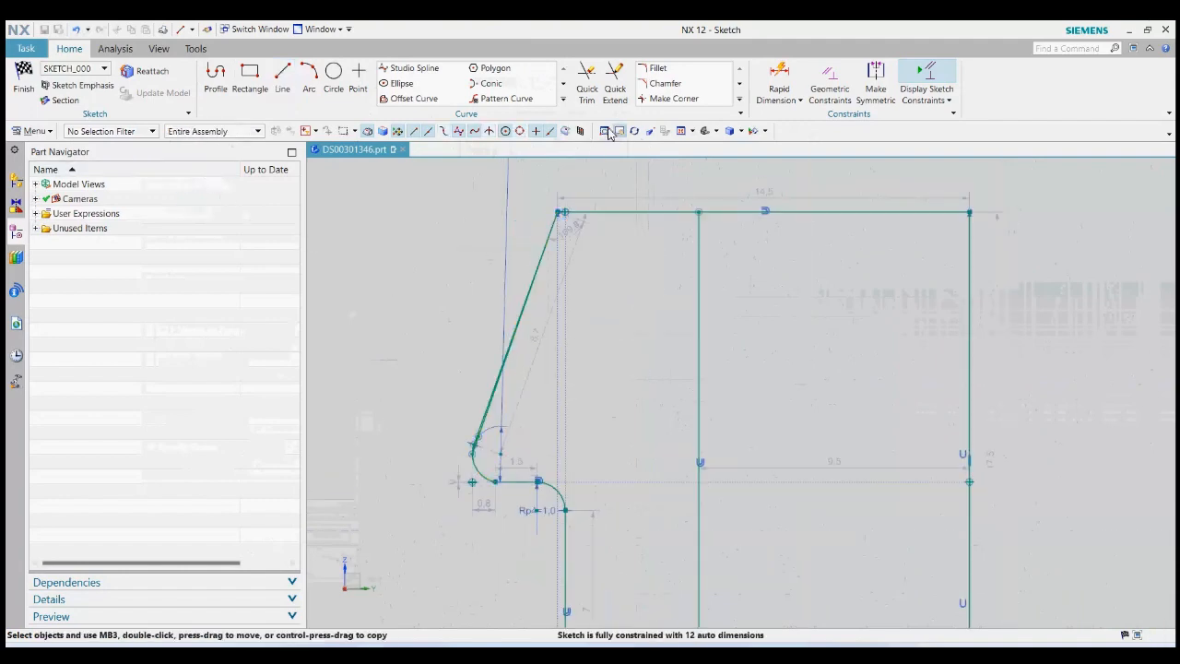
Trim away the first slanted line and the arc's excess beyond the tangent point, keeping the tangent line.
left_click(587, 82)
scroll(489, 477, "up", 5)
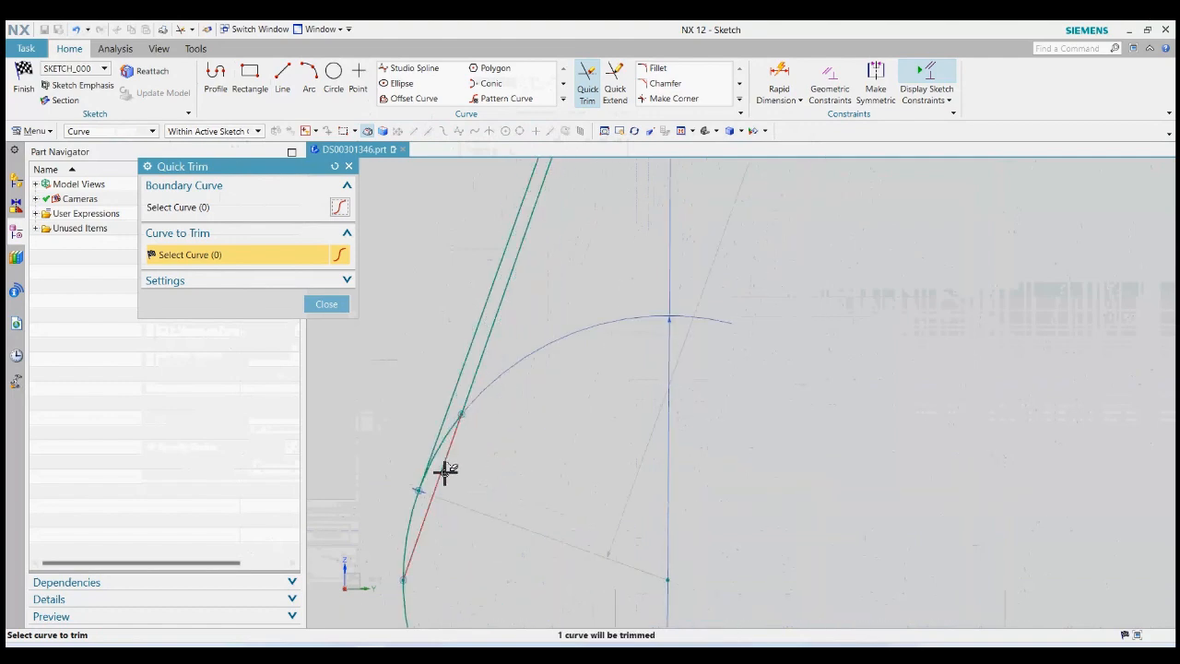
left_click(468, 400)
scroll(423, 524, "down", 3)
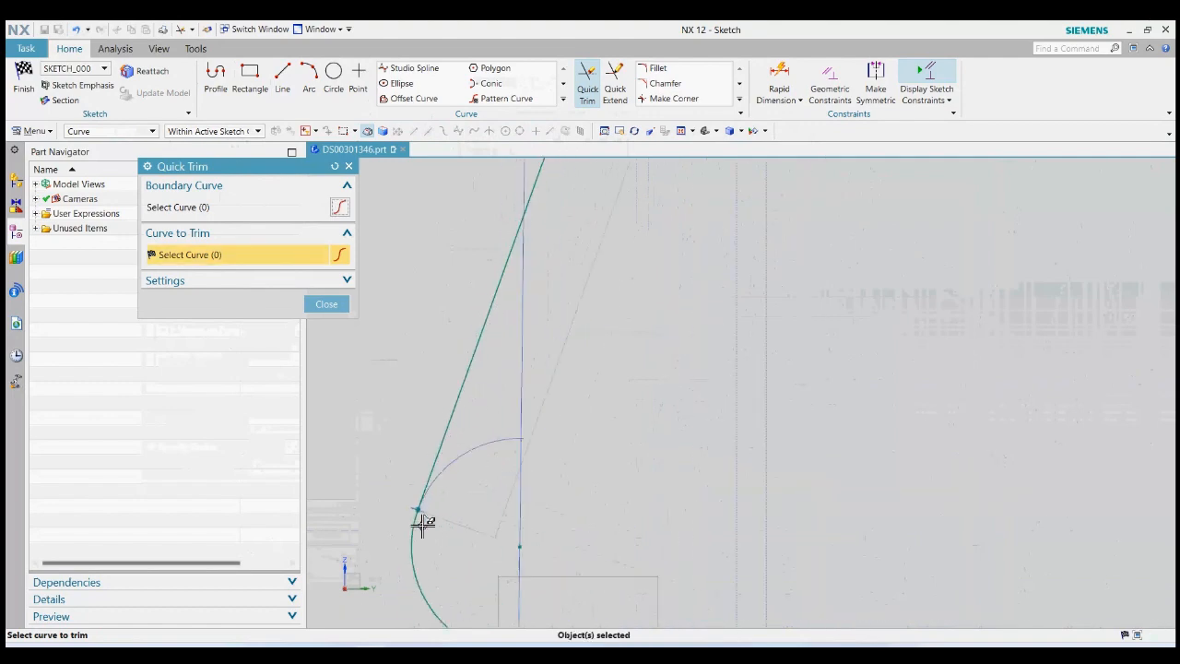
Trim the top and bottom horizontal lines between the inner vertical line and the vertical axis line.
scroll(423, 523, "down", 2)
scroll(525, 400, "up", 4)
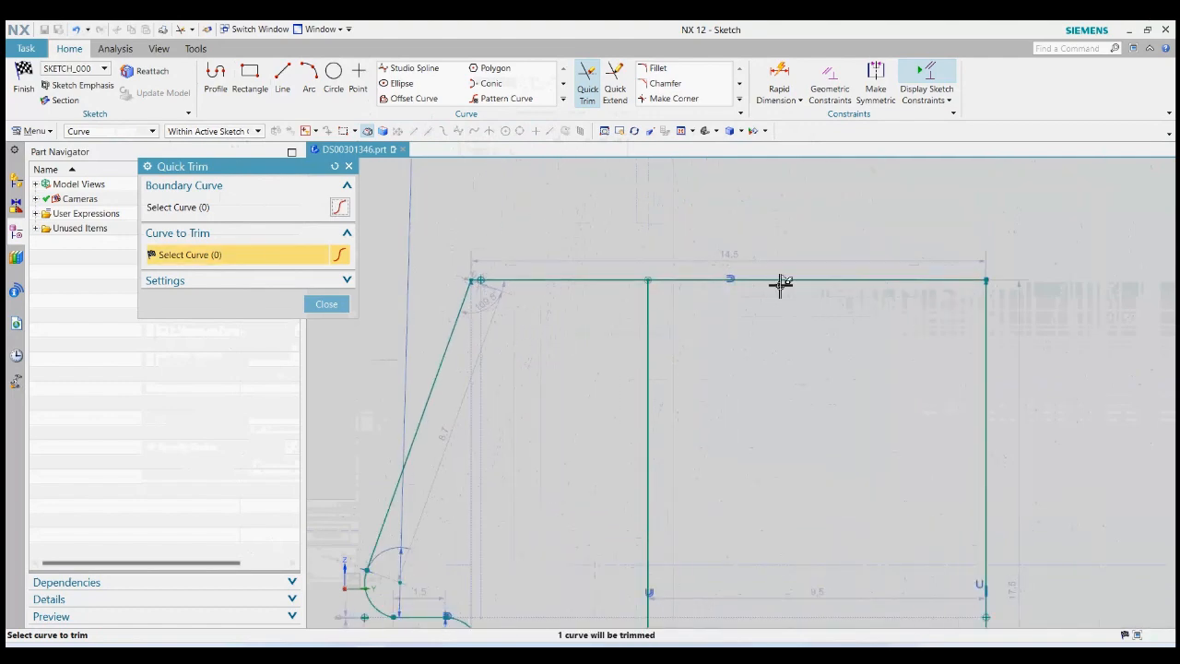
left_click(896, 279)
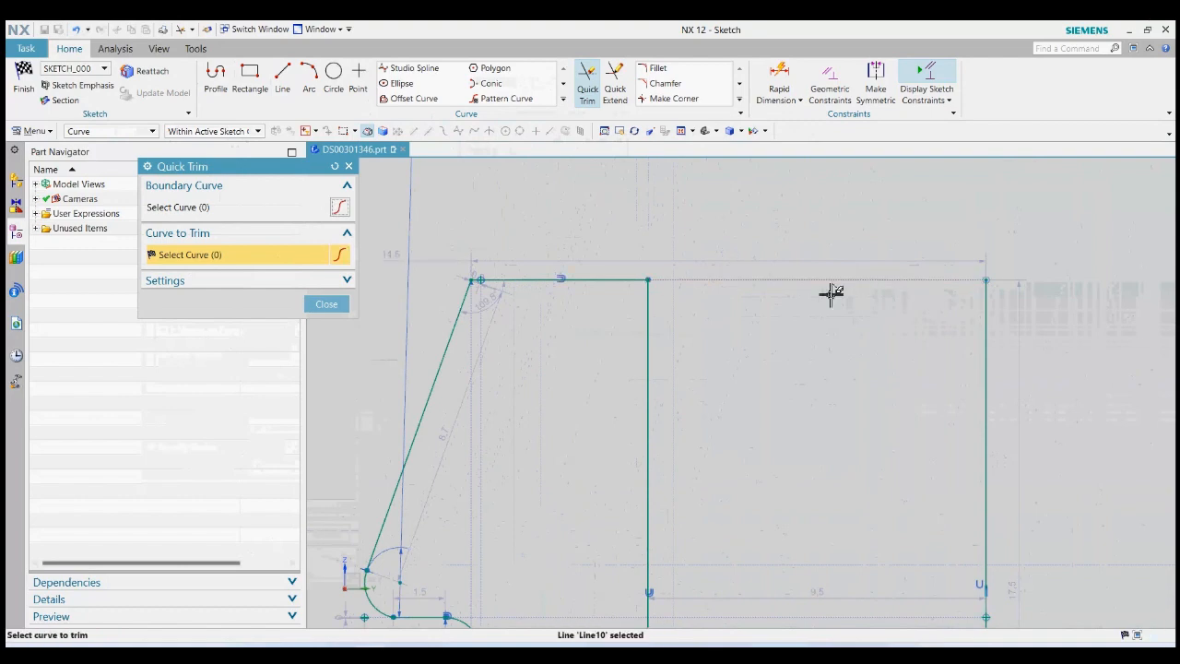
scroll(811, 292, "down", 4)
scroll(780, 421, "up", 4)
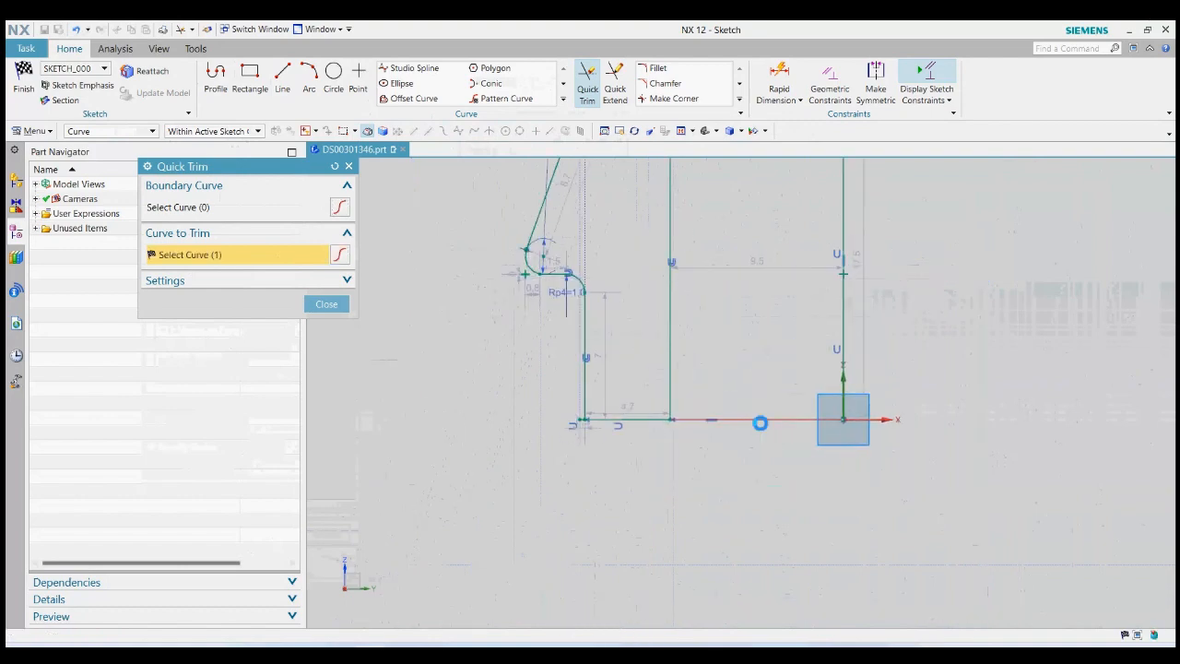
left_click(761, 420)
left_click(326, 304)
scroll(571, 455, "down", 3)
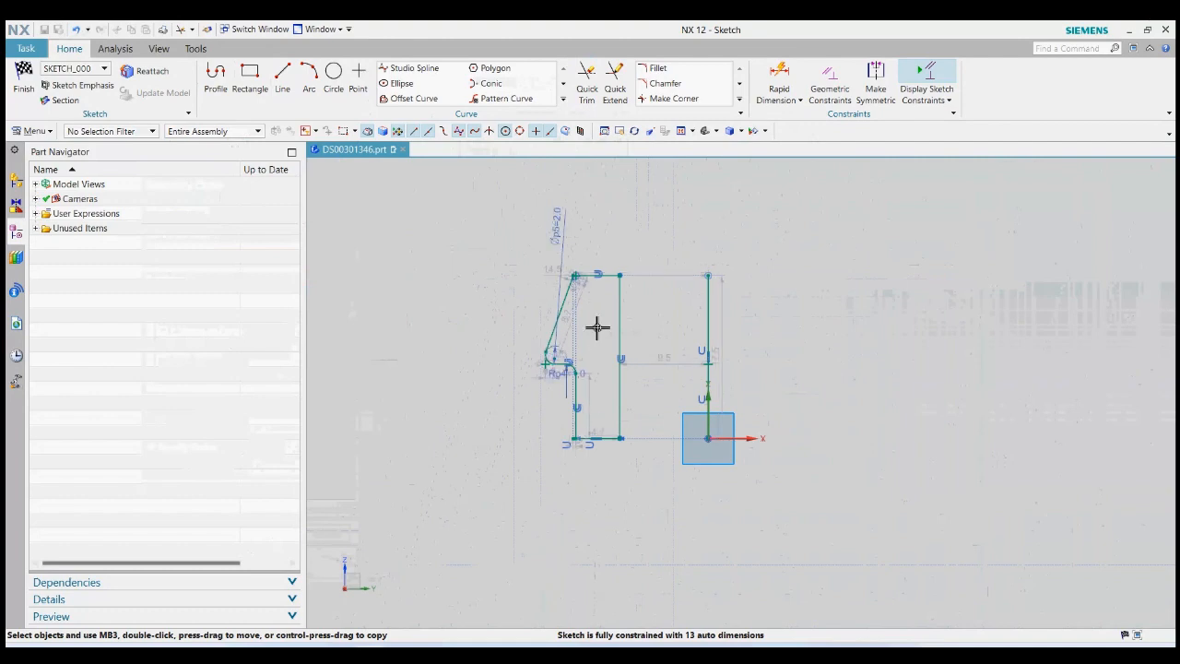
Add a 1 mm symmetric chamfer to the corner between the top horizontal line and the inner vertical line.
scroll(596, 327, "up", 3)
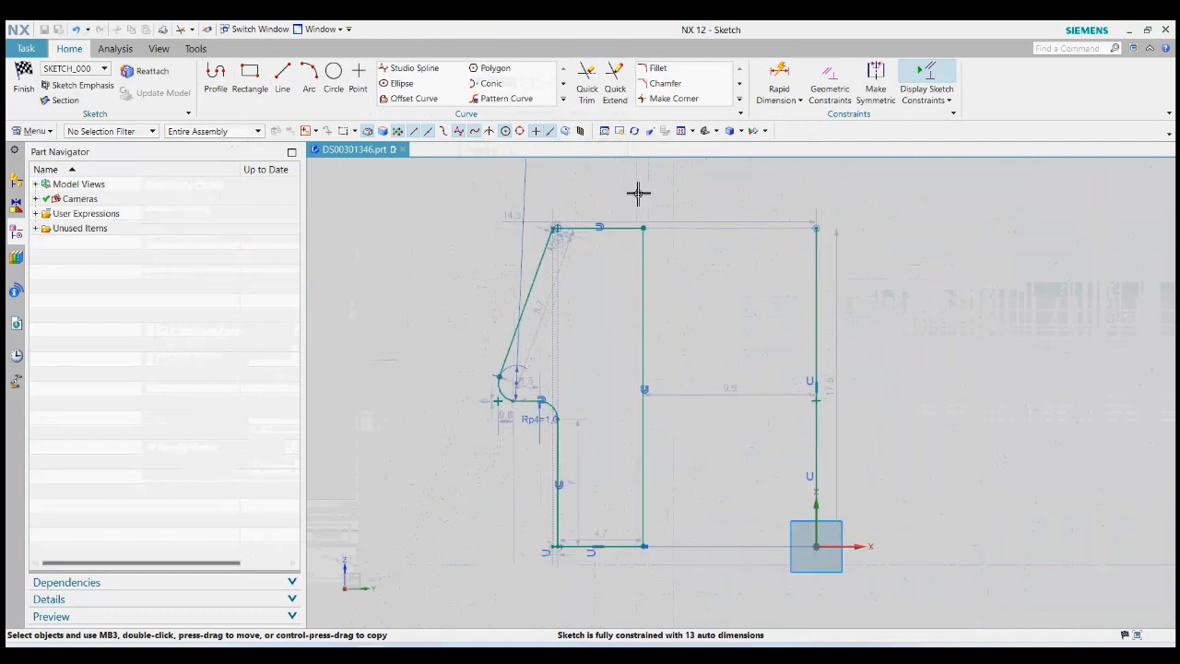
scroll(638, 191, "up", 3)
left_click(665, 83)
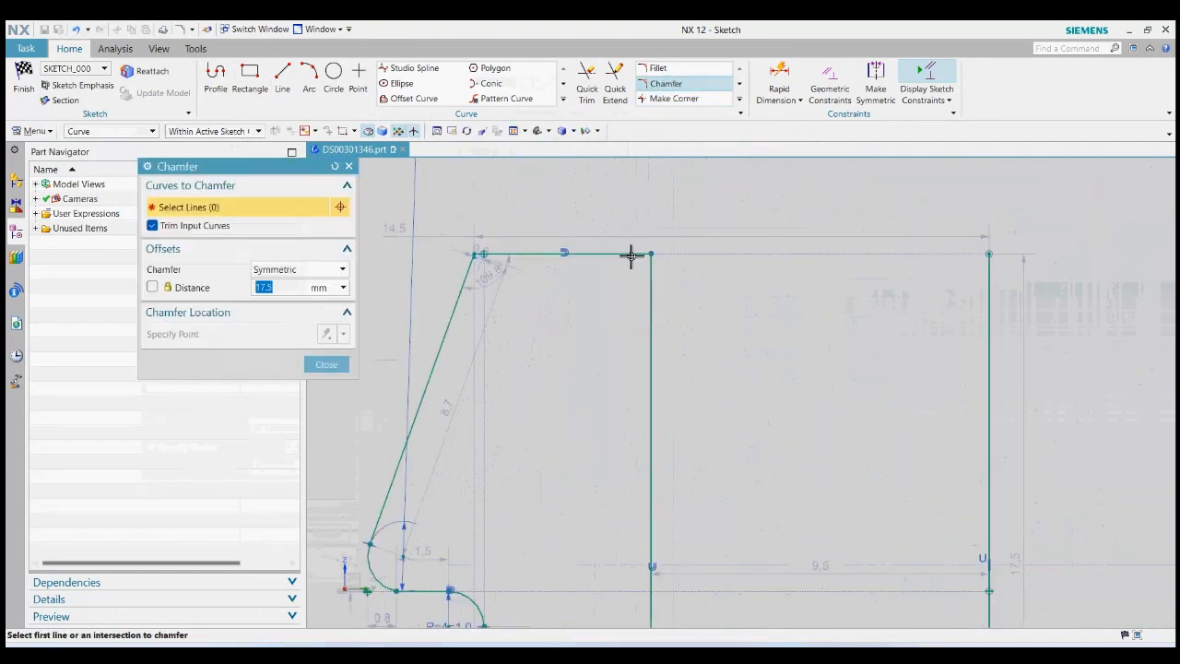
left_click(338, 270)
left_click(299, 287)
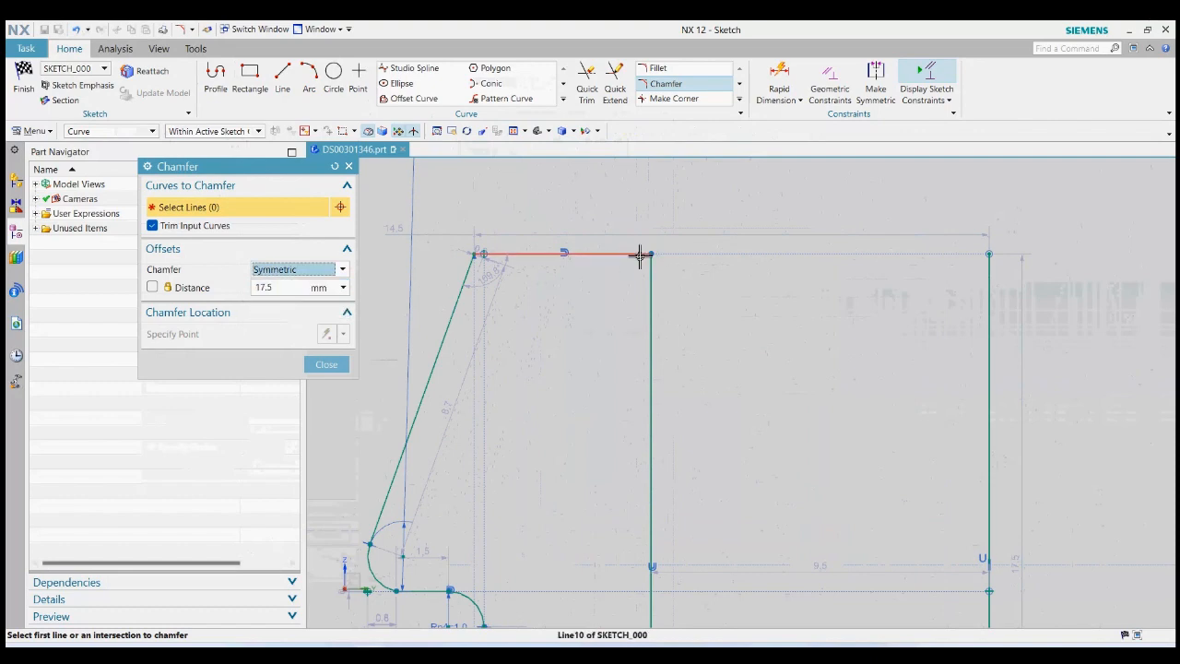
left_click(651, 255)
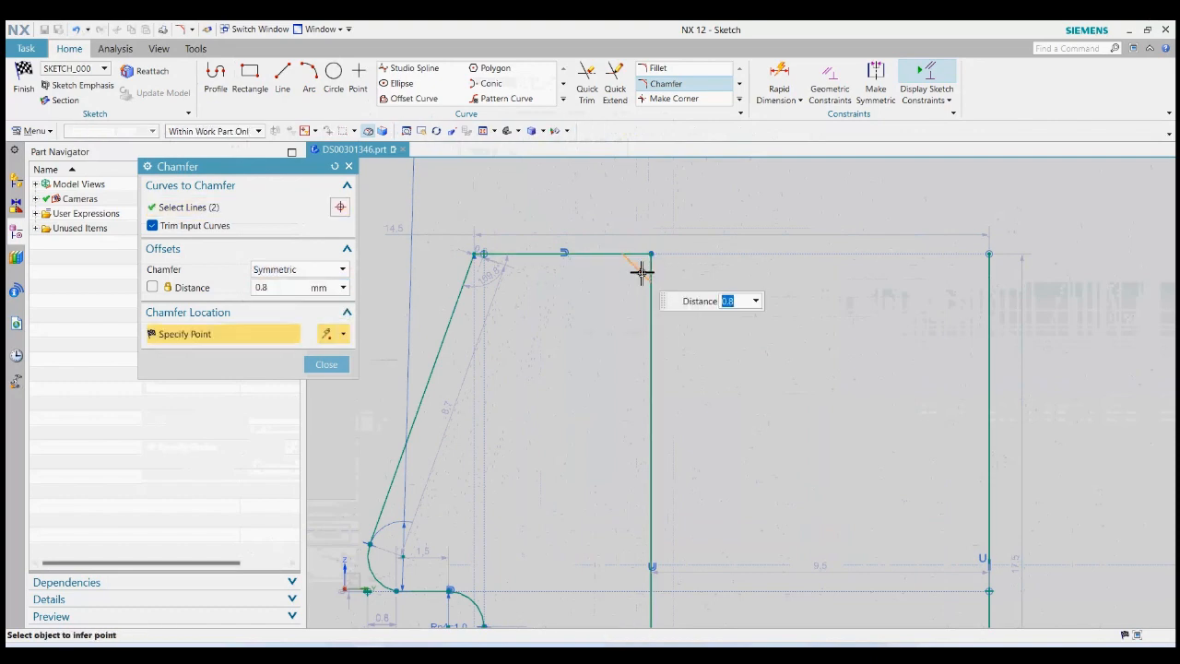
key("Return")
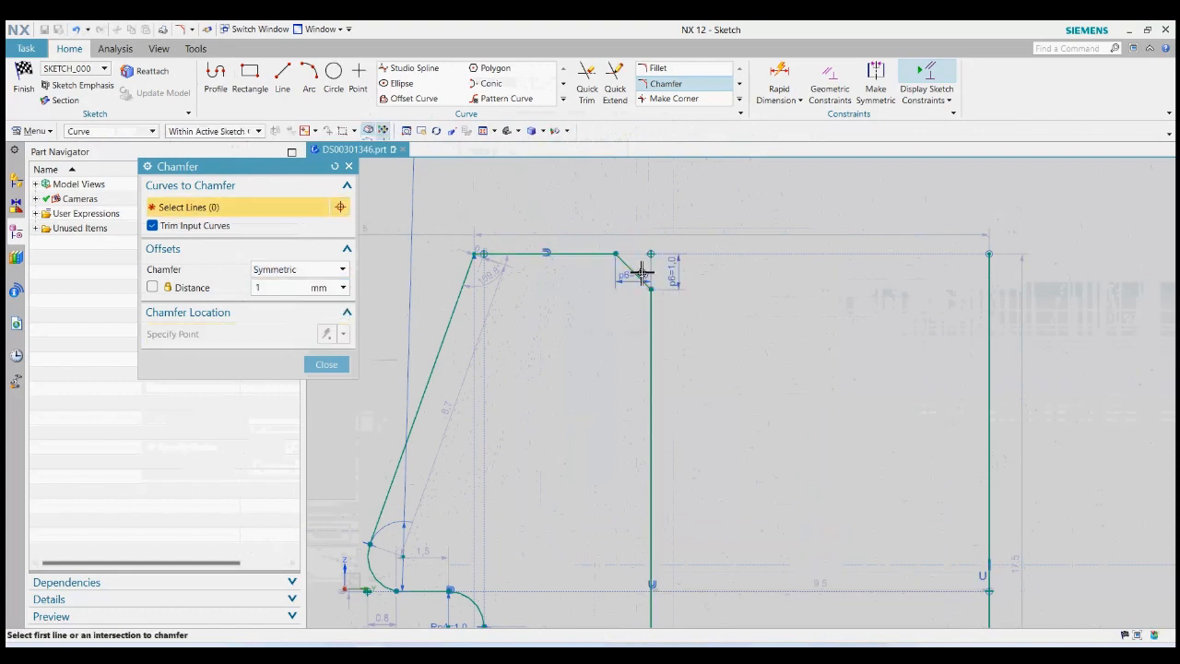
left_click(327, 364)
scroll(531, 285, "down", 4)
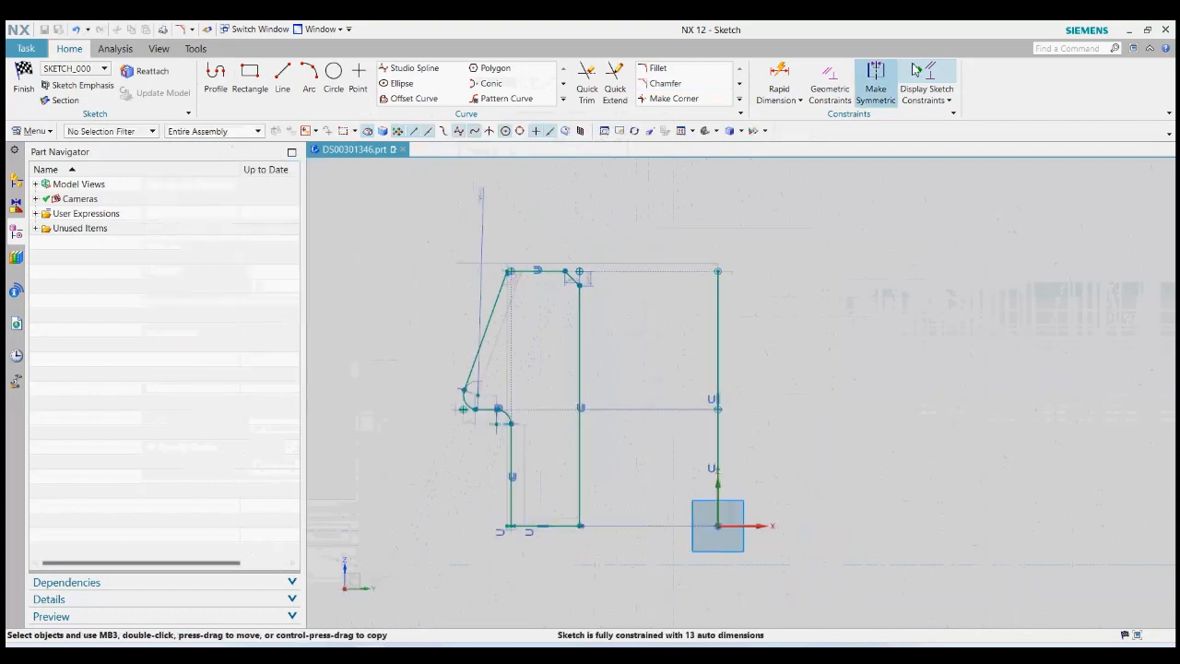
left_click(563, 98)
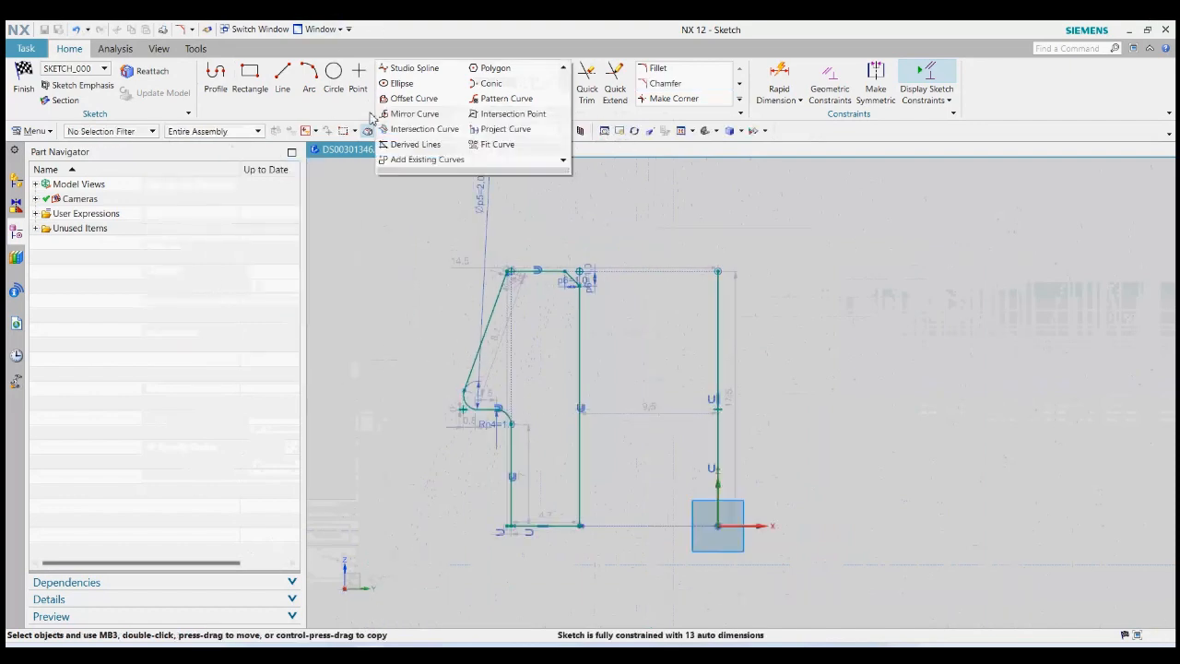
left_click(411, 113)
left_click_drag(458, 250, 608, 526)
middle_click(443, 426)
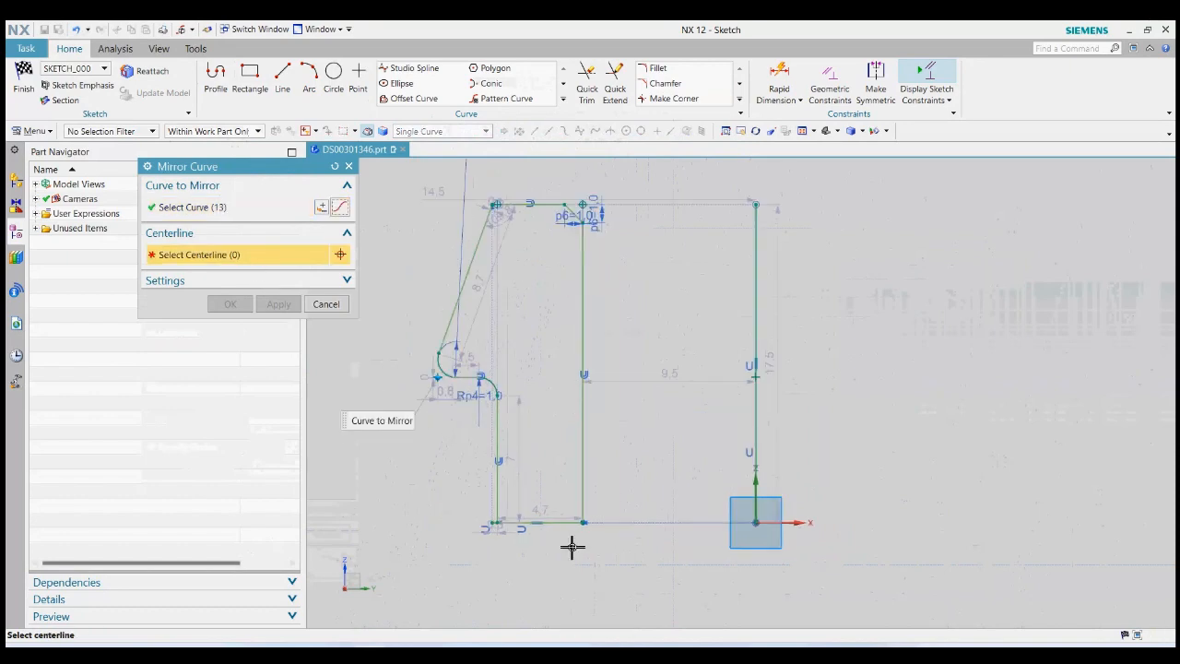
scroll(568, 534, "up", 2)
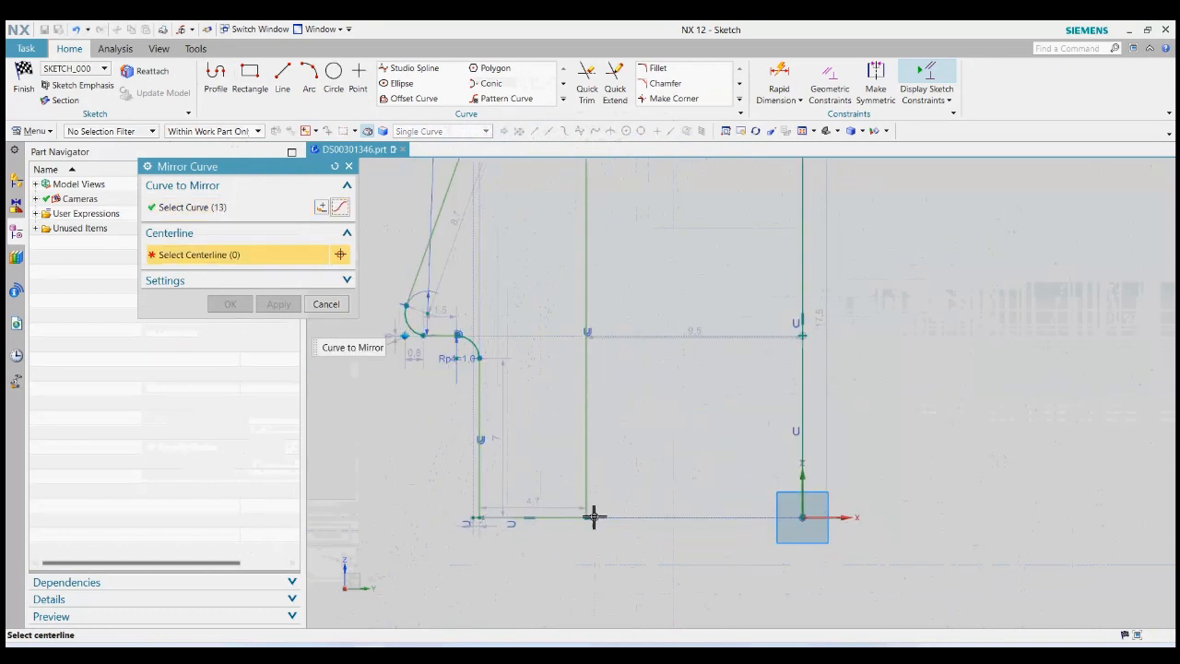
left_click(326, 303)
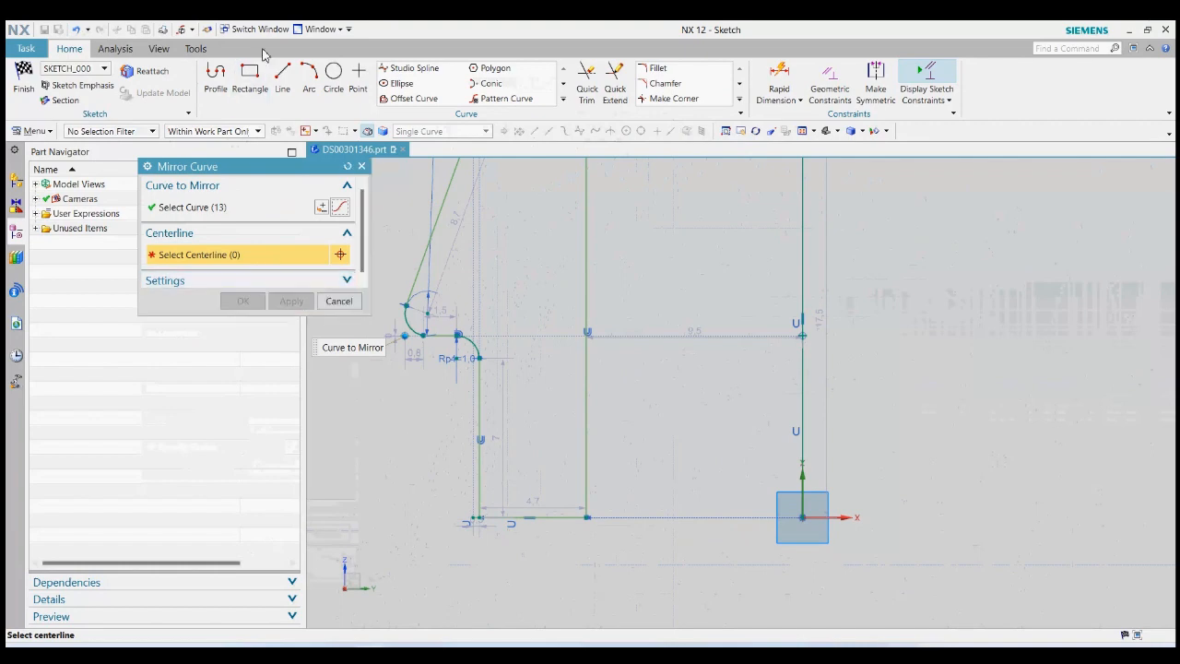
Draw a horizontal line about 4.7 mm long from the inner vertical line's lower end towards the origin.
left_click(283, 78)
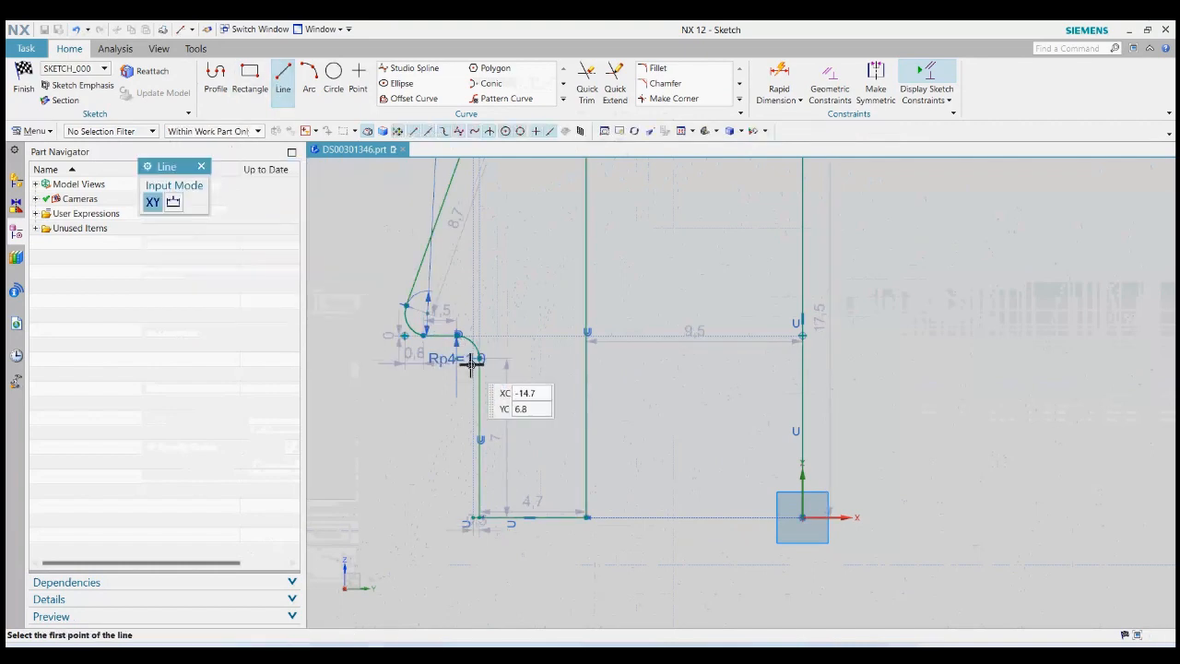
left_click(586, 517)
left_click(694, 516)
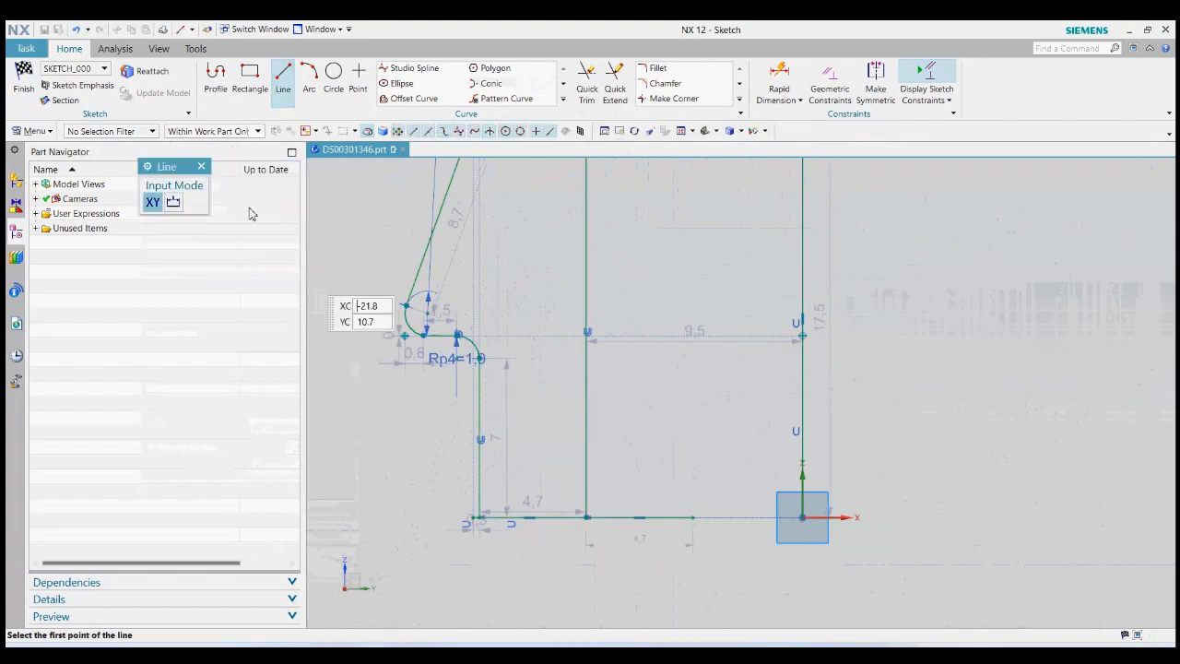
left_click(201, 167)
scroll(370, 277, "down", 2)
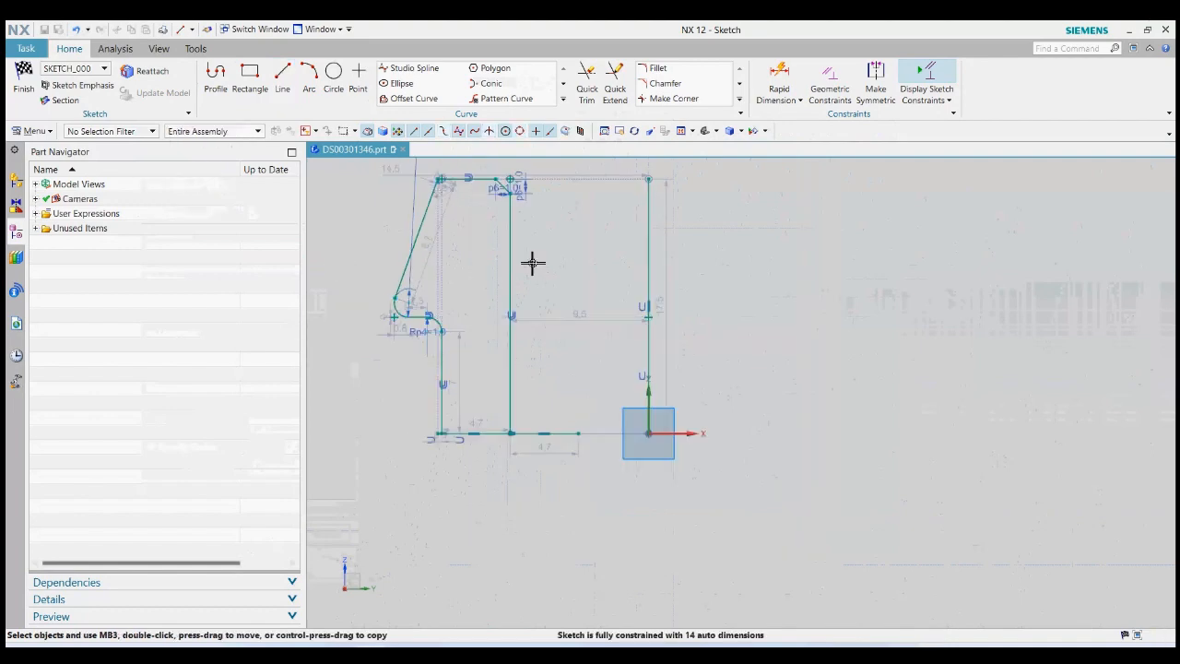
Mirror the half-profile curves about the short horizontal centerline extending from the inner vertical line towards the origin.
scroll(532, 263, "down", 1)
left_click(563, 98)
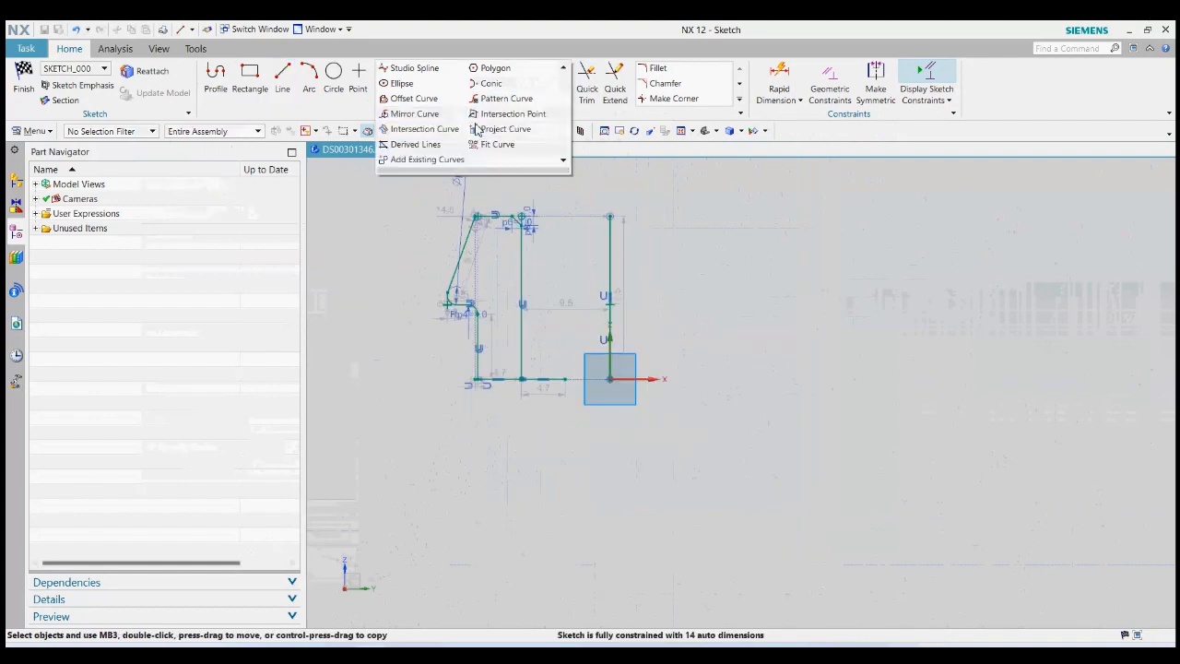
left_click(427, 116)
scroll(461, 231, "down", 1)
left_click_drag(464, 217, 550, 421)
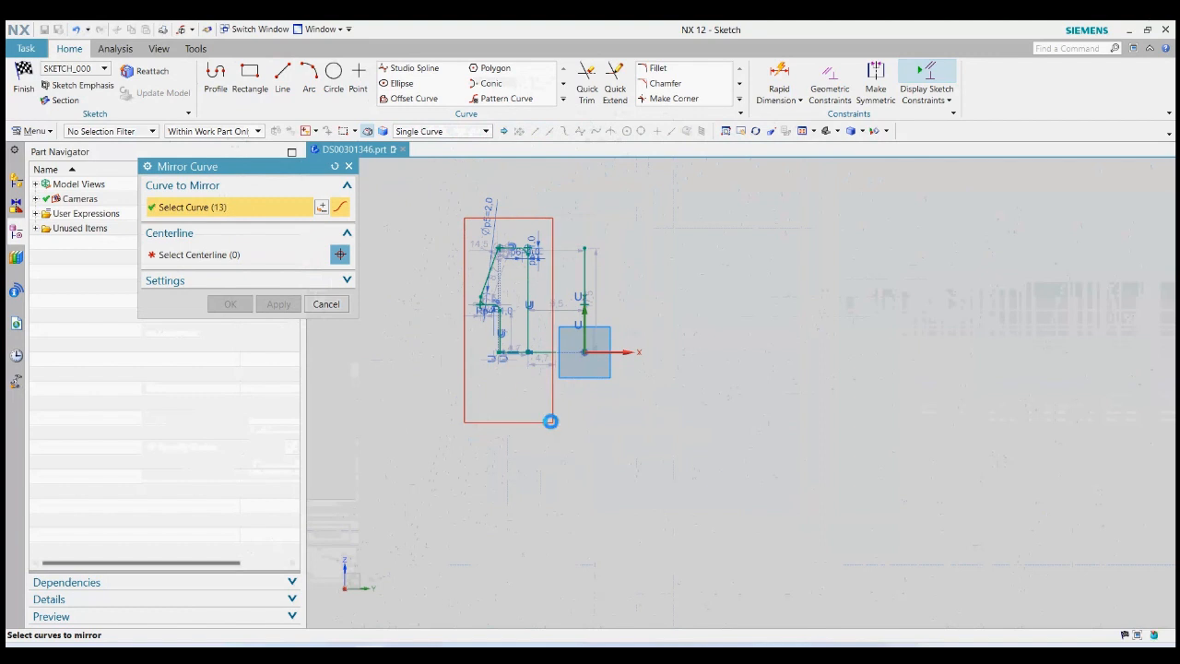
left_click(258, 257)
scroll(556, 353, "up", 1)
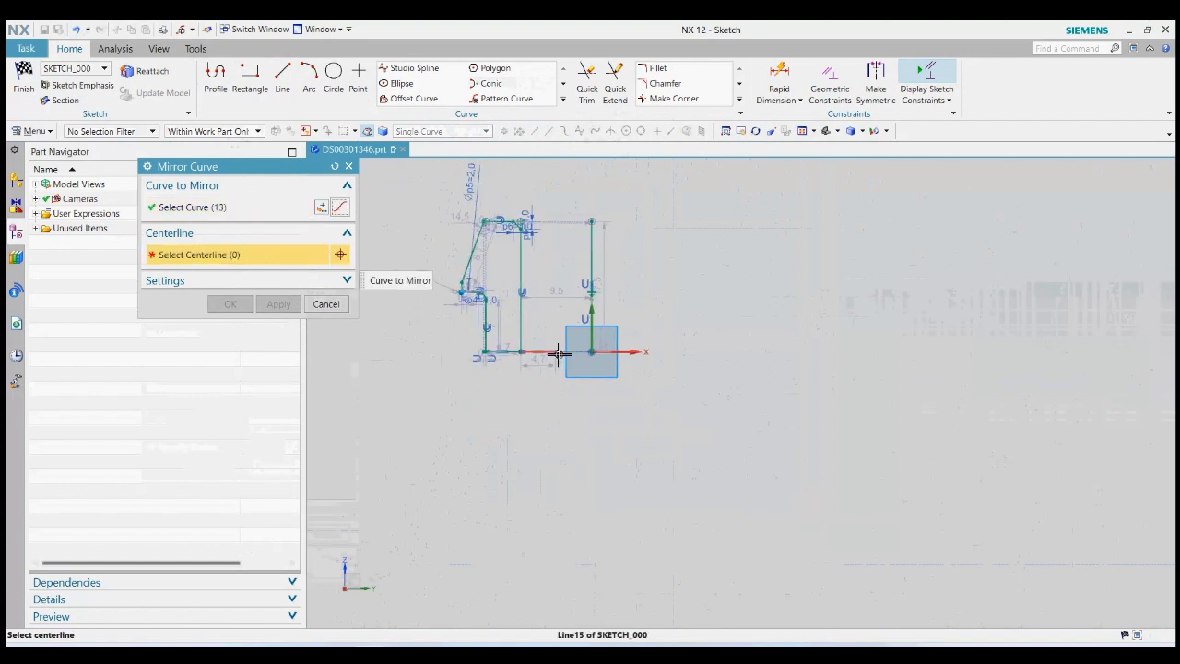
left_click(559, 353)
left_click(230, 304)
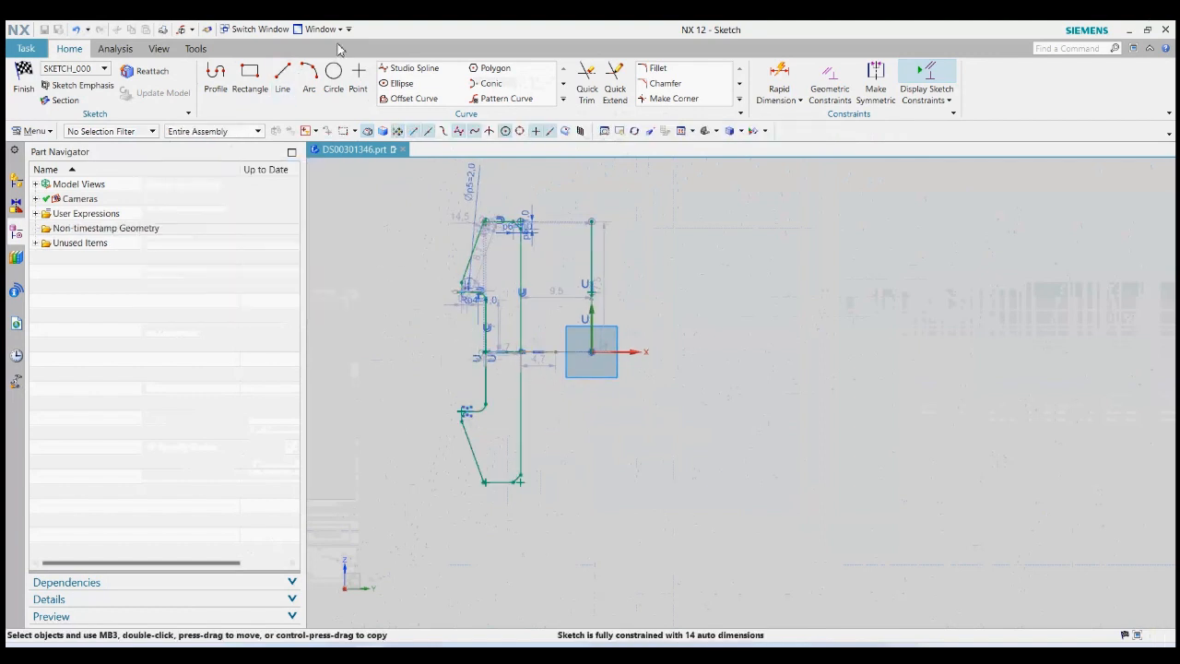
Finish the sketch and revolve the mirrored profile 360° about the vertical axis line, using its upper endpoint as the axis point.
left_click(24, 81)
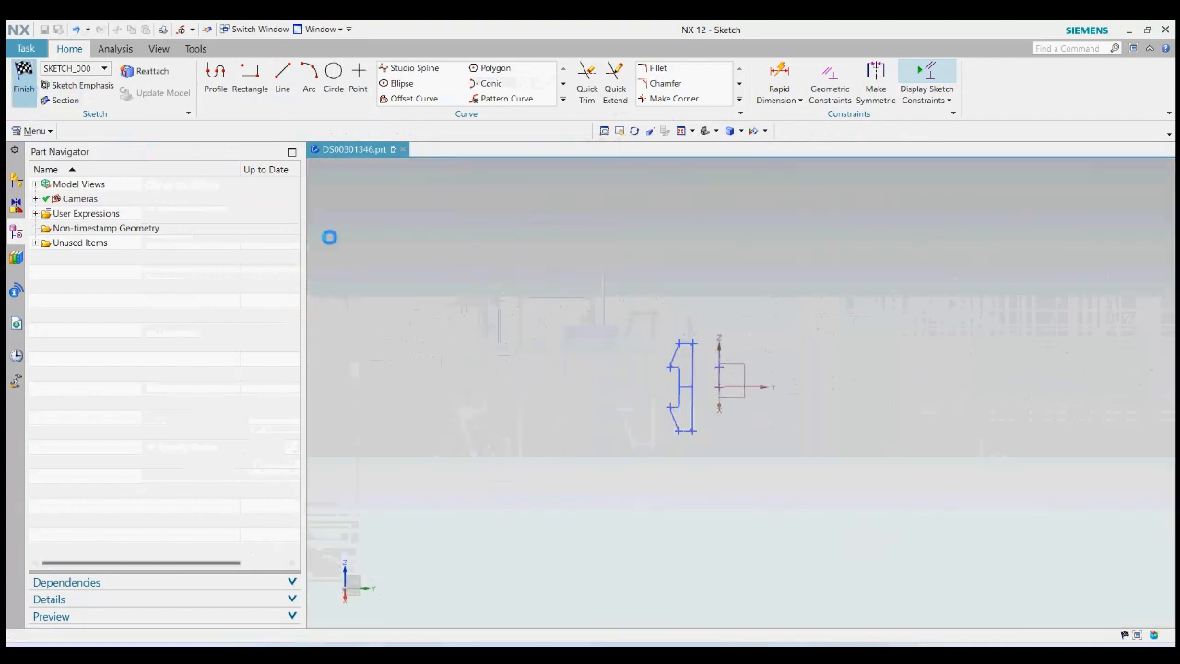
scroll(749, 401, "up", 3)
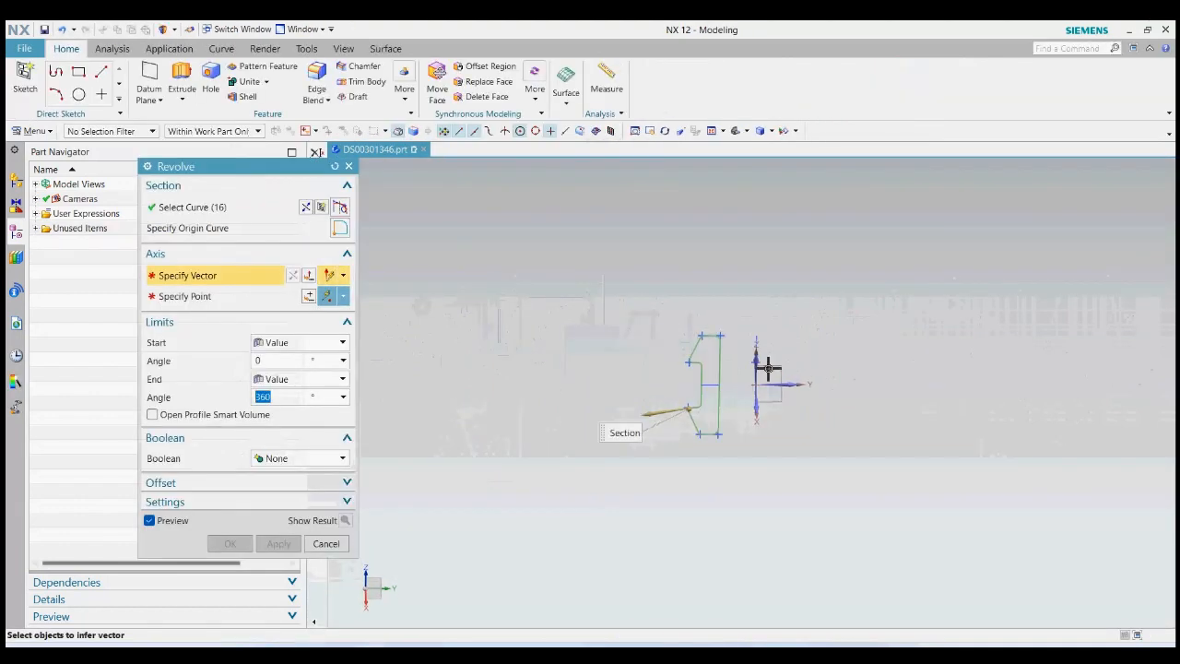
left_click(756, 367)
scroll(758, 397, "up", 3)
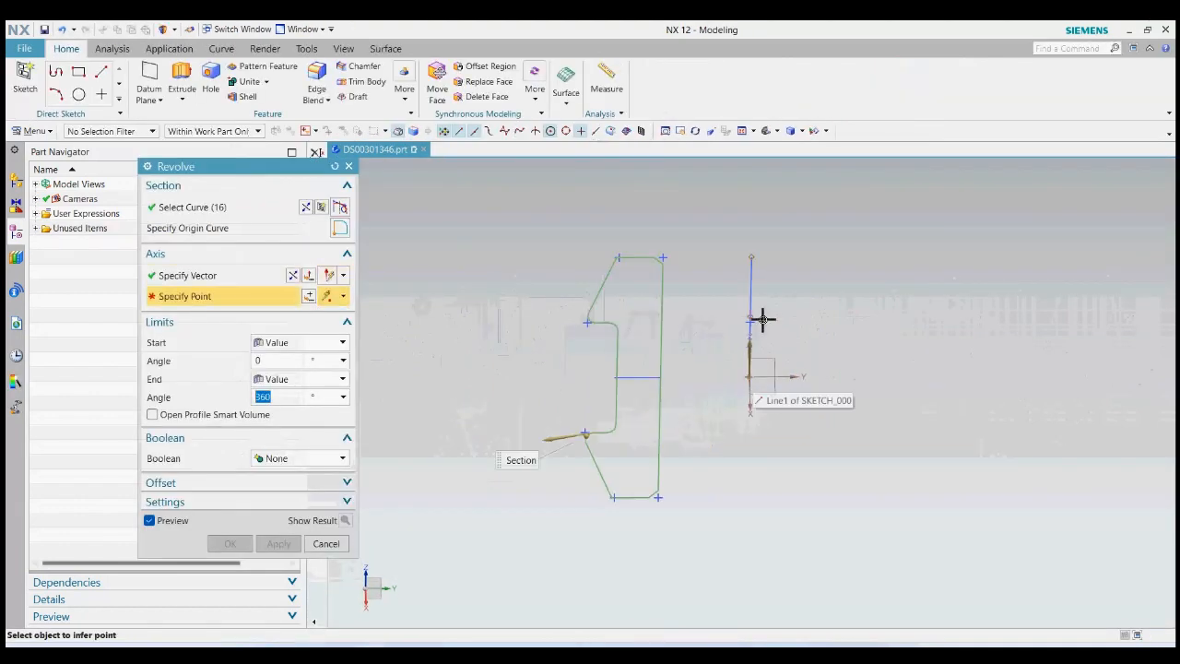
left_click(754, 261)
scroll(679, 329, "down", 3)
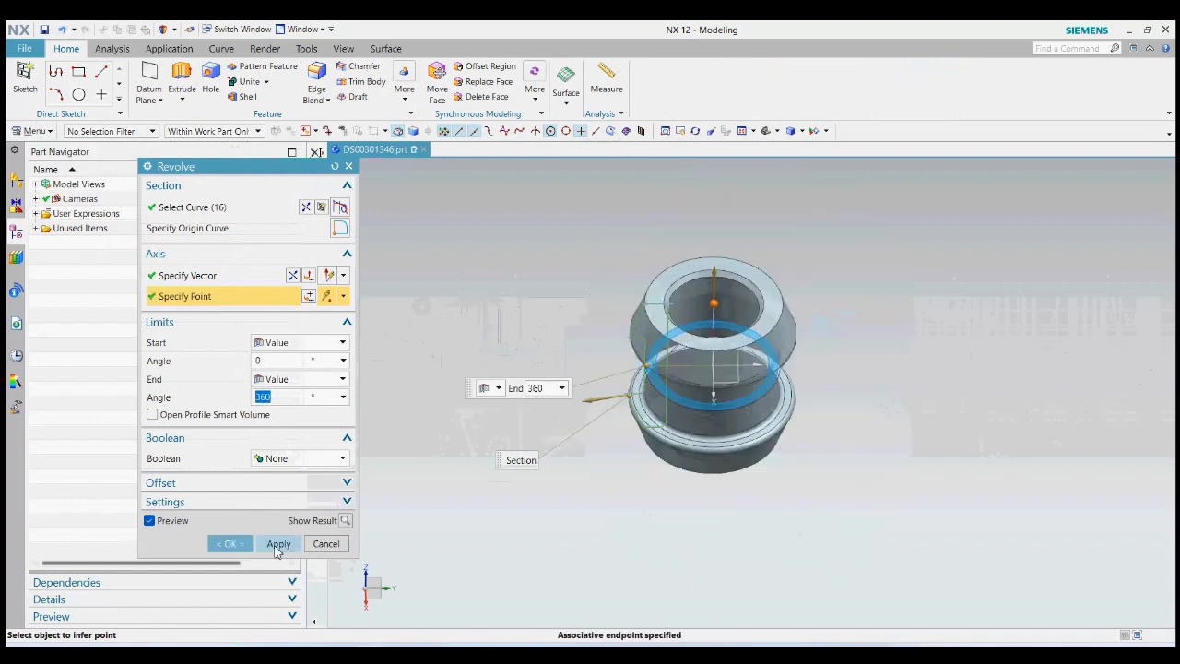
left_click(230, 544)
Change the revolved body's display color to the mint green from the Vibrant palette.
middle_click_drag(448, 429, 605, 249)
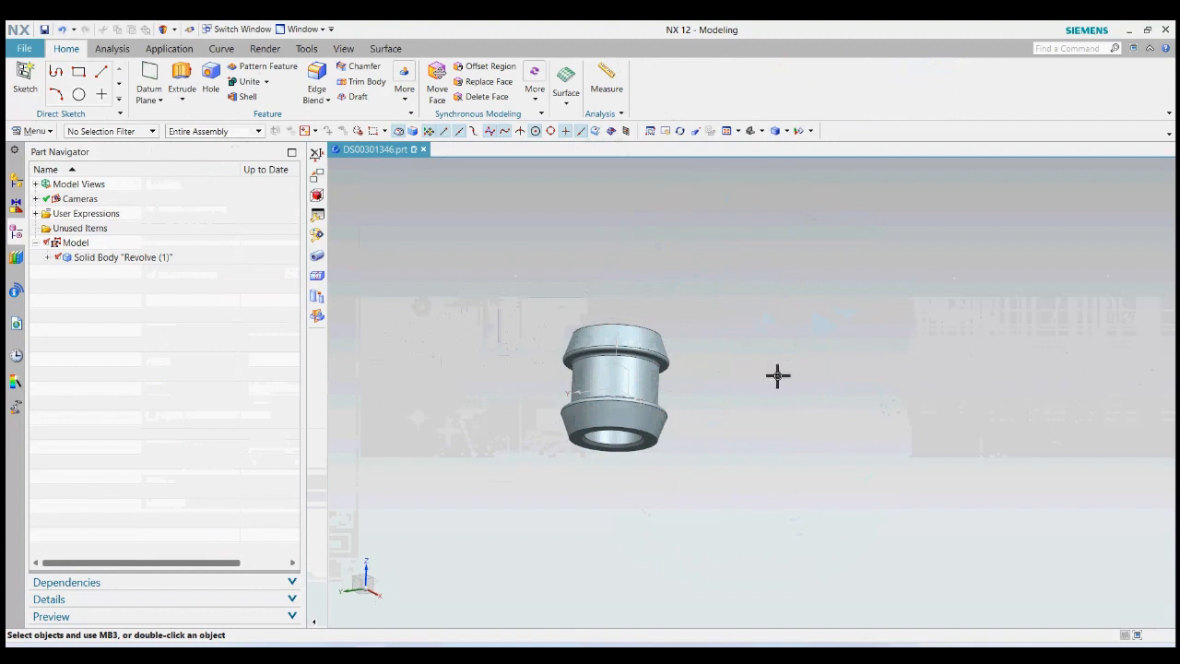
key("ctrl+j")
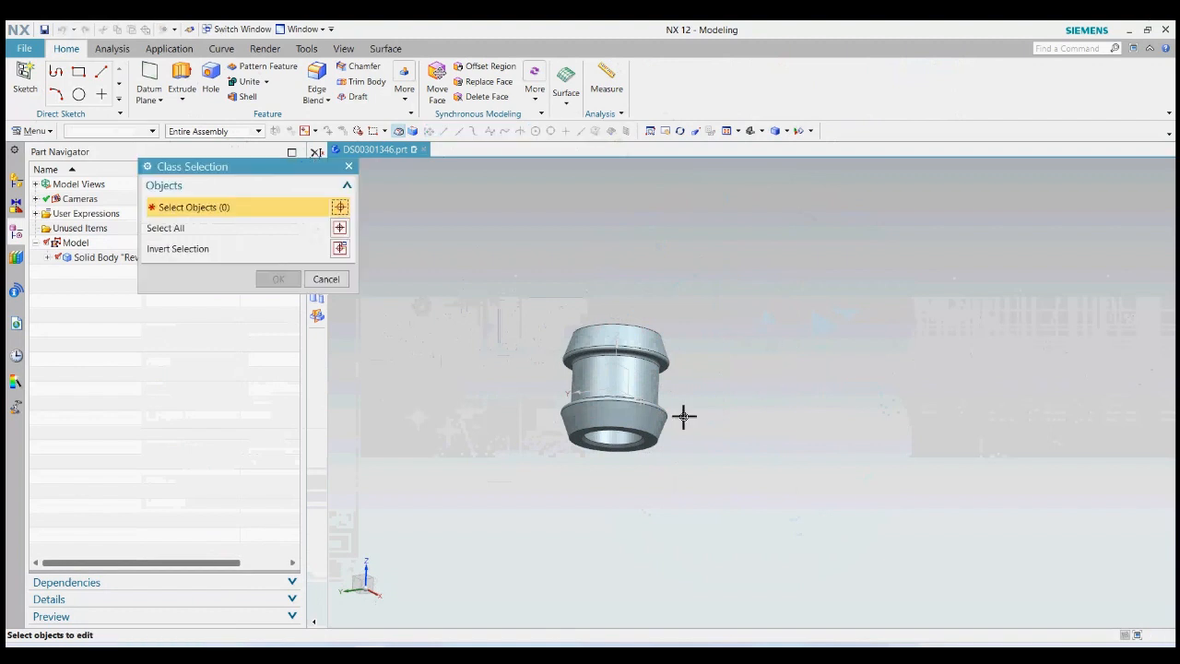
left_click(680, 414)
left_click(277, 279)
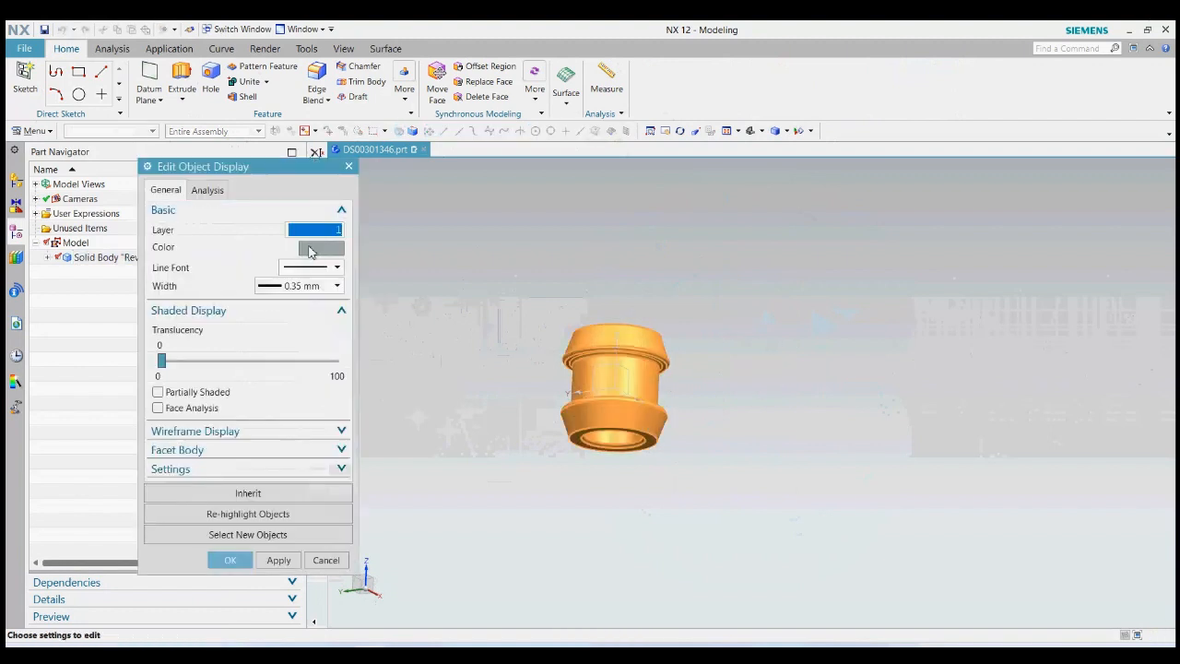
left_click(323, 254)
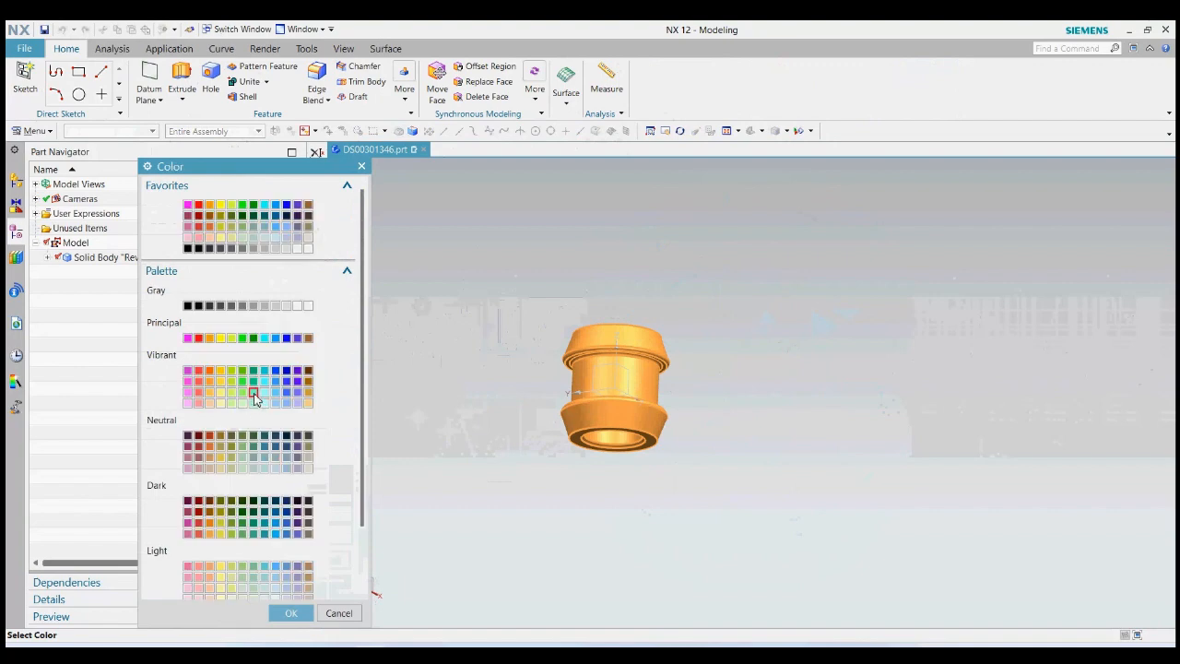
left_click(295, 610)
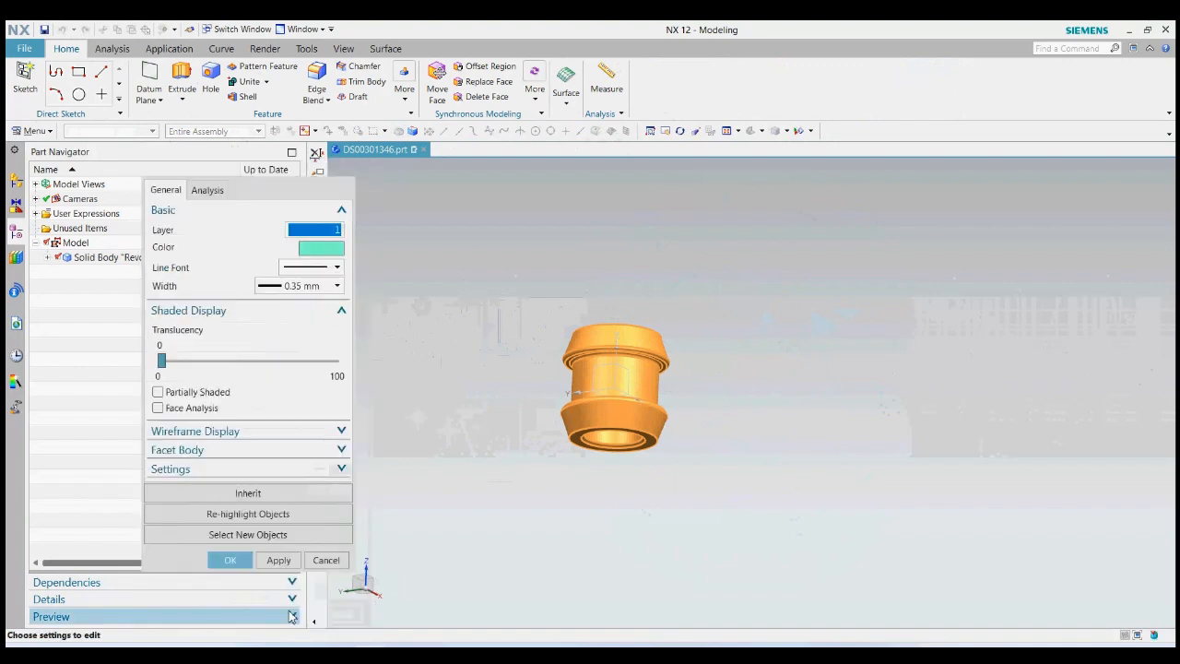
left_click(232, 559)
middle_click_drag(730, 344, 543, 279)
right_click(625, 360)
key("Escape")
Section the revolved body with a single plane normal to Y at zero offset, and hide the section manipulator.
left_click(343, 48)
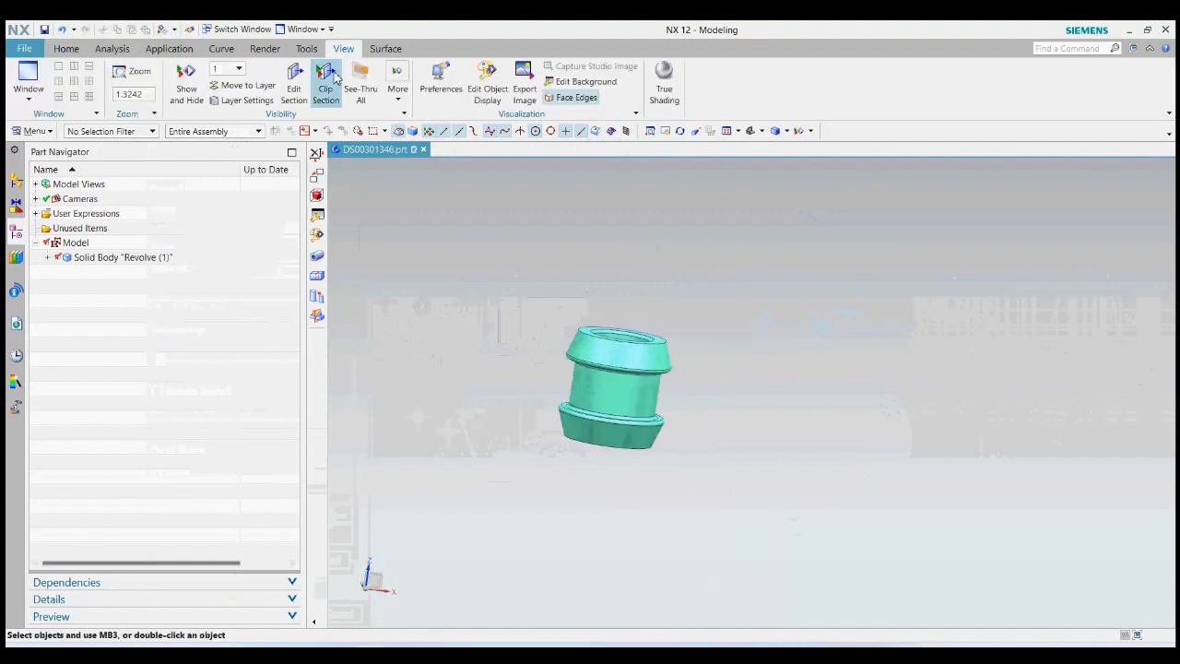
left_click(294, 89)
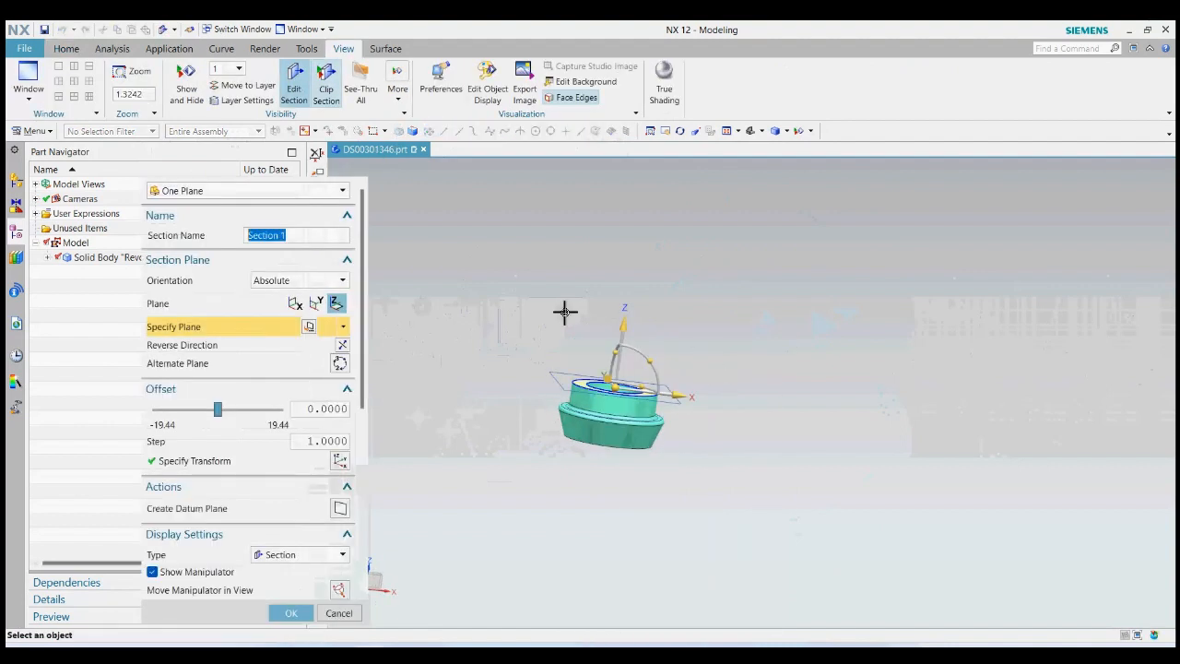
left_click(316, 303)
mouse_move(783, 392)
middle_mouse_down()
mouse_move(780, 350)
mouse_move(771, 389)
middle_mouse_up()
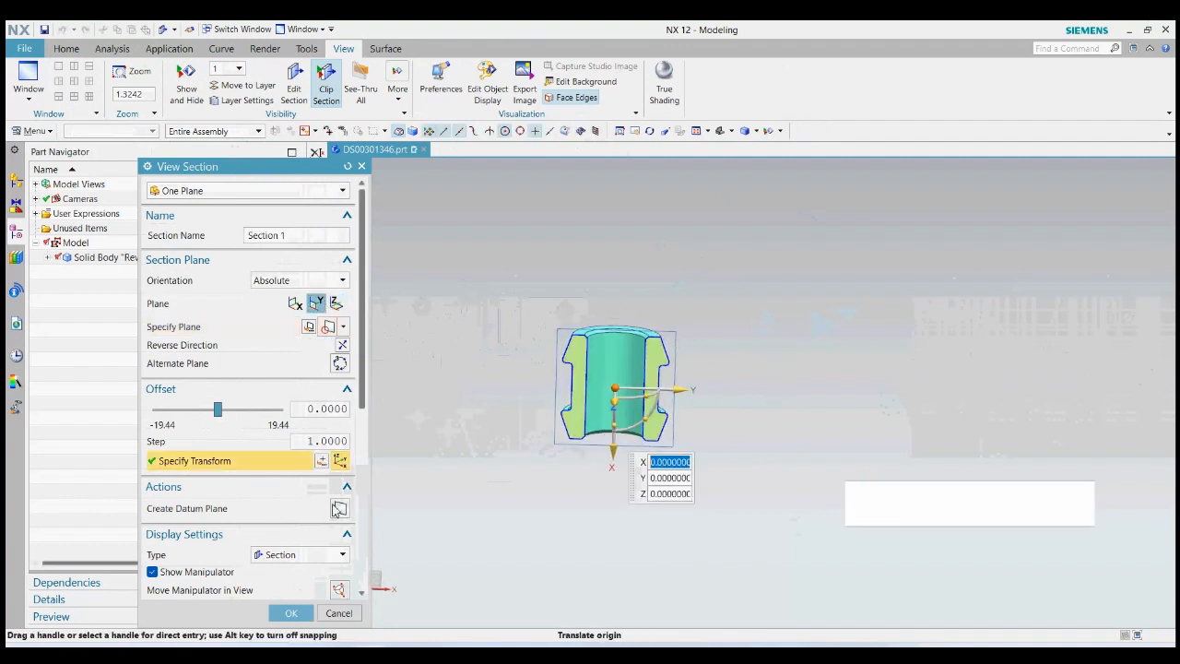
left_click(196, 574)
scroll(848, 346, "up", 1)
middle_click_drag(848, 346, 852, 429)
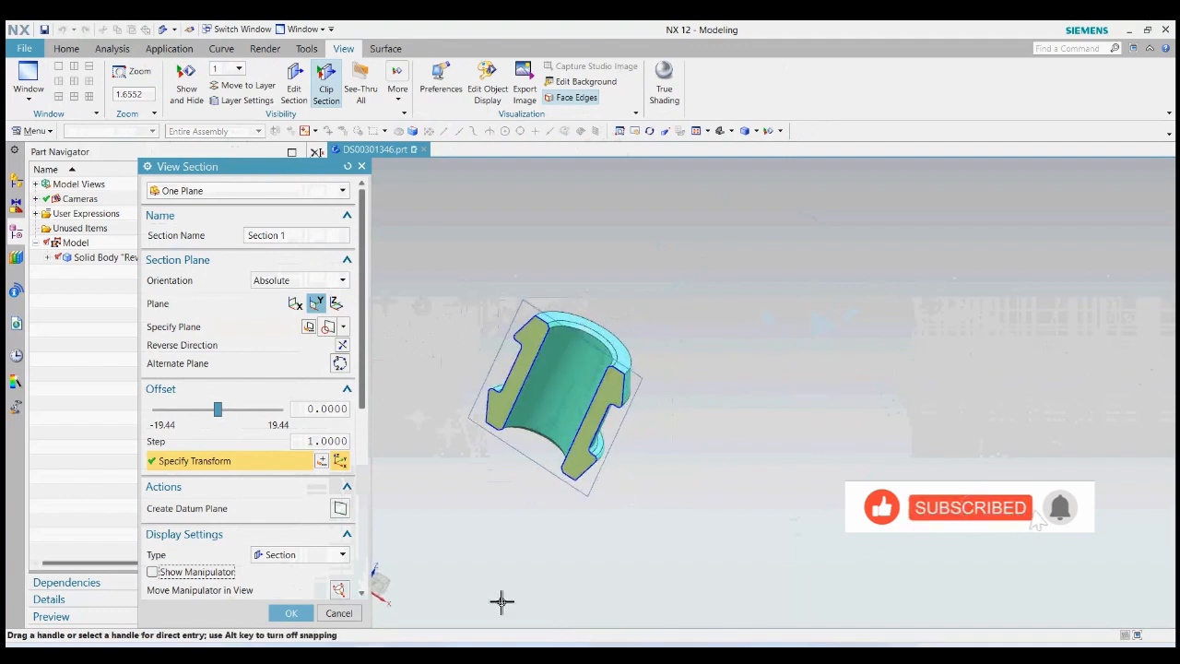